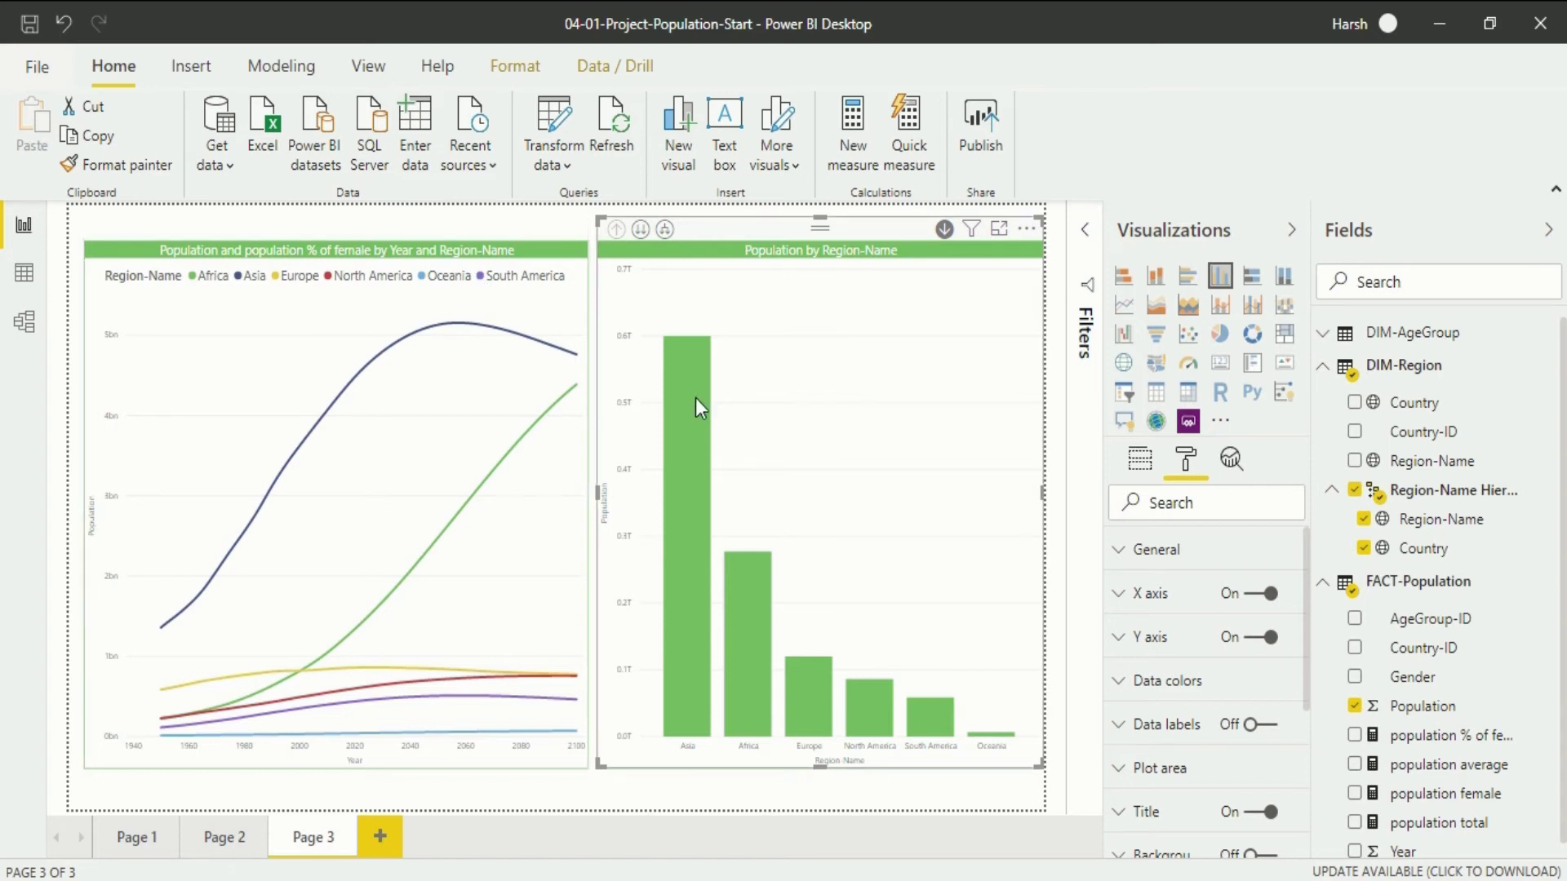
Step: Drill into Asia's countries, return to the region level, then cross-filter the line chart to Asia
mouse_move(699, 402)
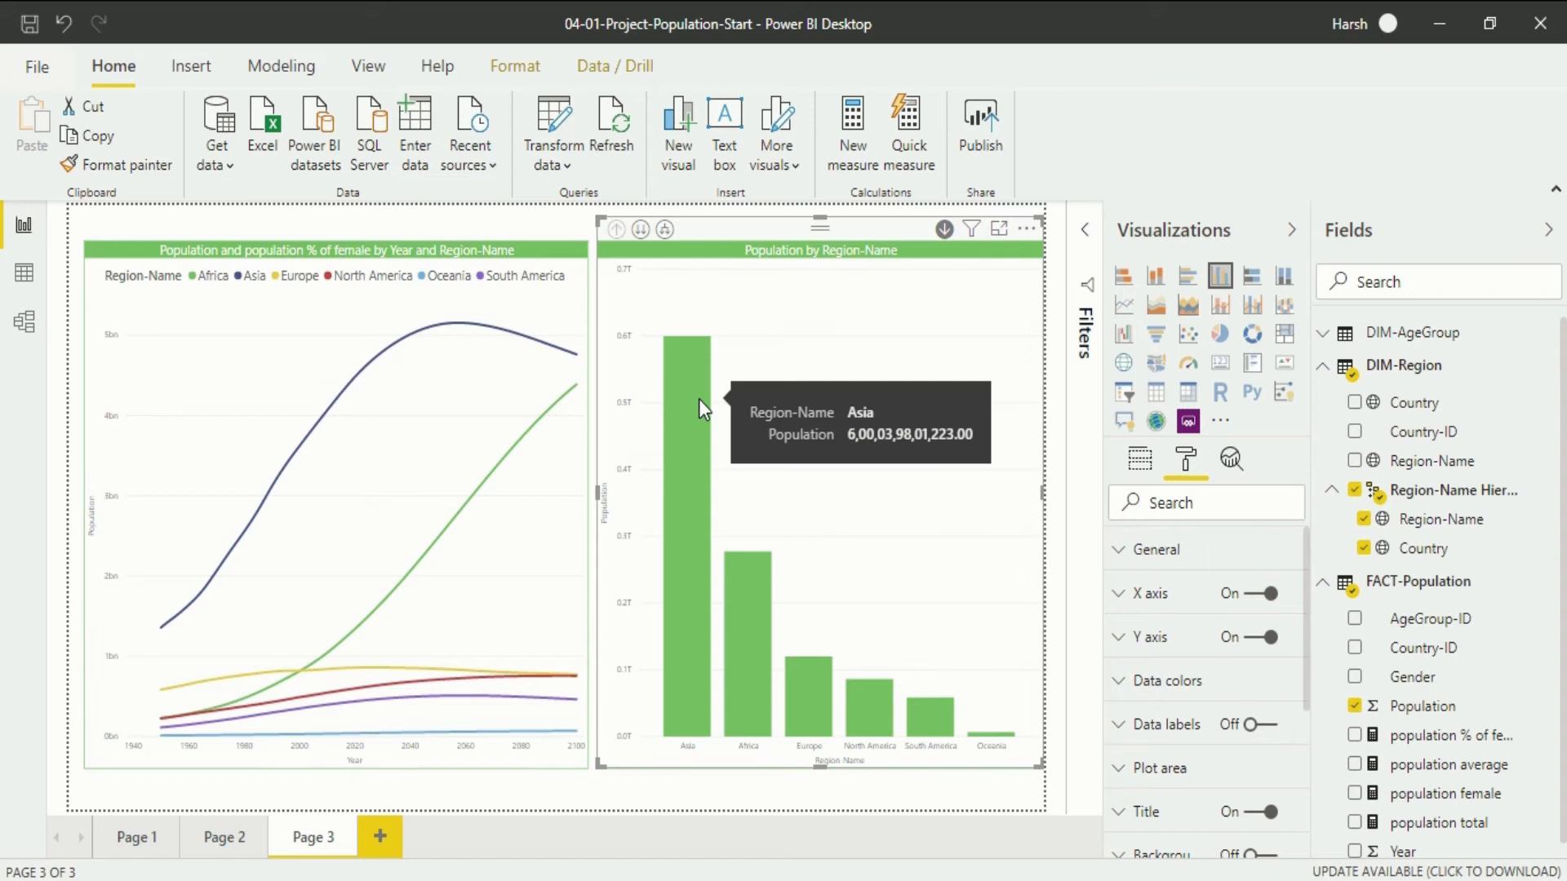
click(699, 399)
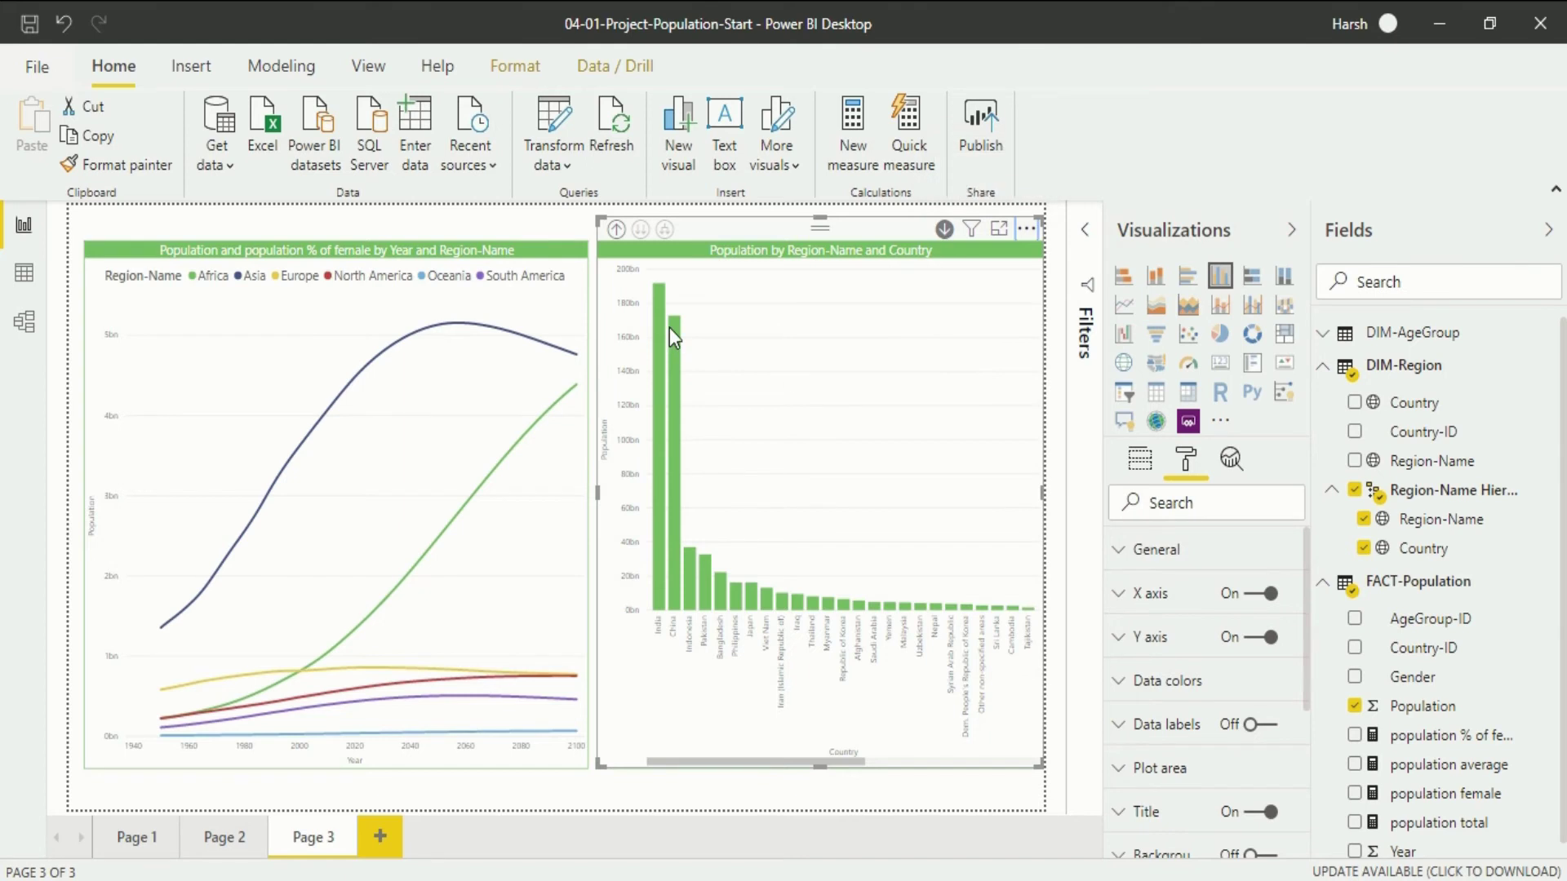
mouse_move(670, 412)
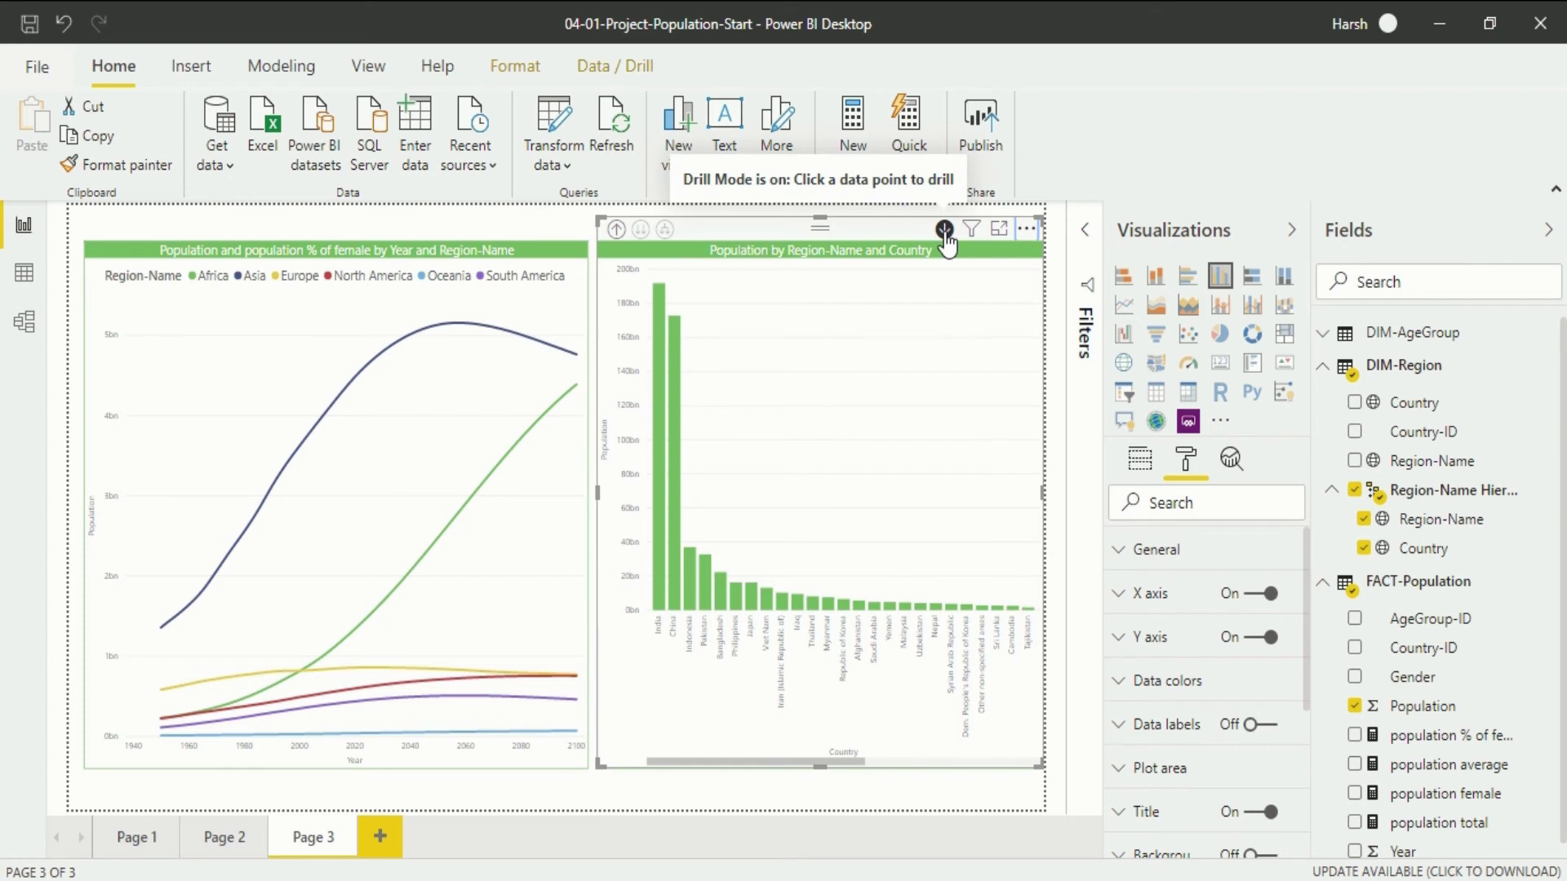
click(617, 229)
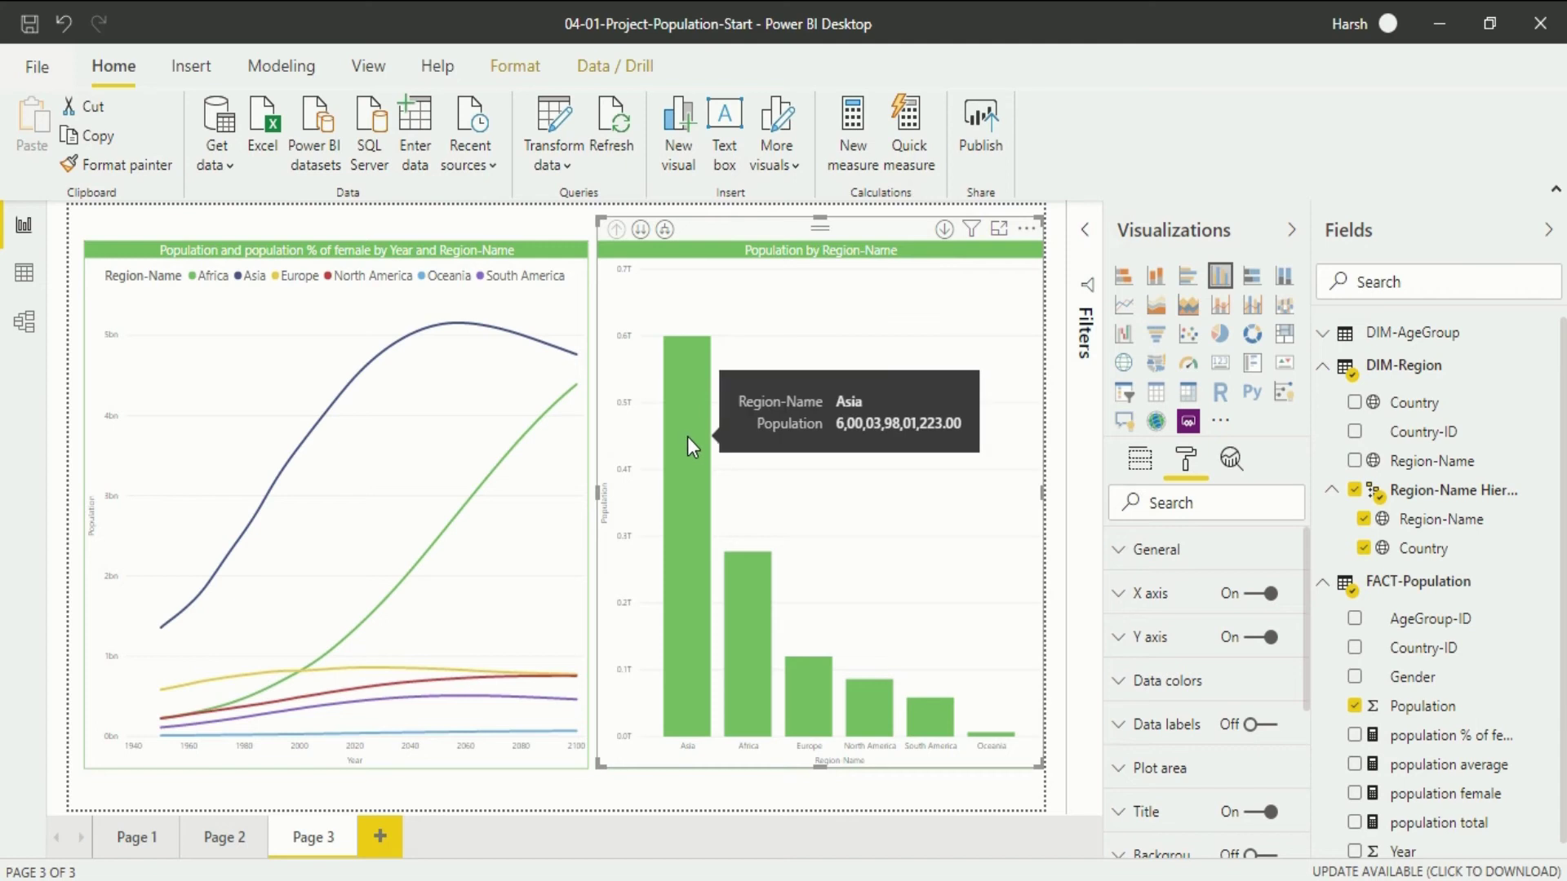
click(687, 438)
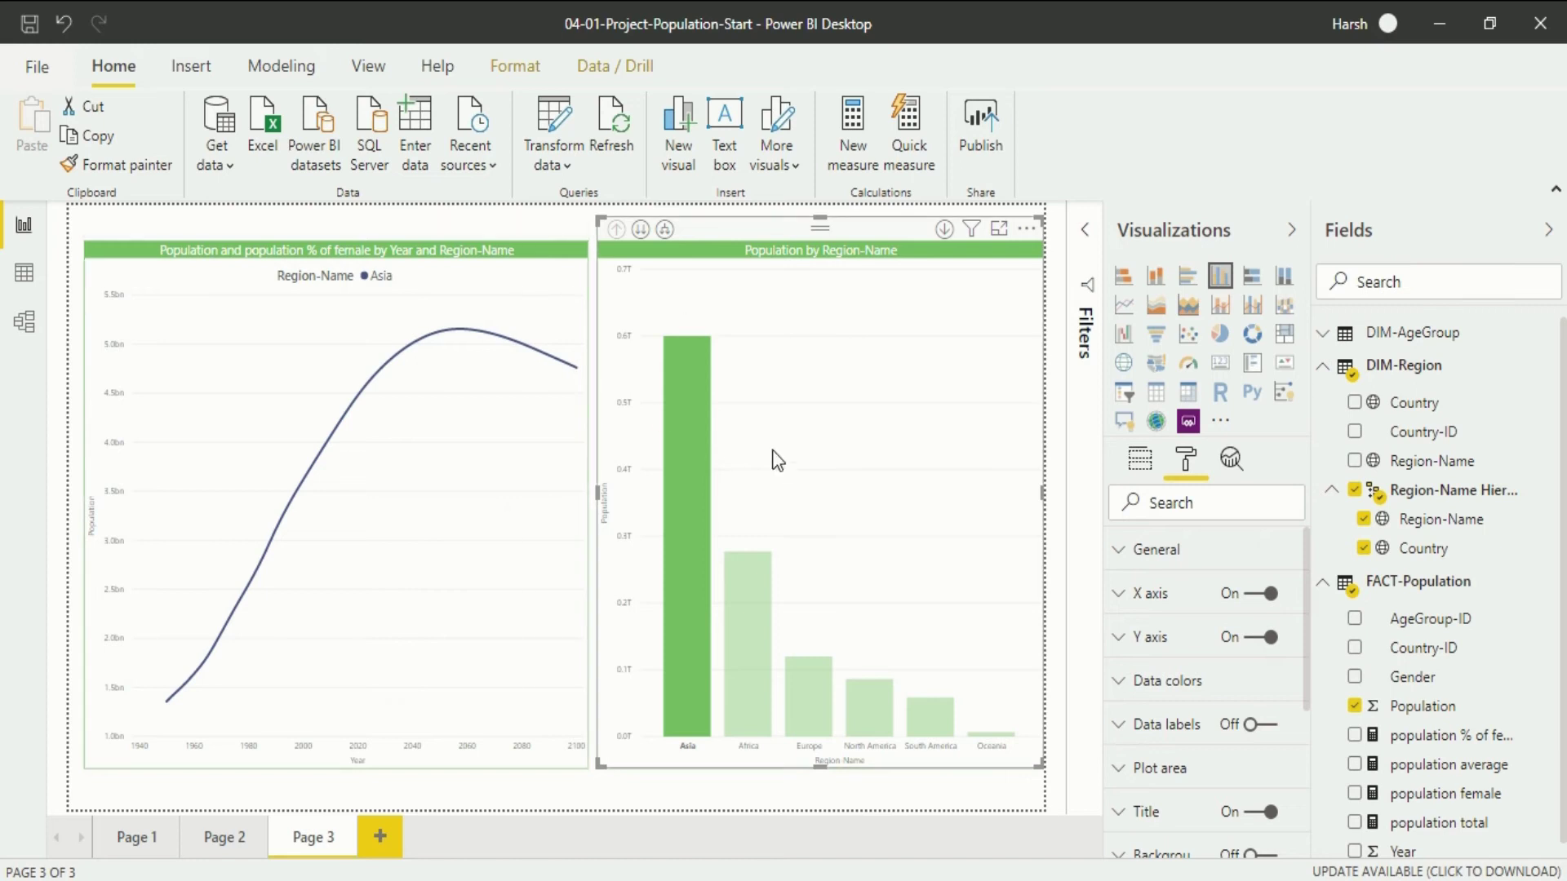
Step: Clear the Asia selection and inspect the line chart's tooltips across all six regions
click(793, 326)
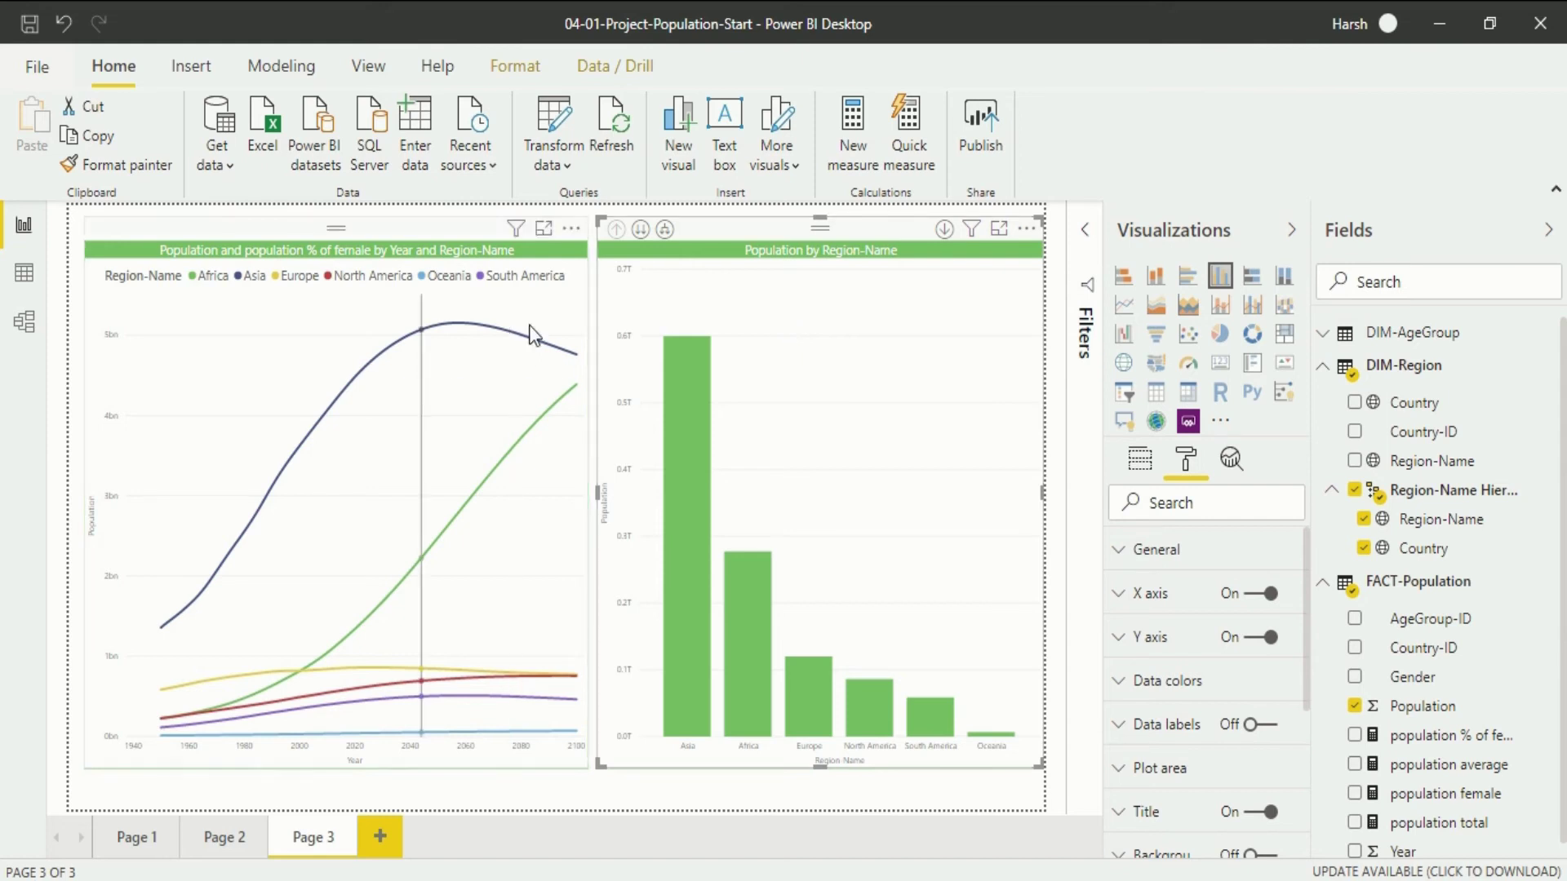
mouse_move(545, 350)
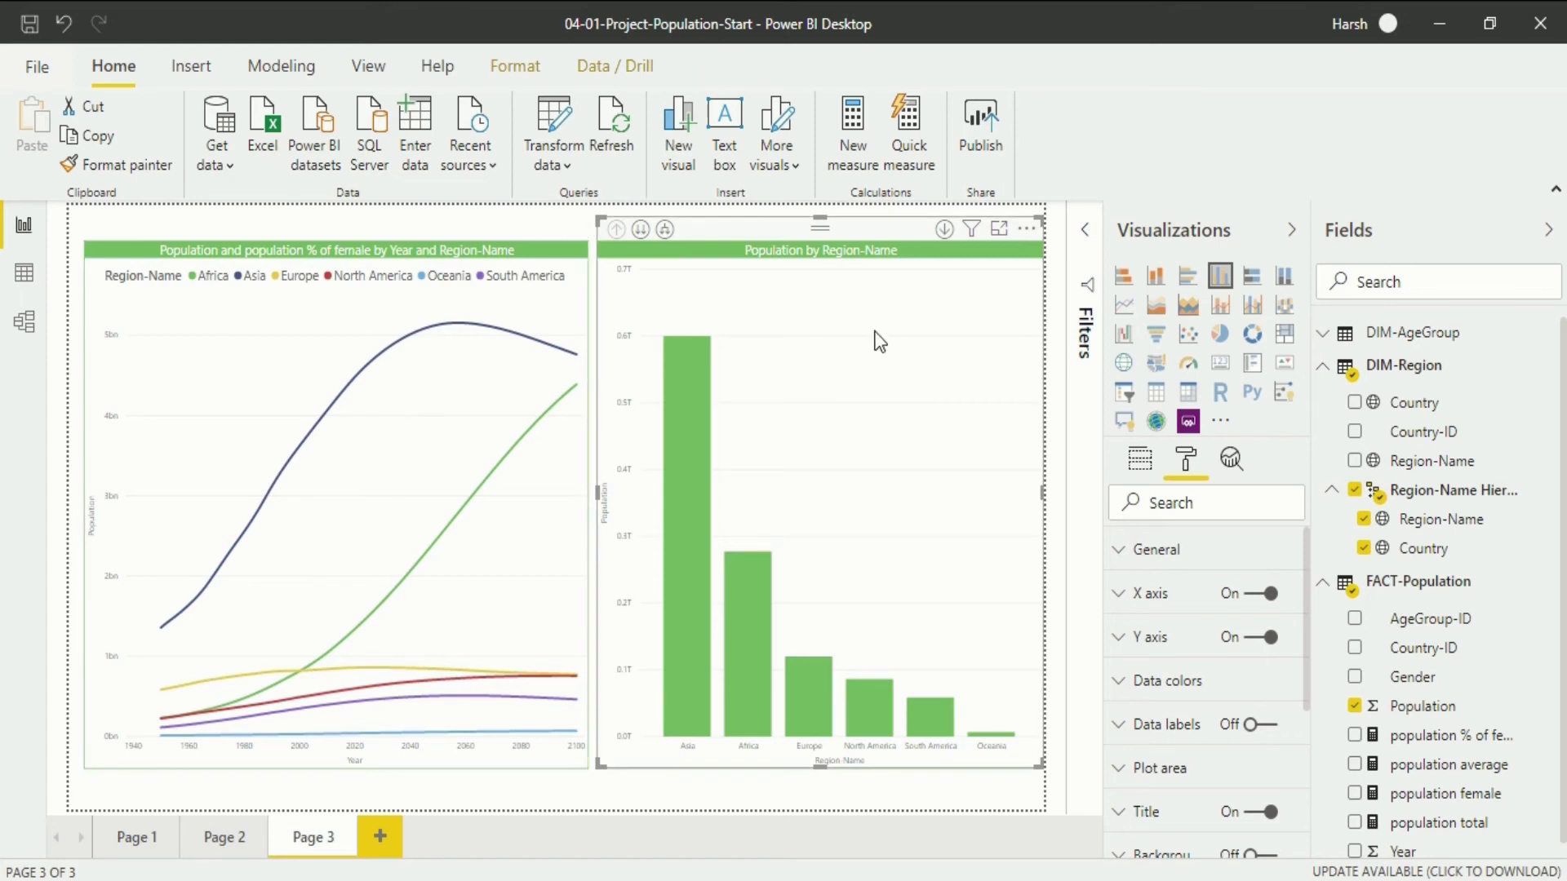
mouse_move(357, 330)
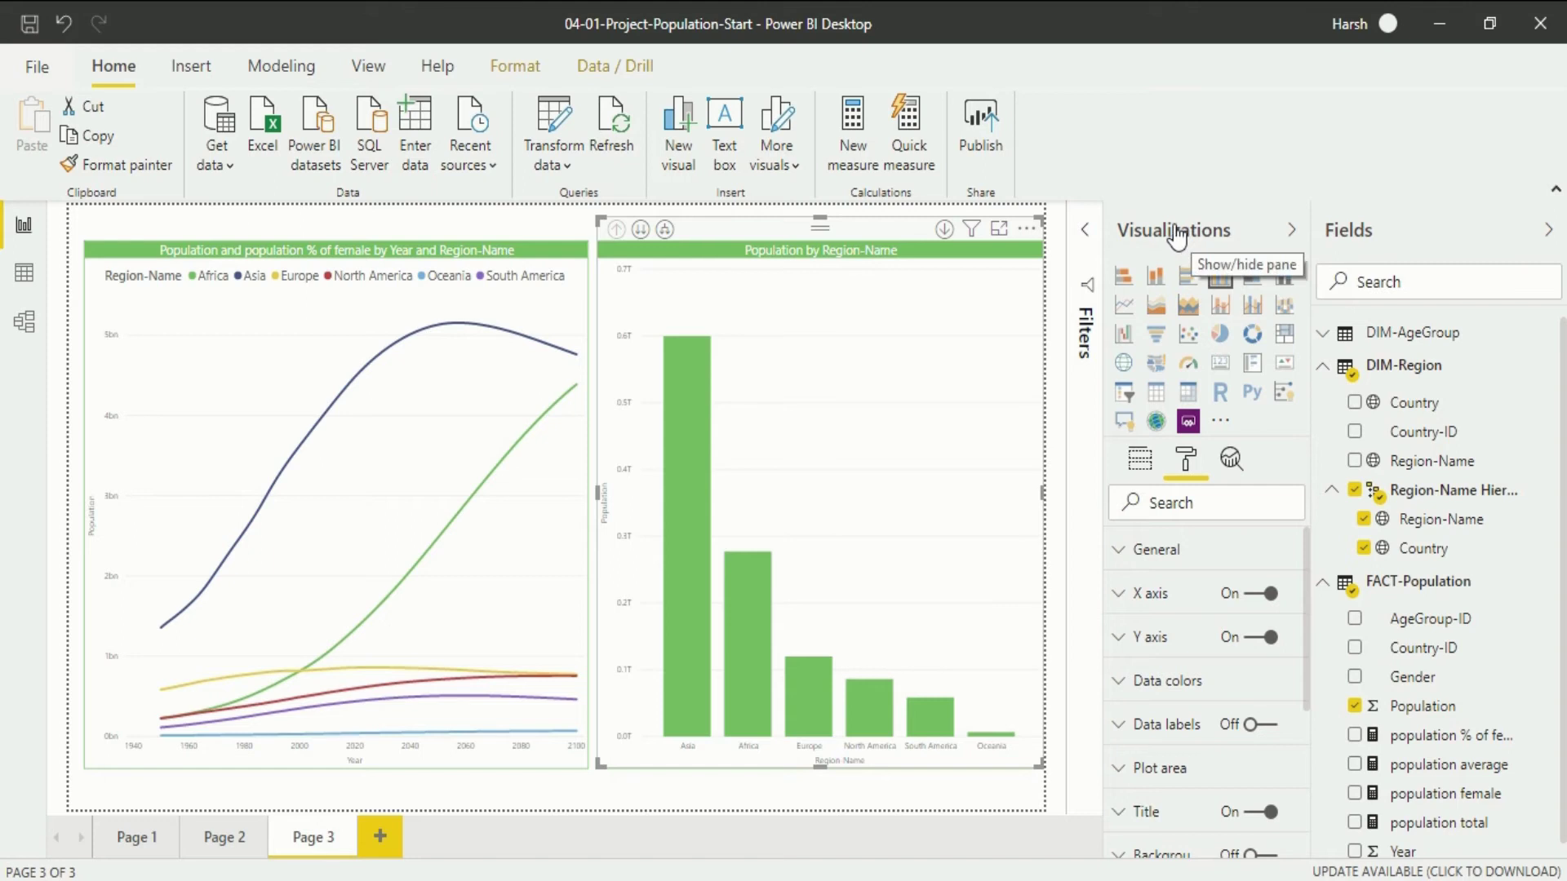
click(1123, 400)
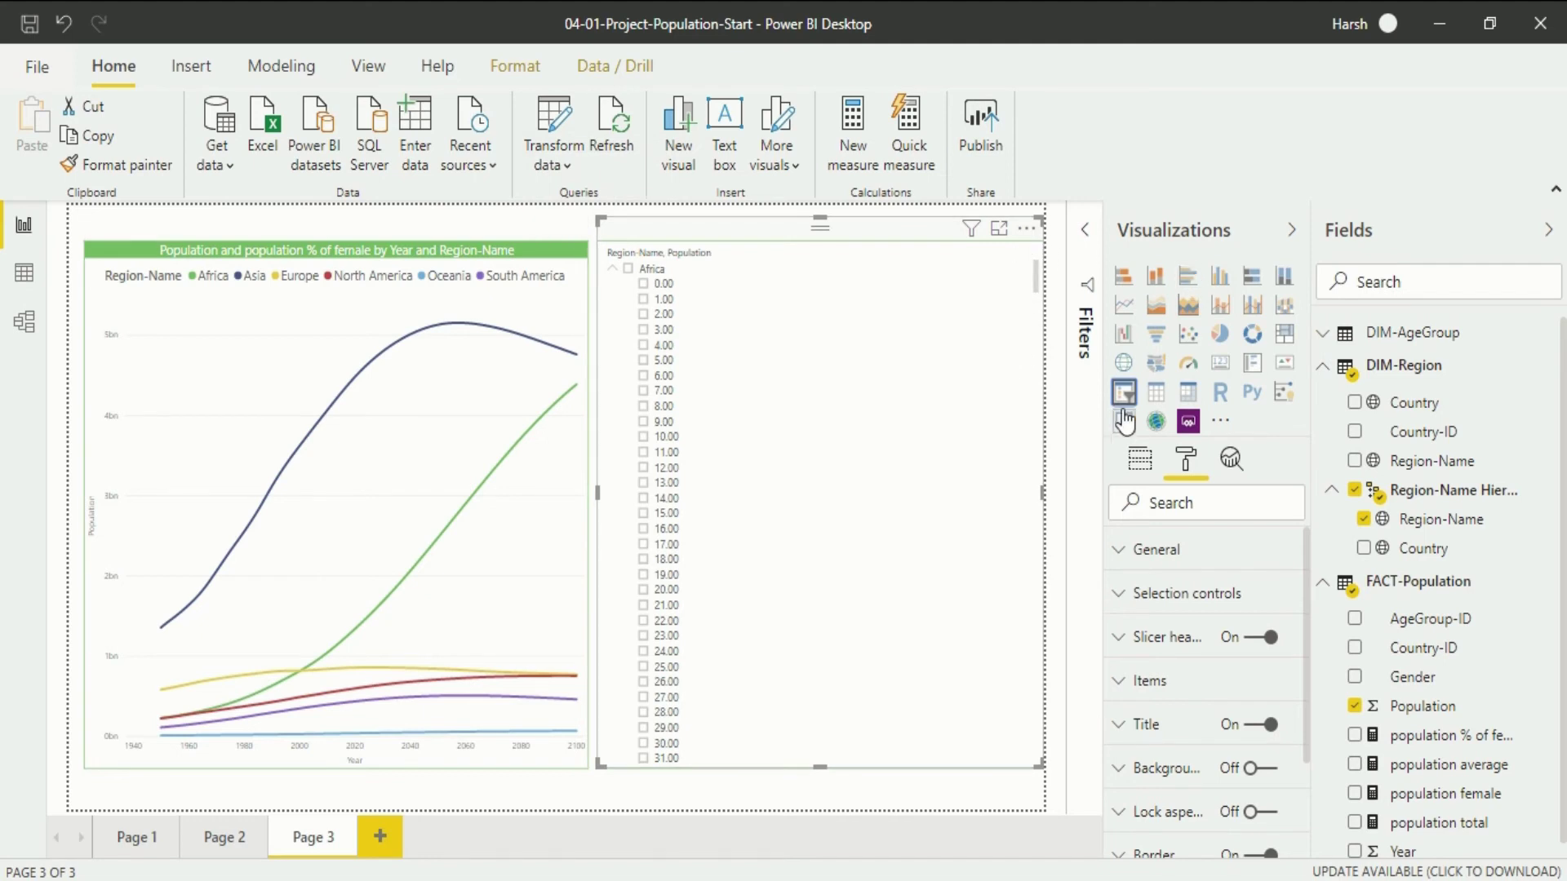
click(1219, 287)
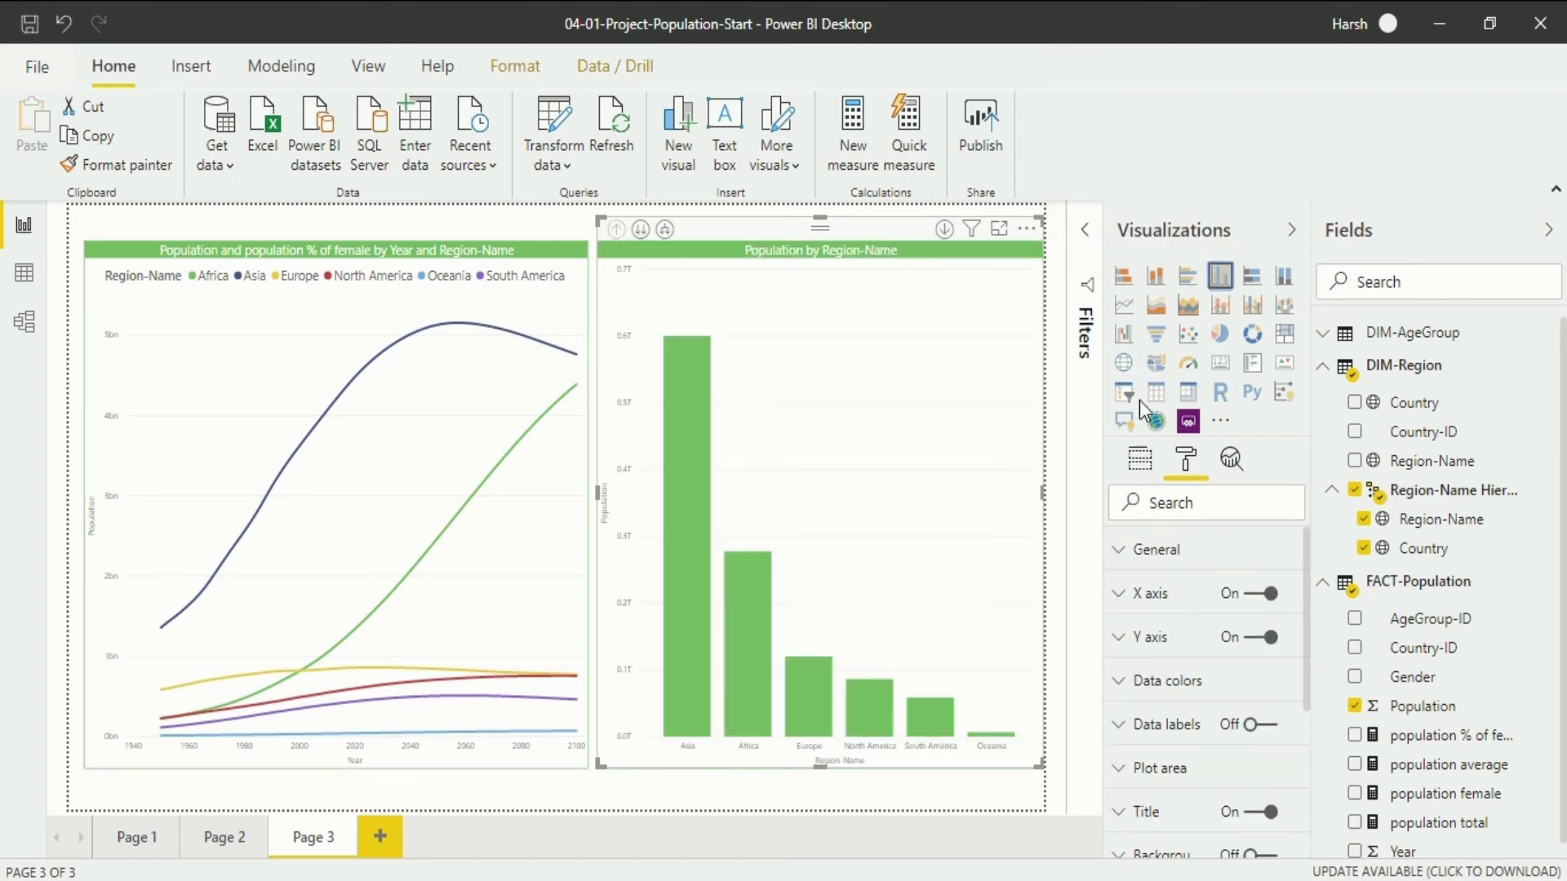
click(1051, 233)
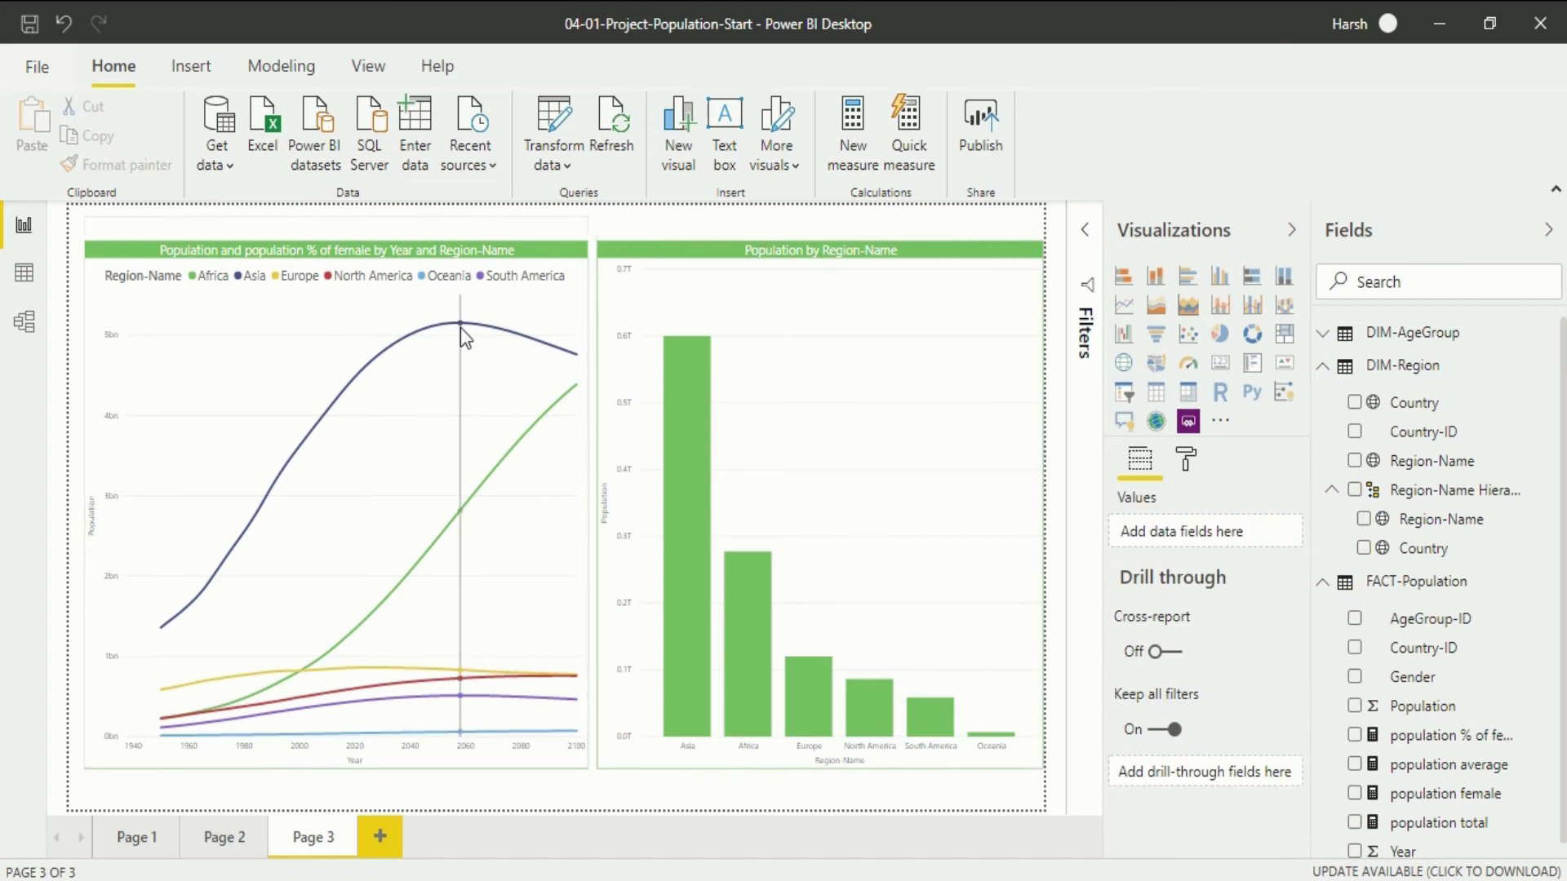
Step: Add an empty slicer and resize it into a thin strip along the top of Page 3
click(1124, 400)
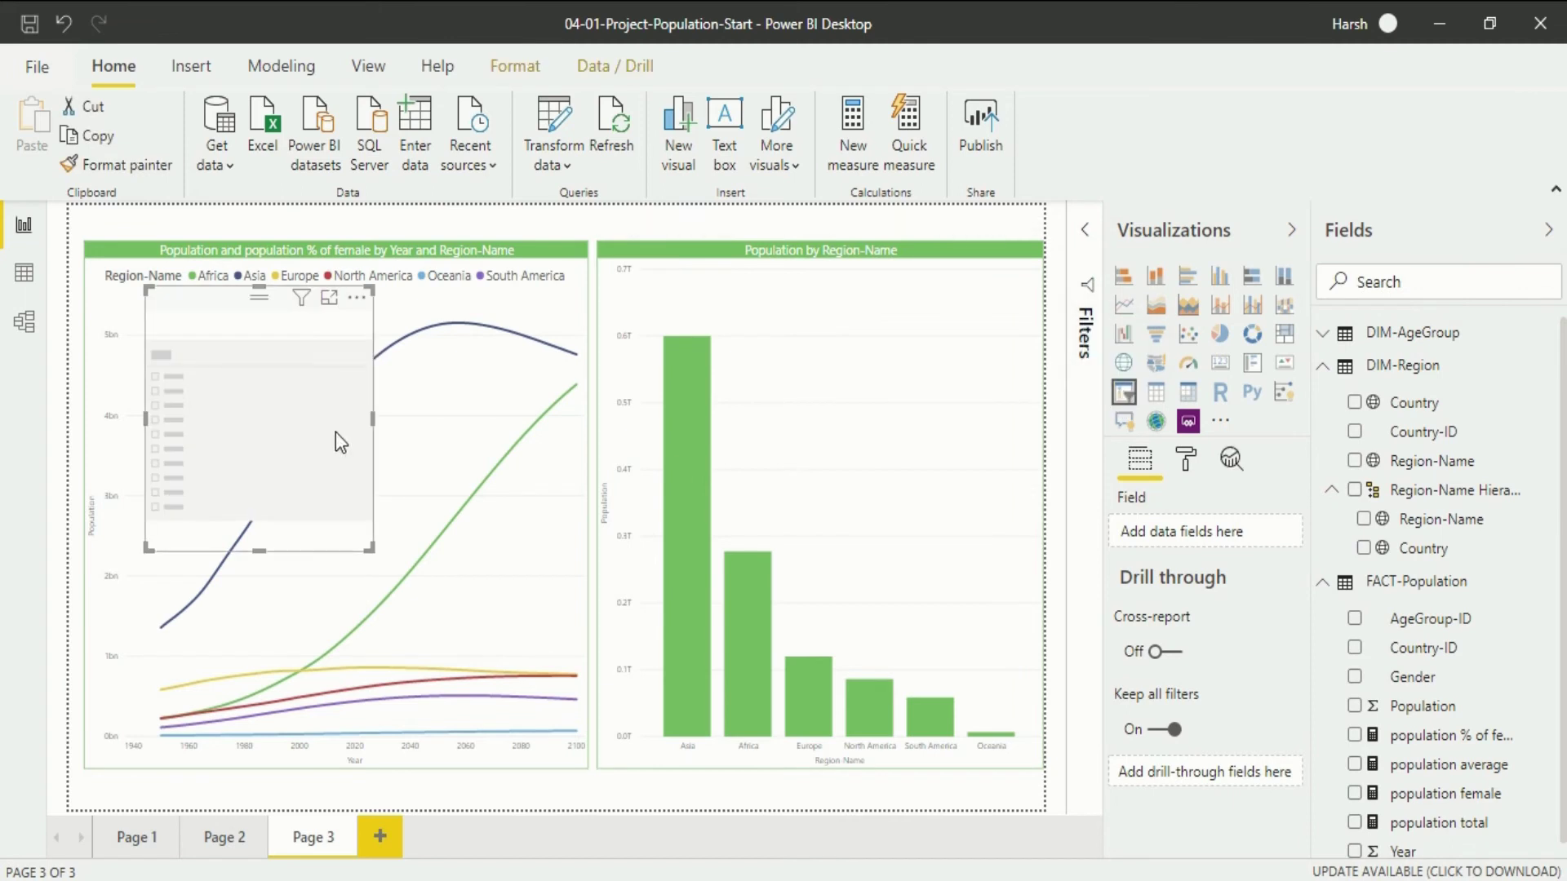
drag(367, 555, 1069, 493)
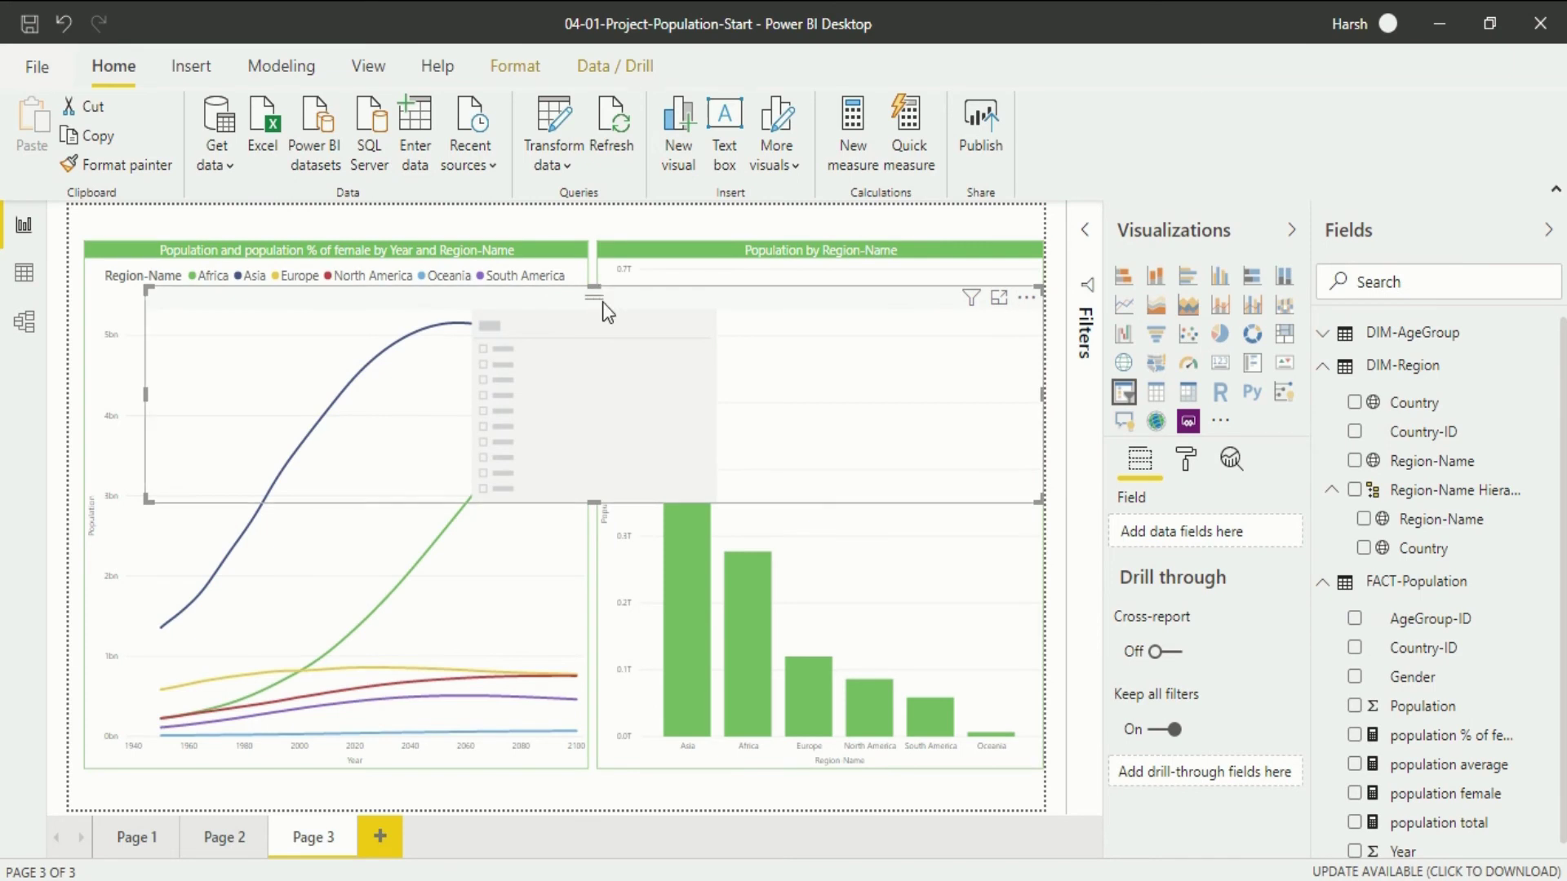
drag(588, 291, 573, 222)
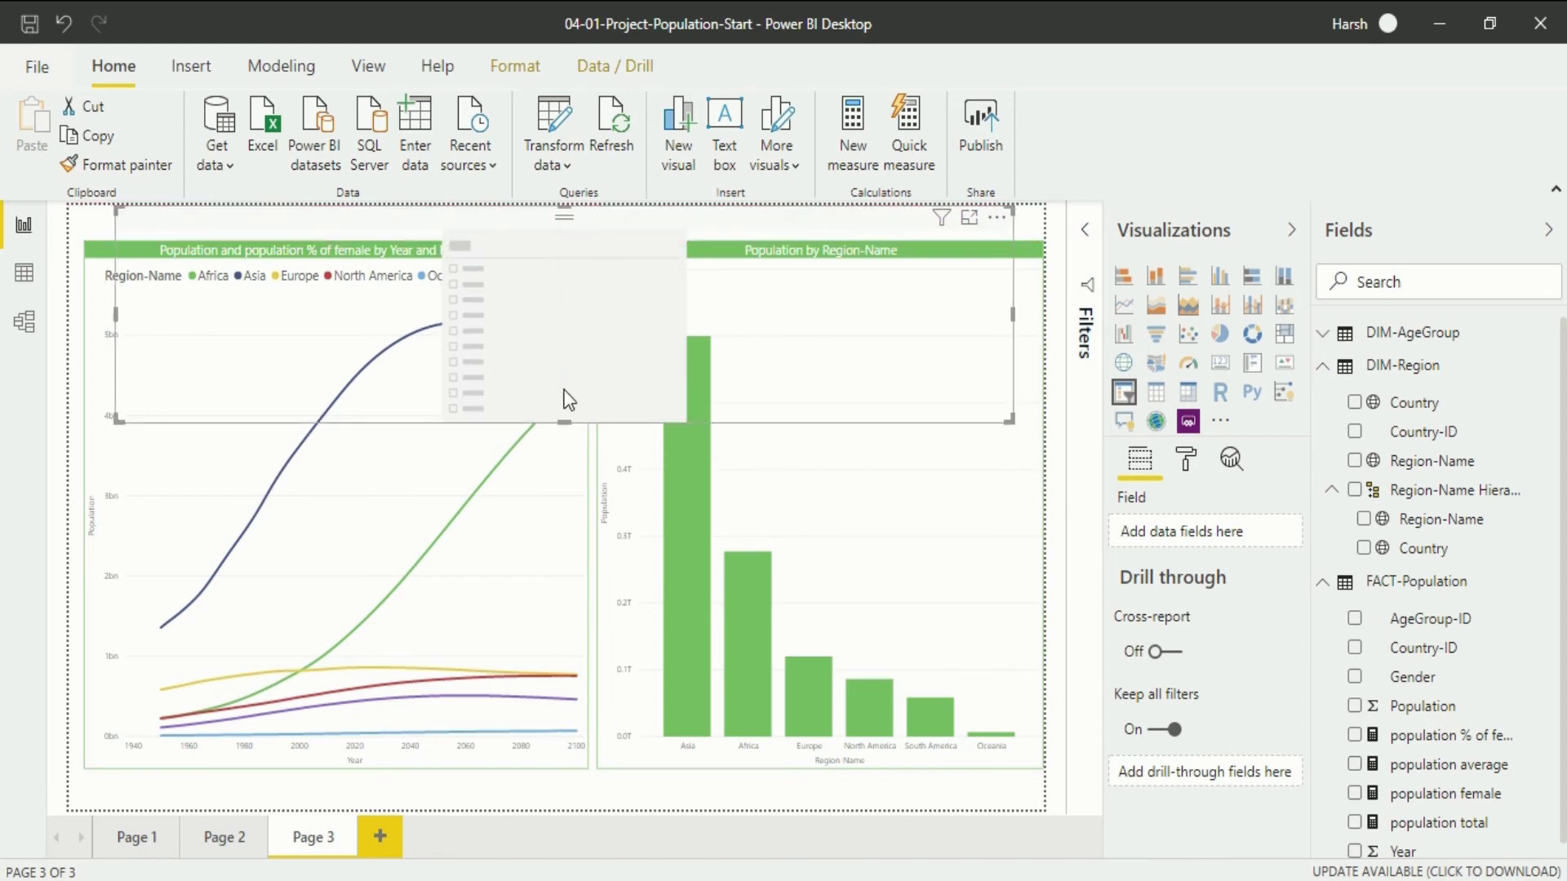
drag(565, 419, 568, 344)
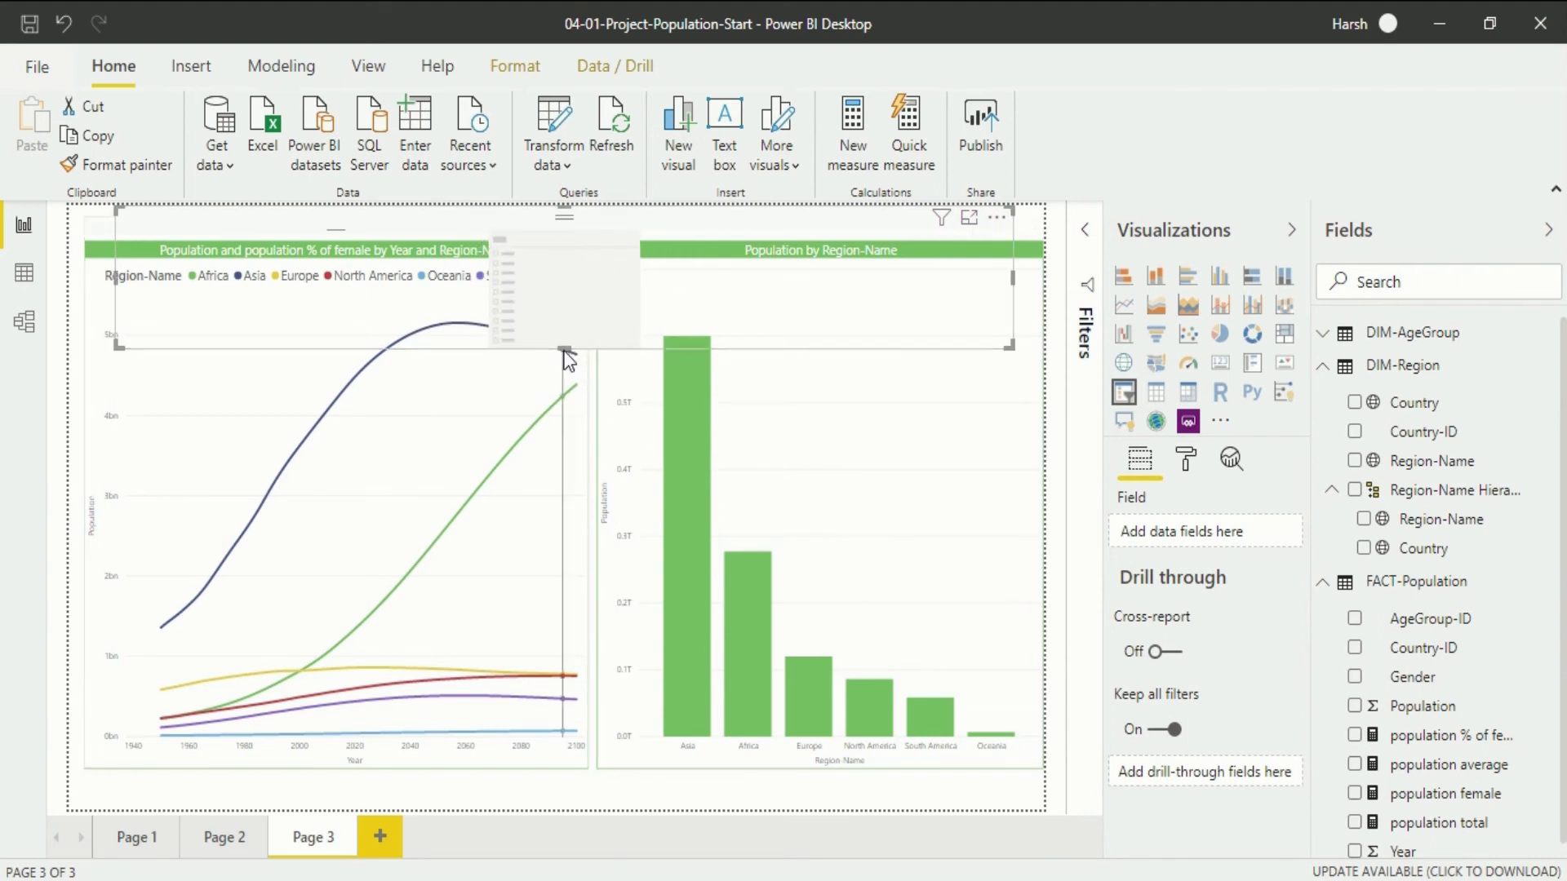
drag(563, 349, 576, 264)
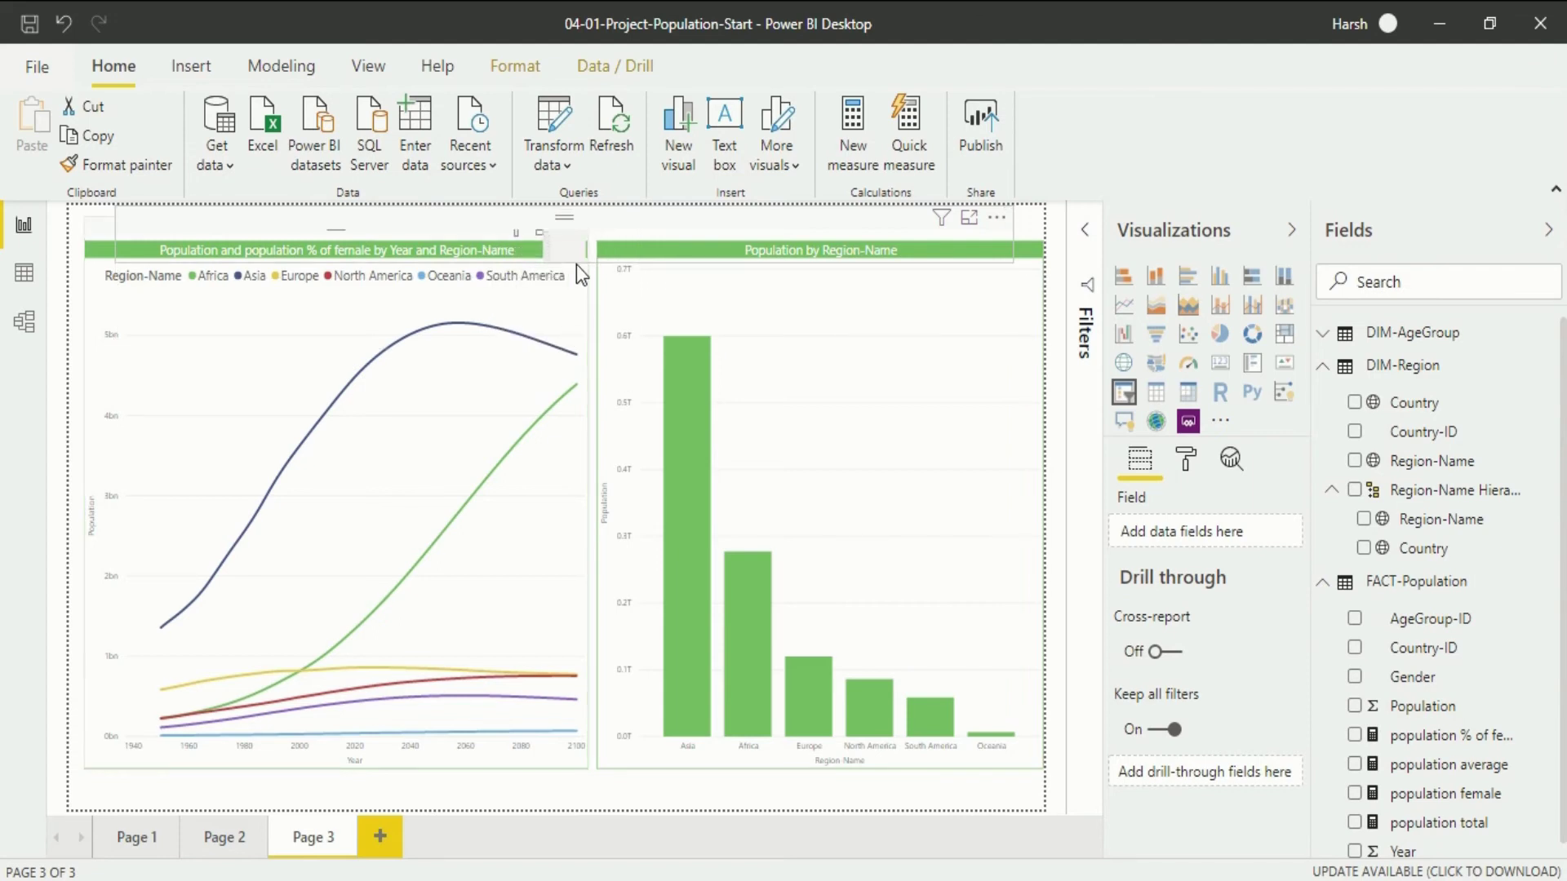
click(576, 265)
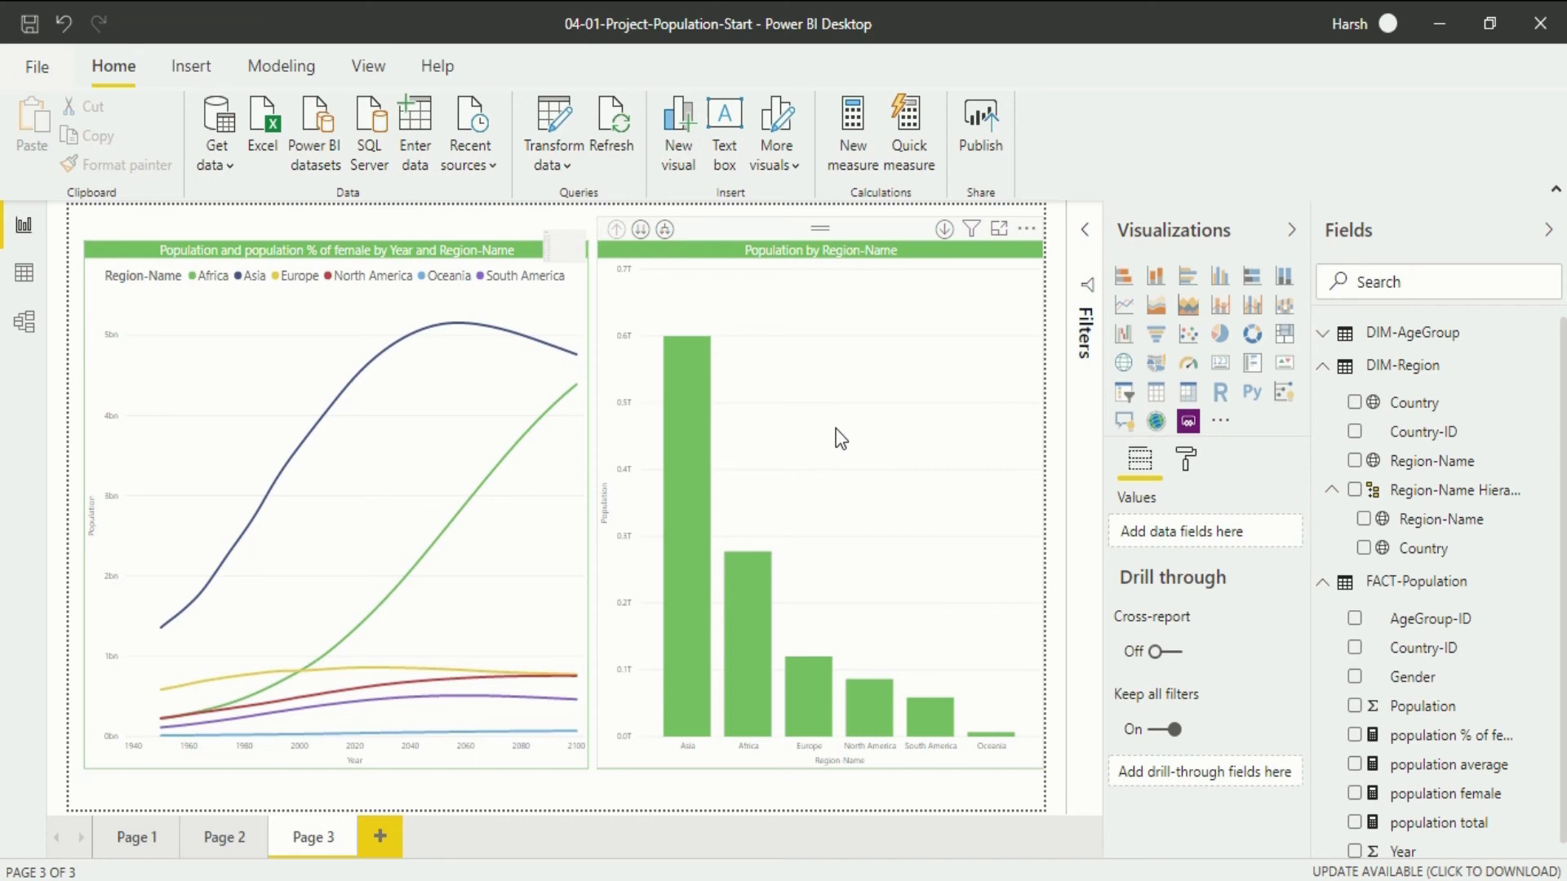
mouse_move(526, 454)
Step: Put the Year field into the top slicer and lower the bar chart's top edge
click(581, 260)
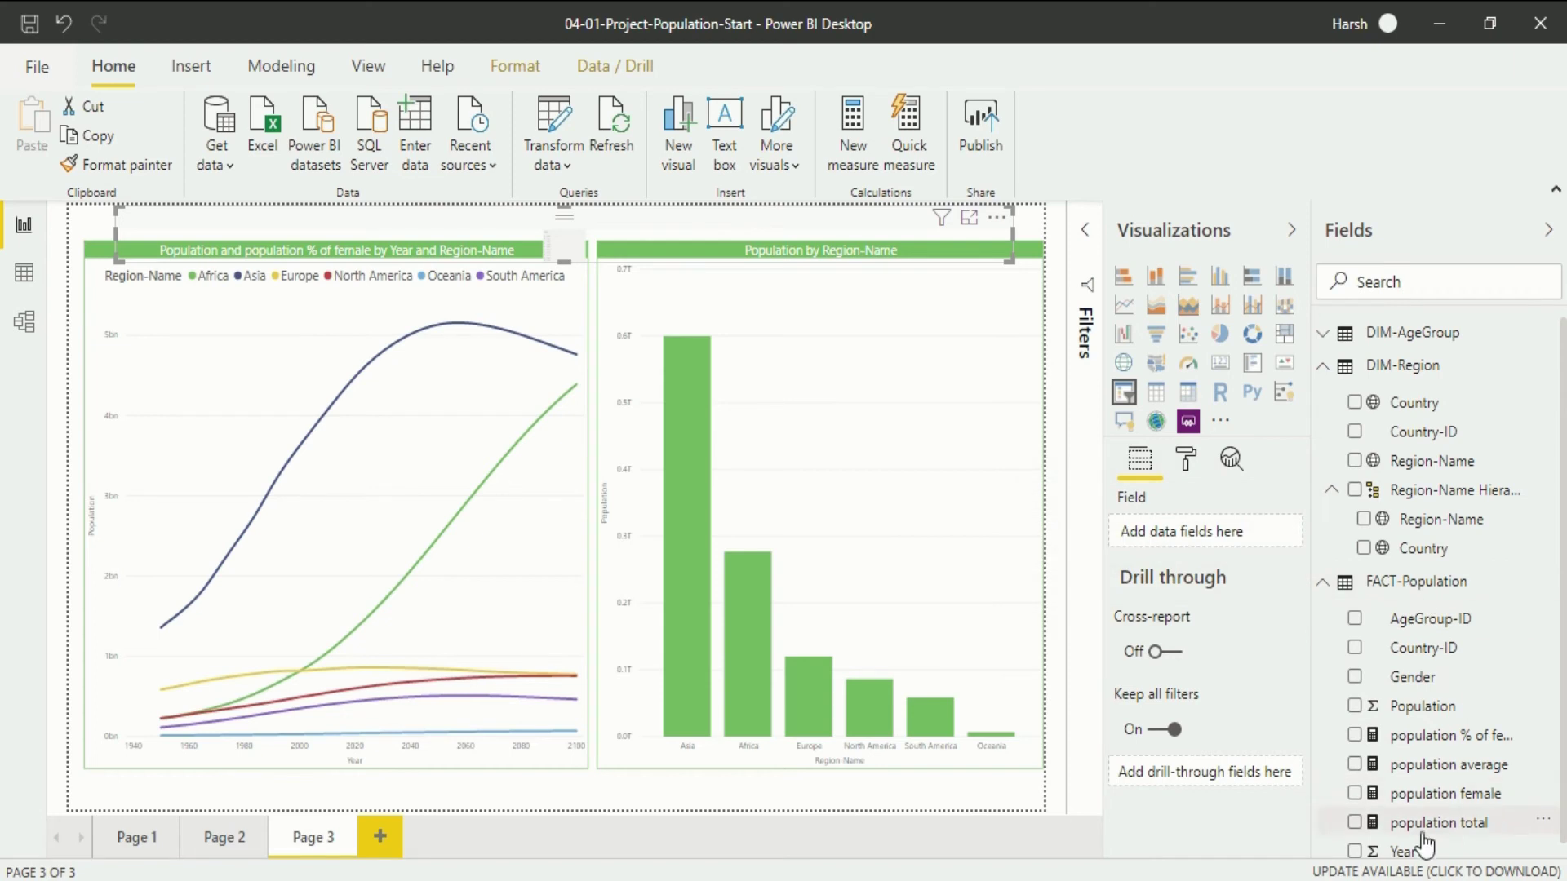
scroll(1416, 853, down, 1)
drag(1422, 854, 1196, 535)
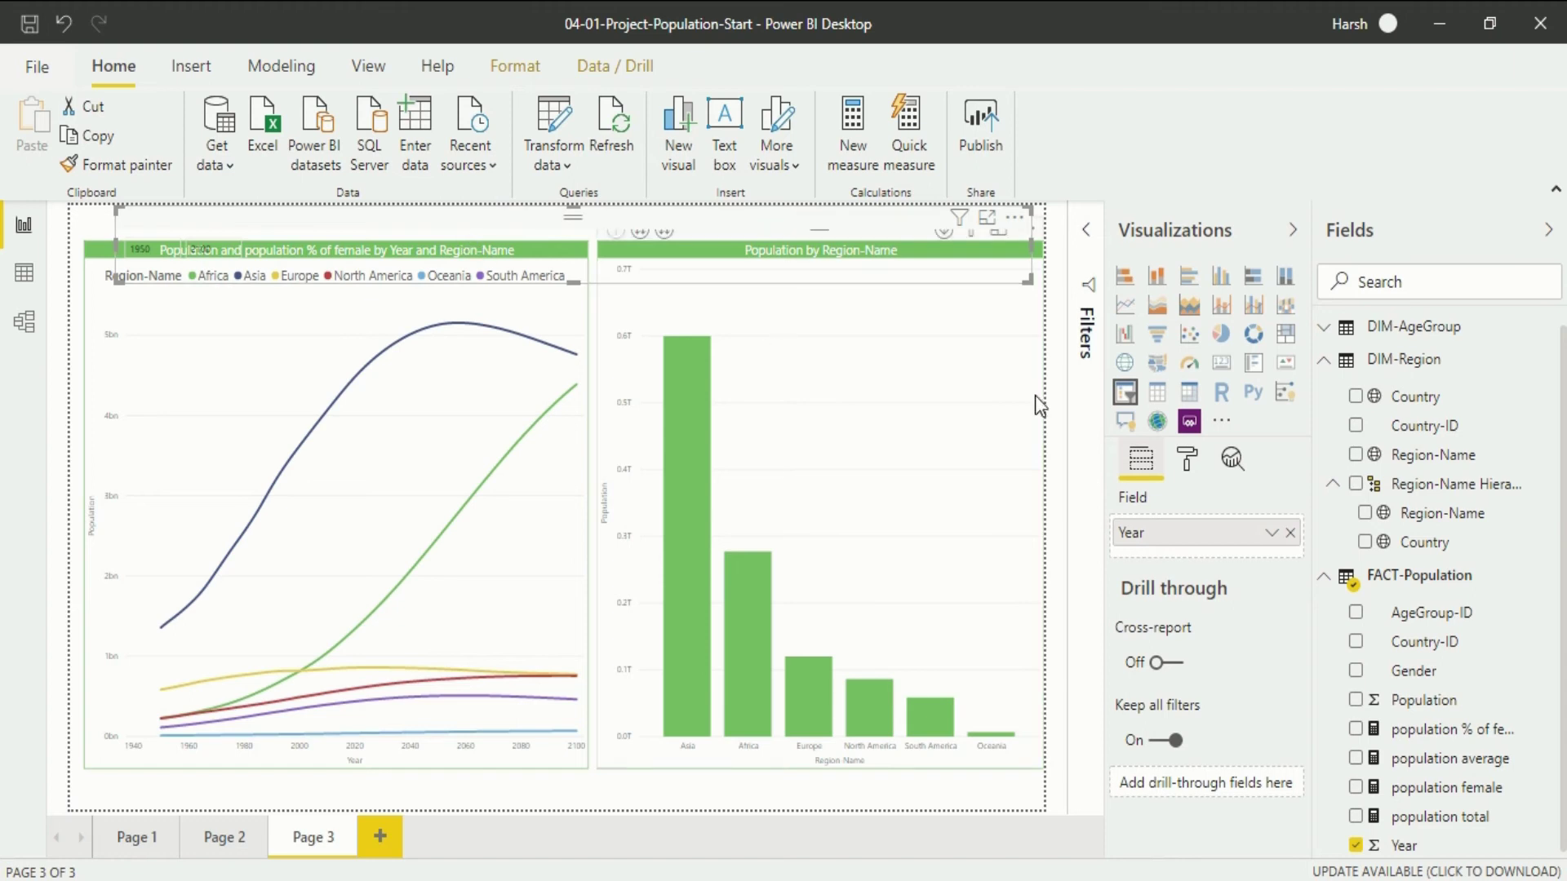
click(930, 382)
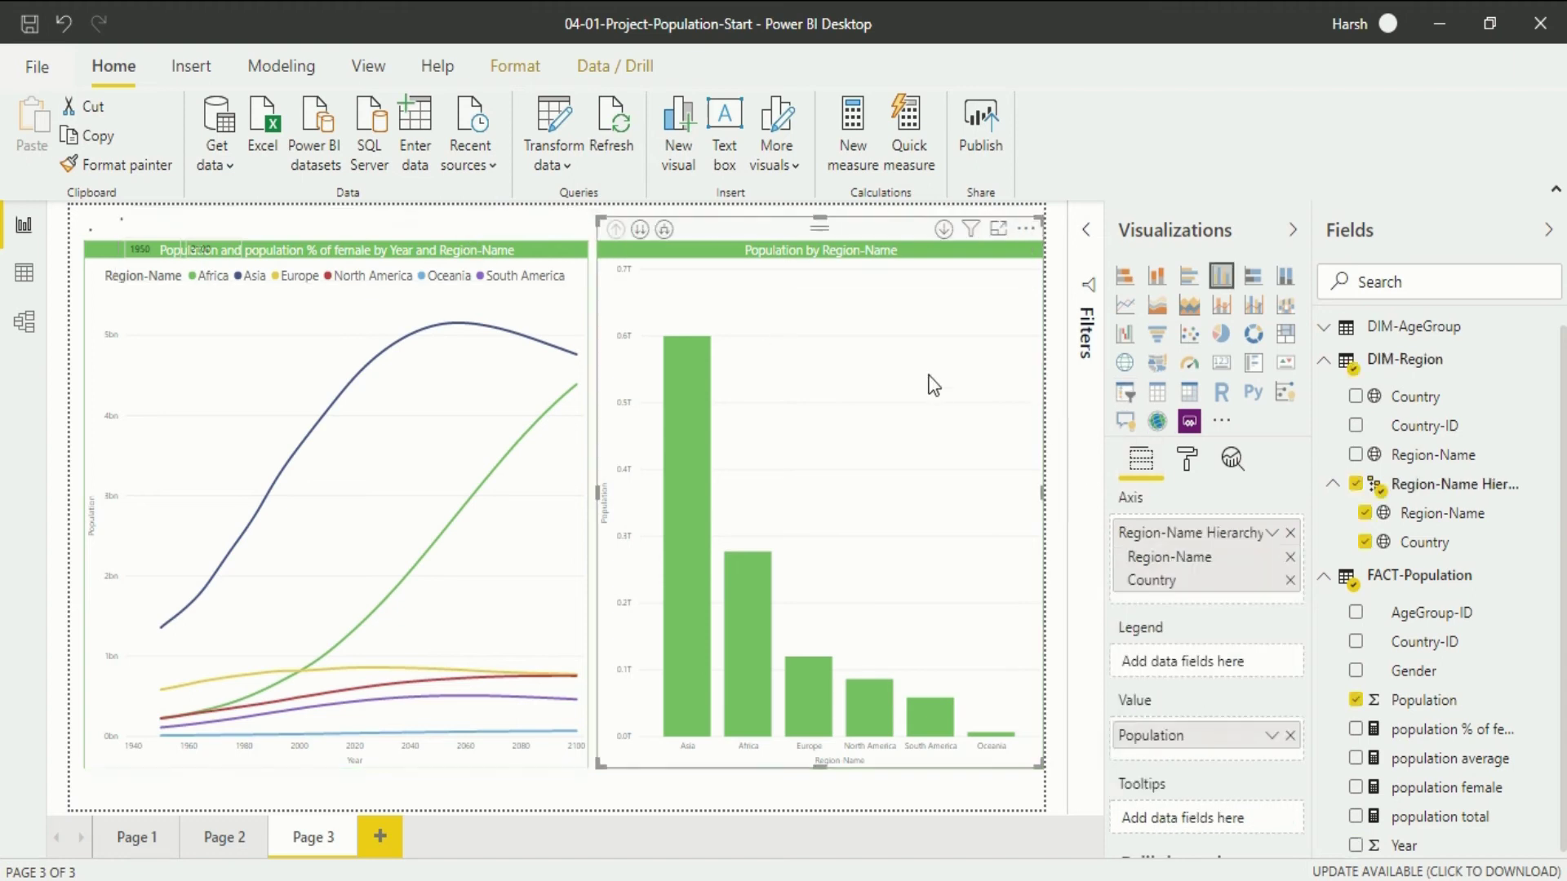
drag(826, 221, 820, 300)
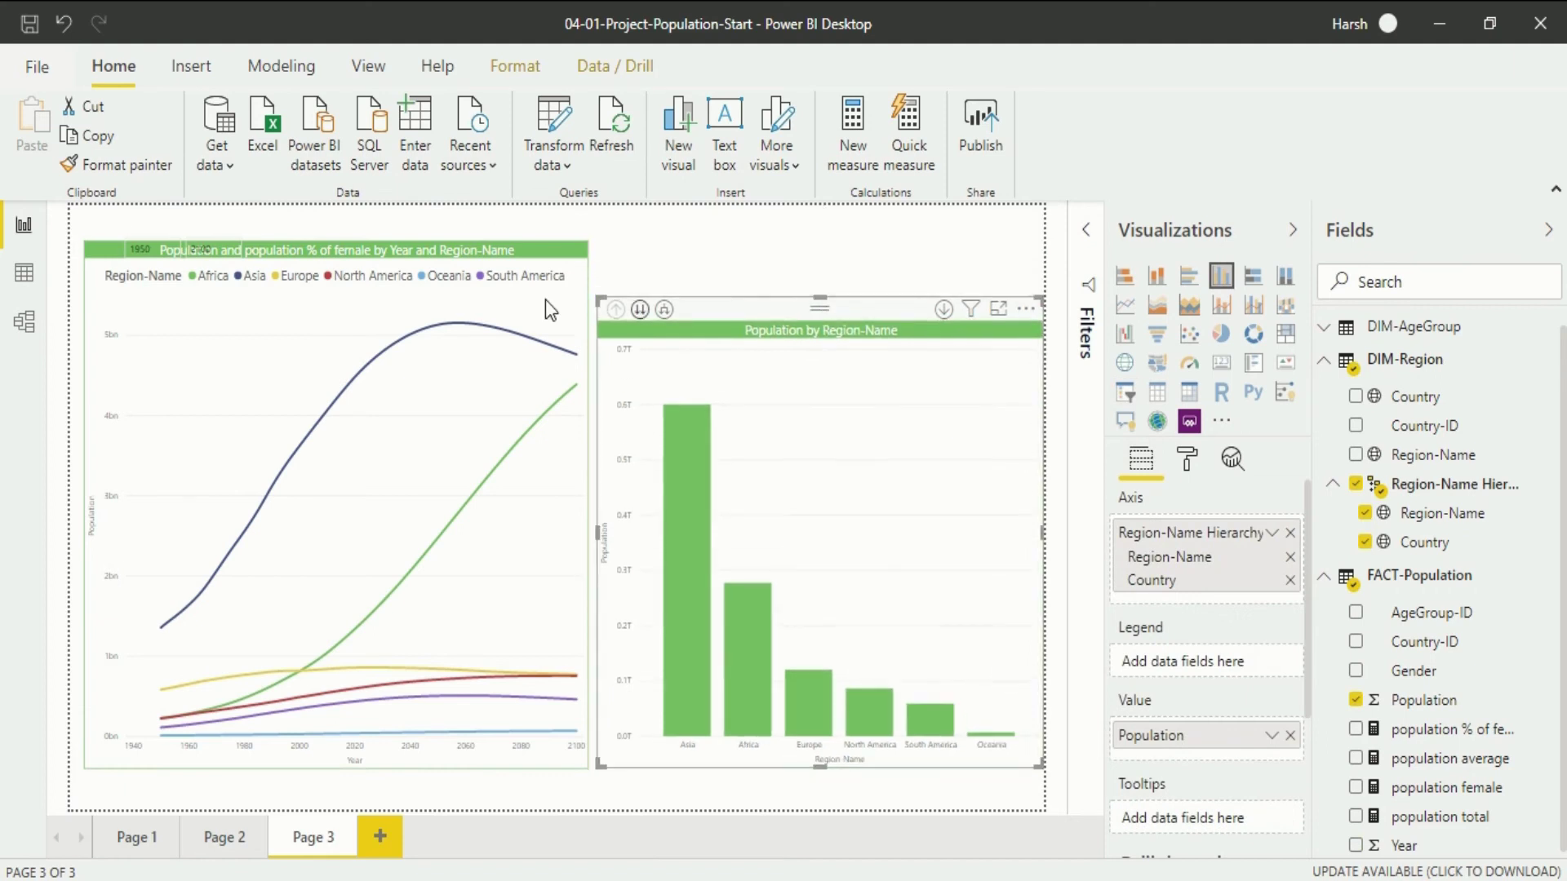
Step: Lower the line chart below the slicer and heighten the Year slicer to show 1950–2100
mouse_move(542, 305)
click(455, 295)
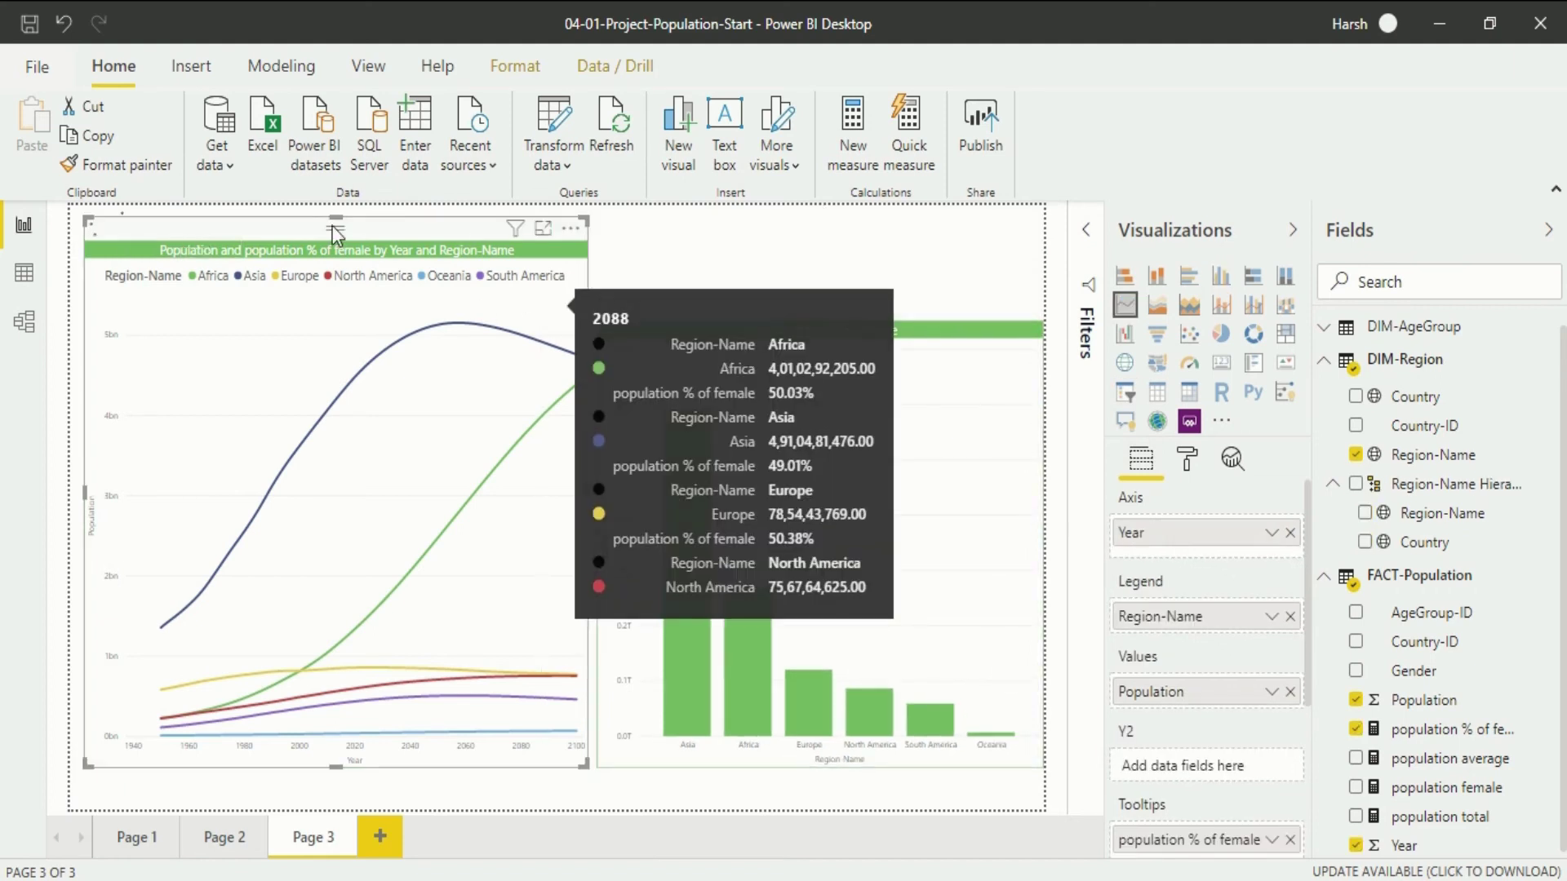
drag(340, 256, 350, 327)
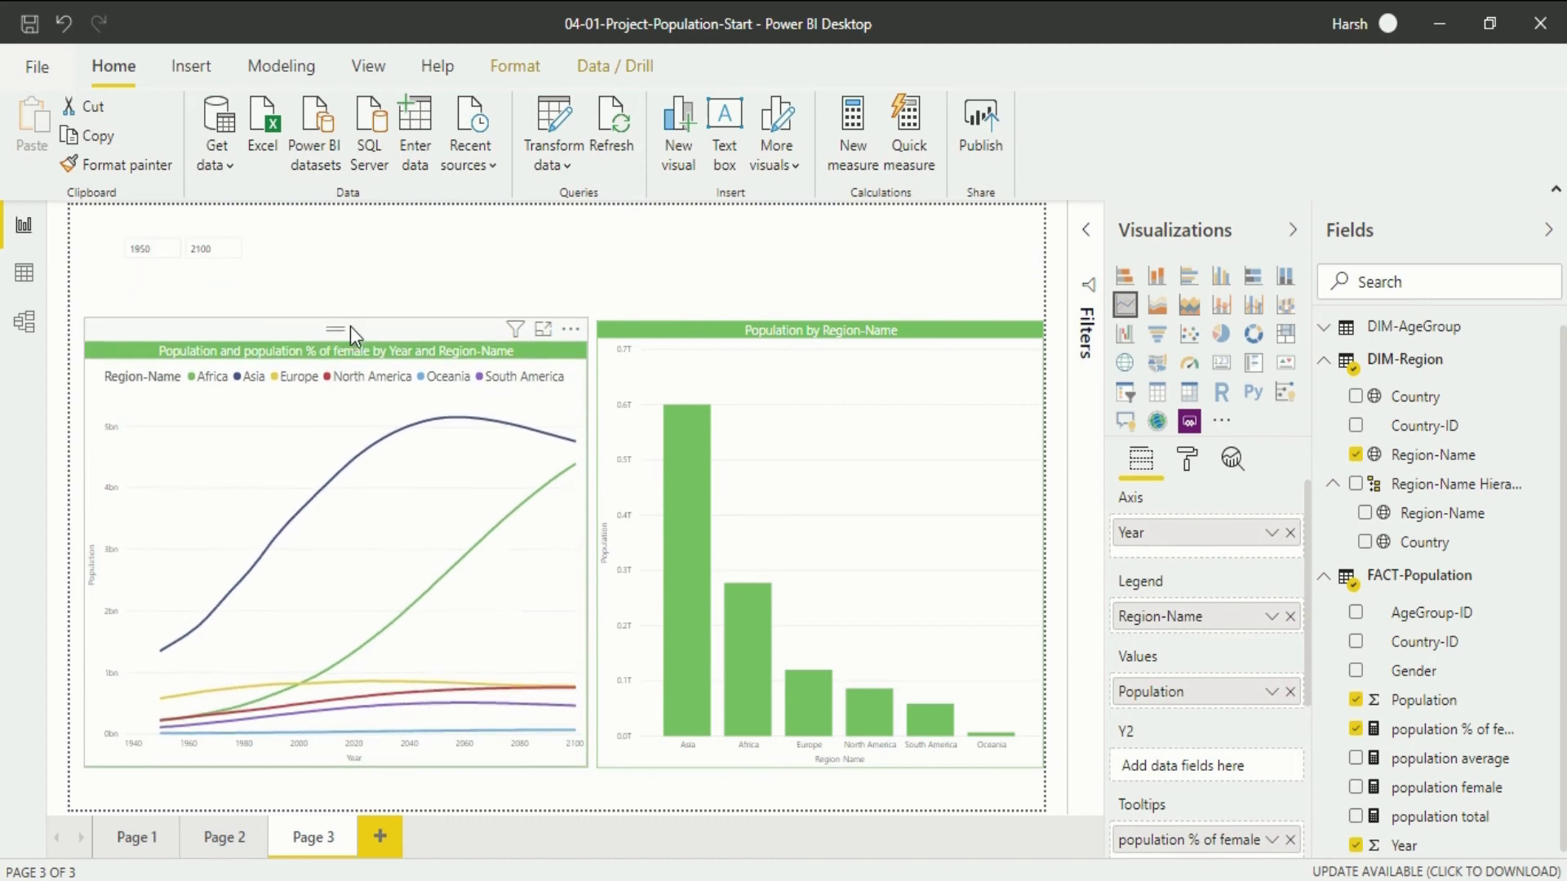
click(546, 271)
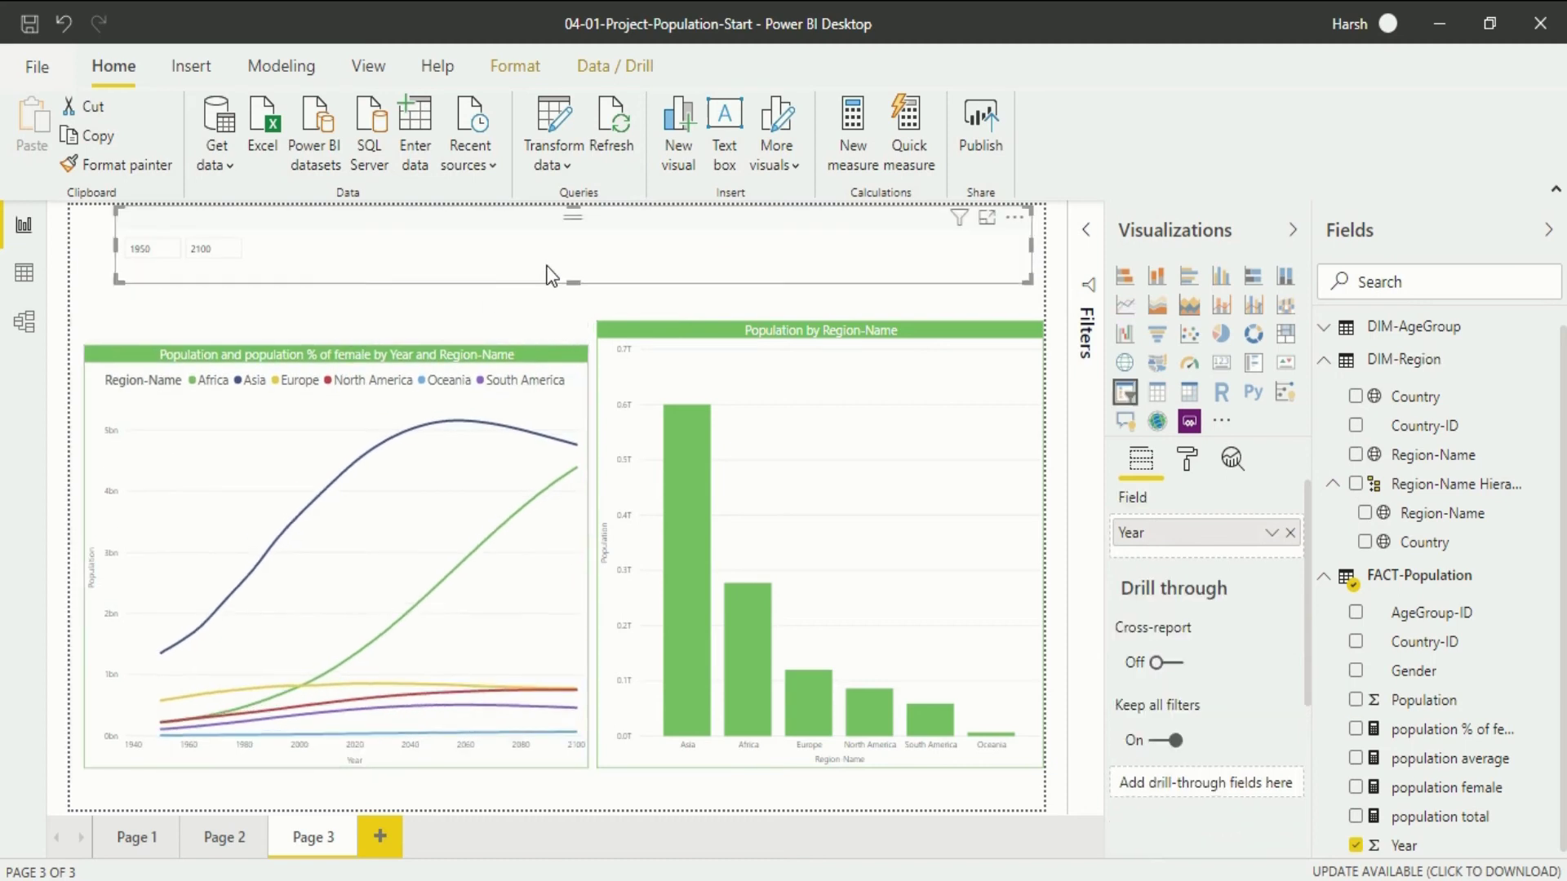
click(522, 359)
drag(341, 324, 349, 304)
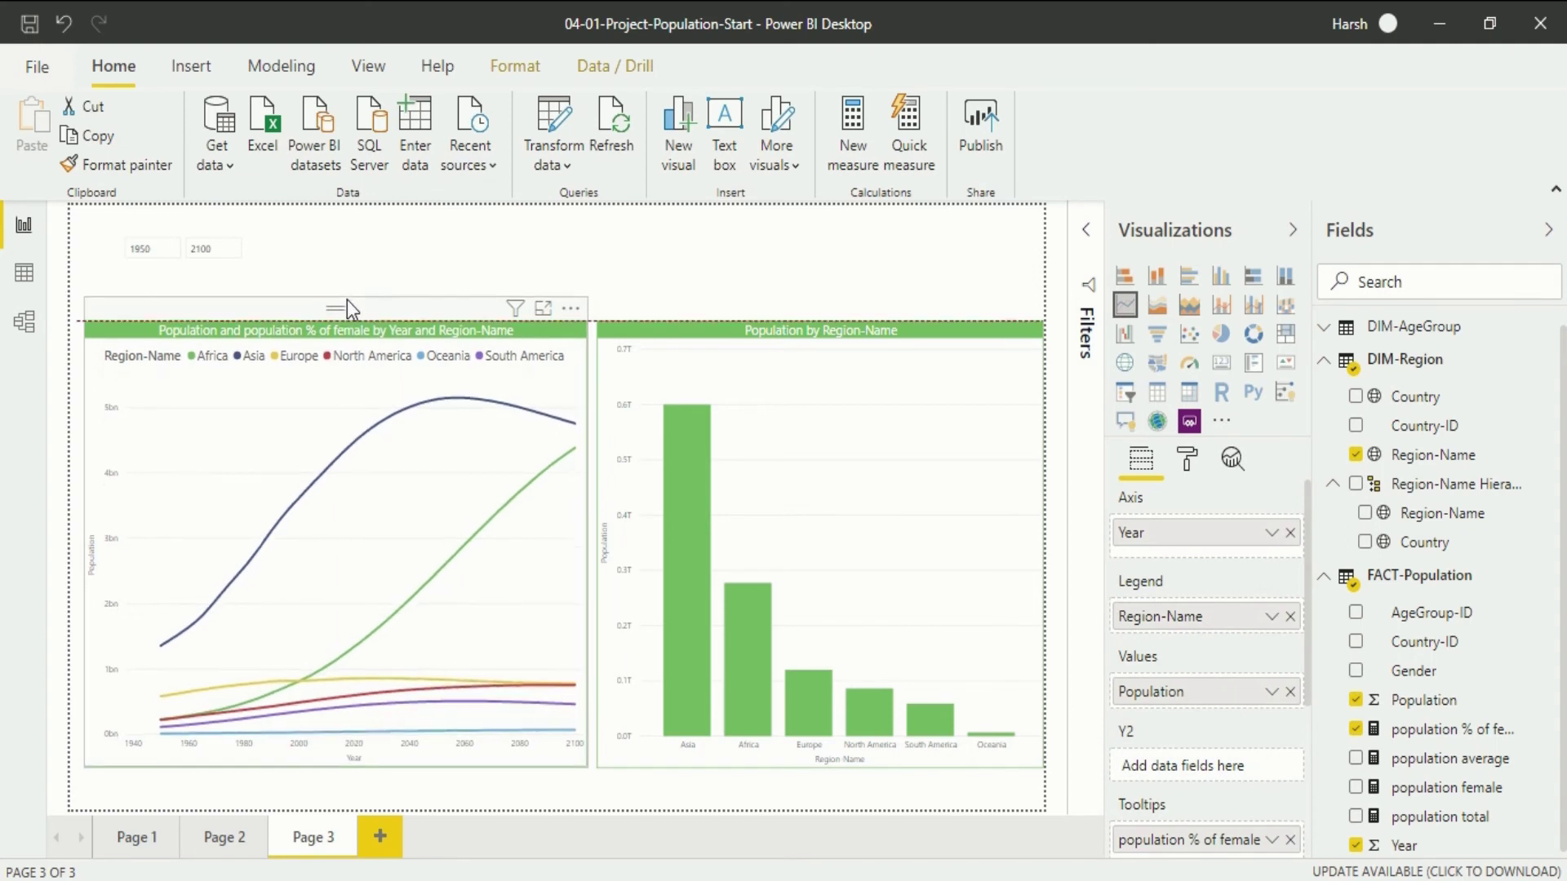
click(507, 249)
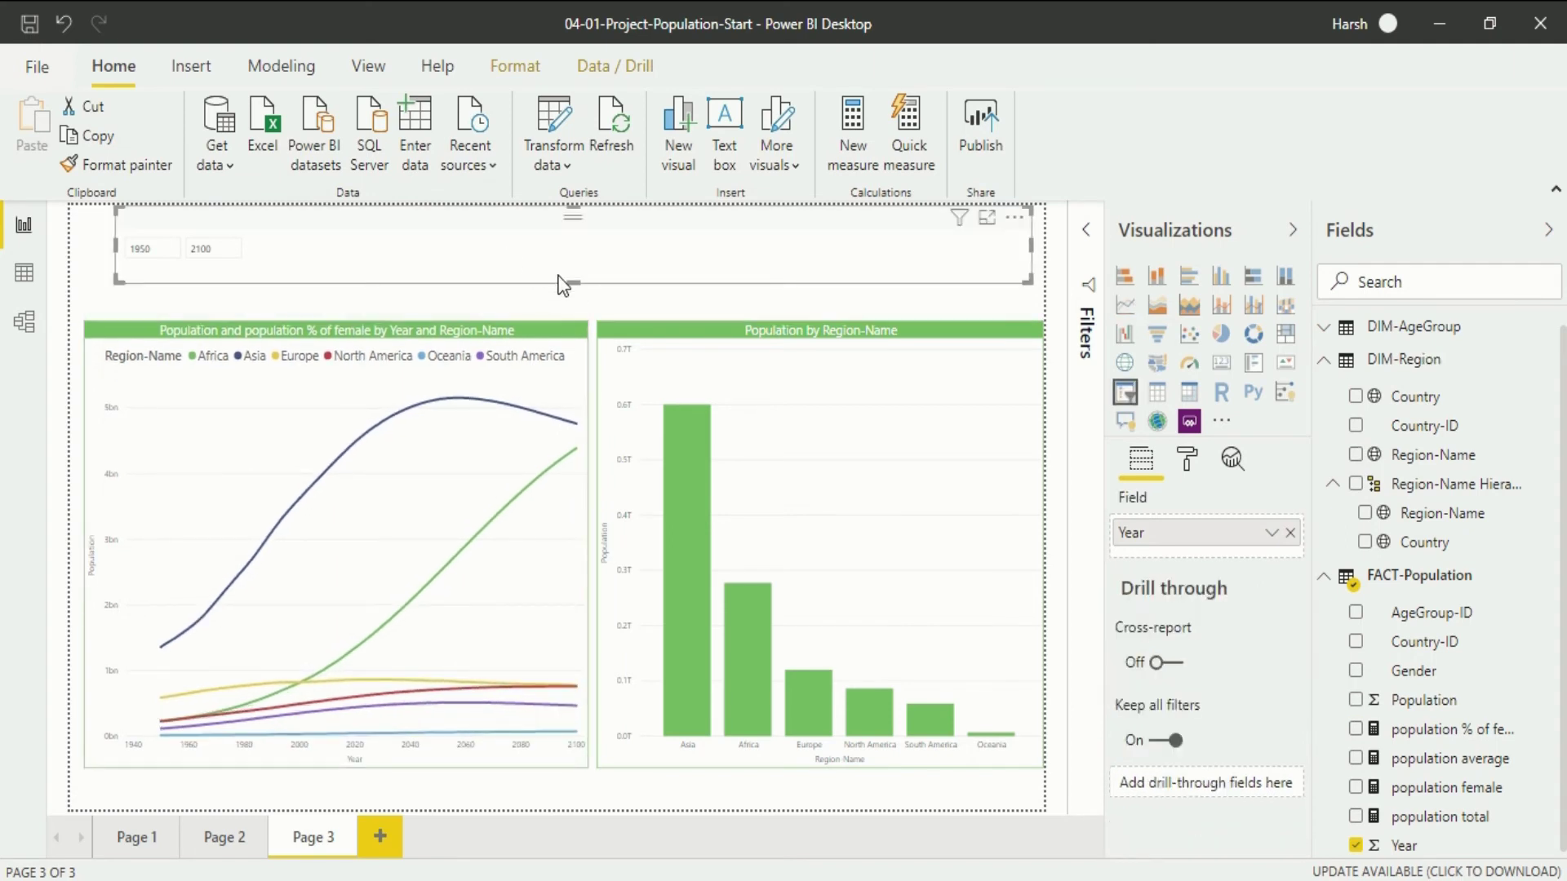
drag(573, 285, 567, 318)
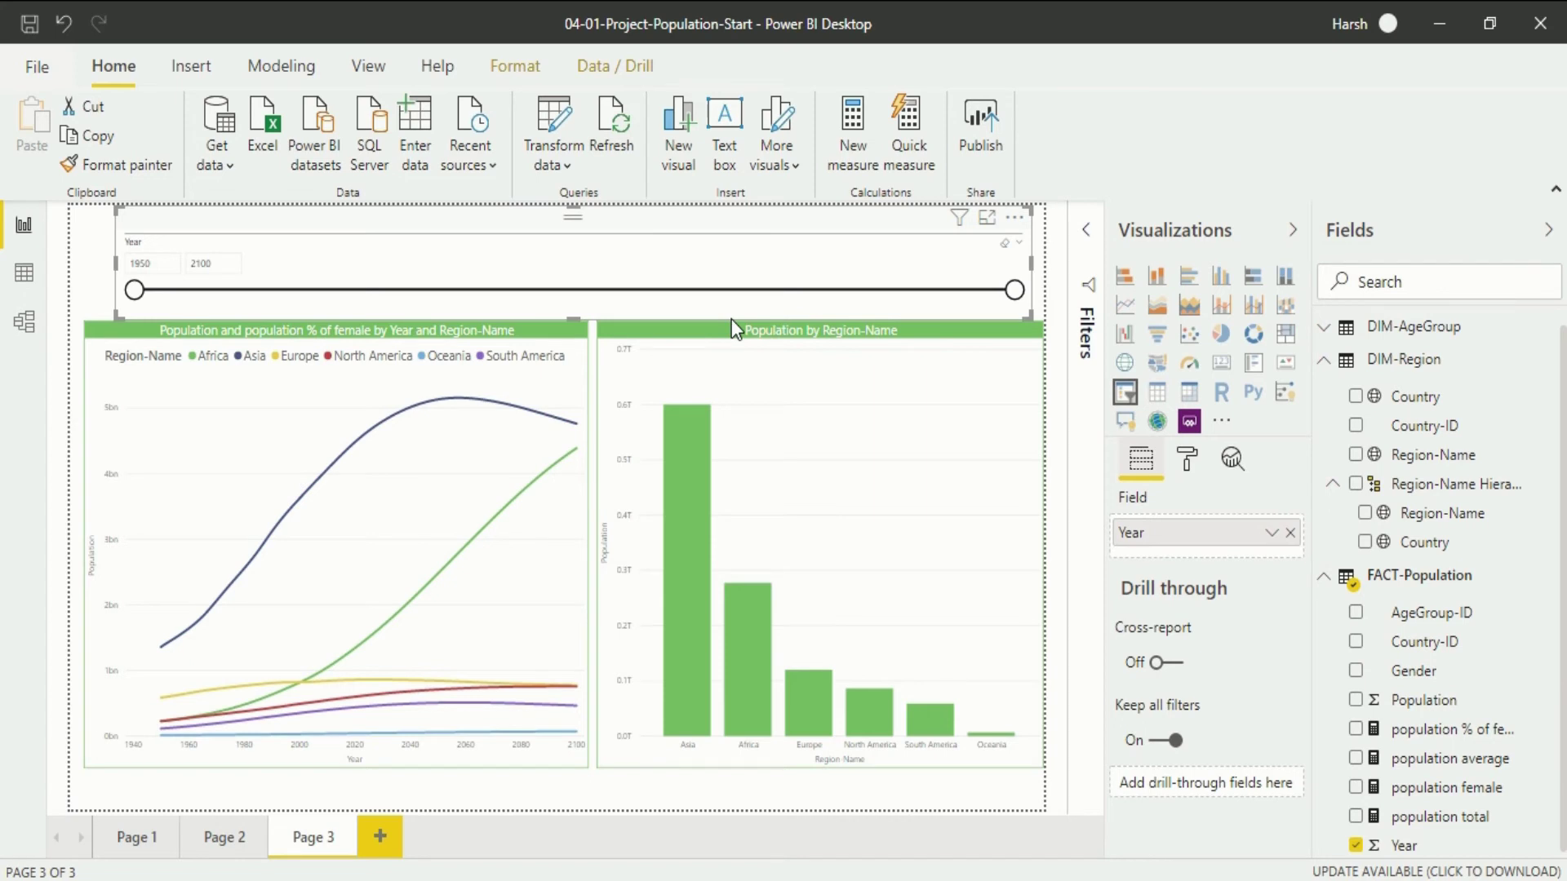
Step: Turn off the Year slicer's header and expand its Numeric inputs settings
click(1188, 463)
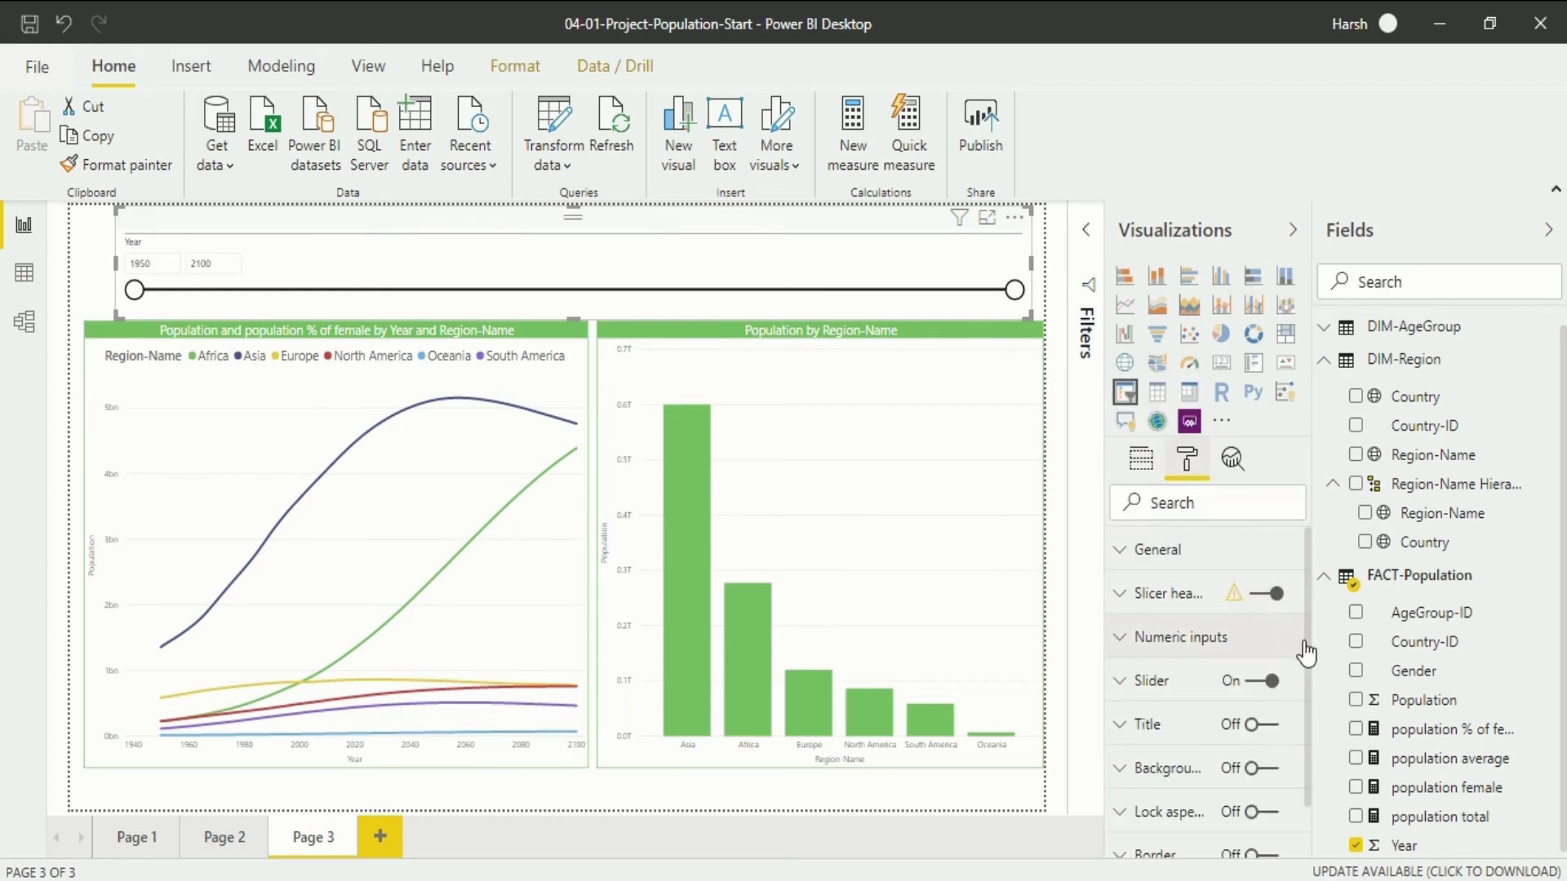
scroll(1306, 644, down, 1)
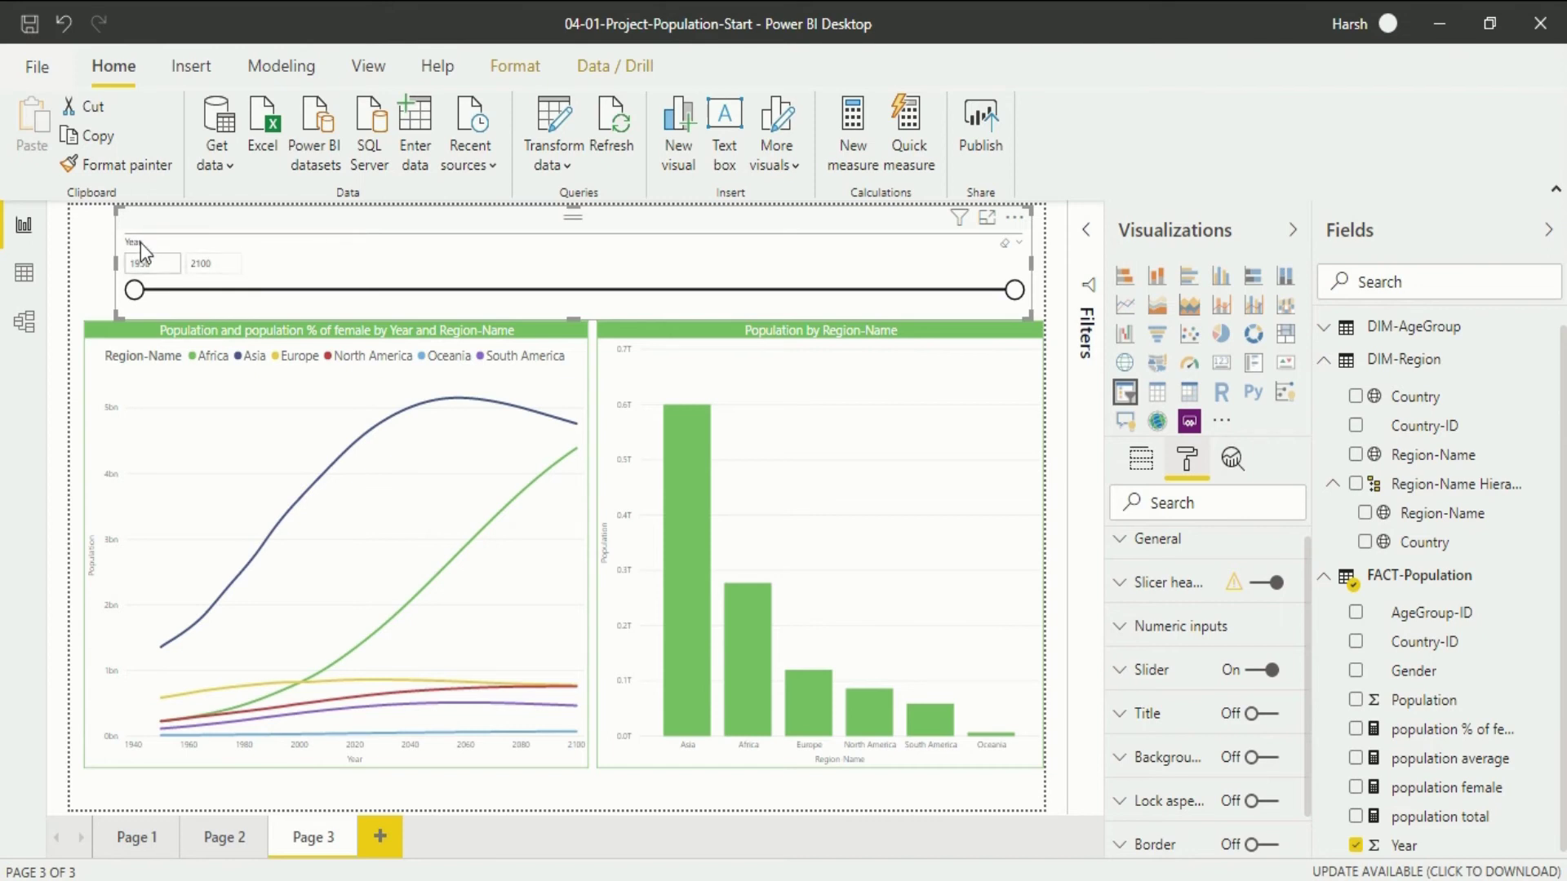
click(1276, 584)
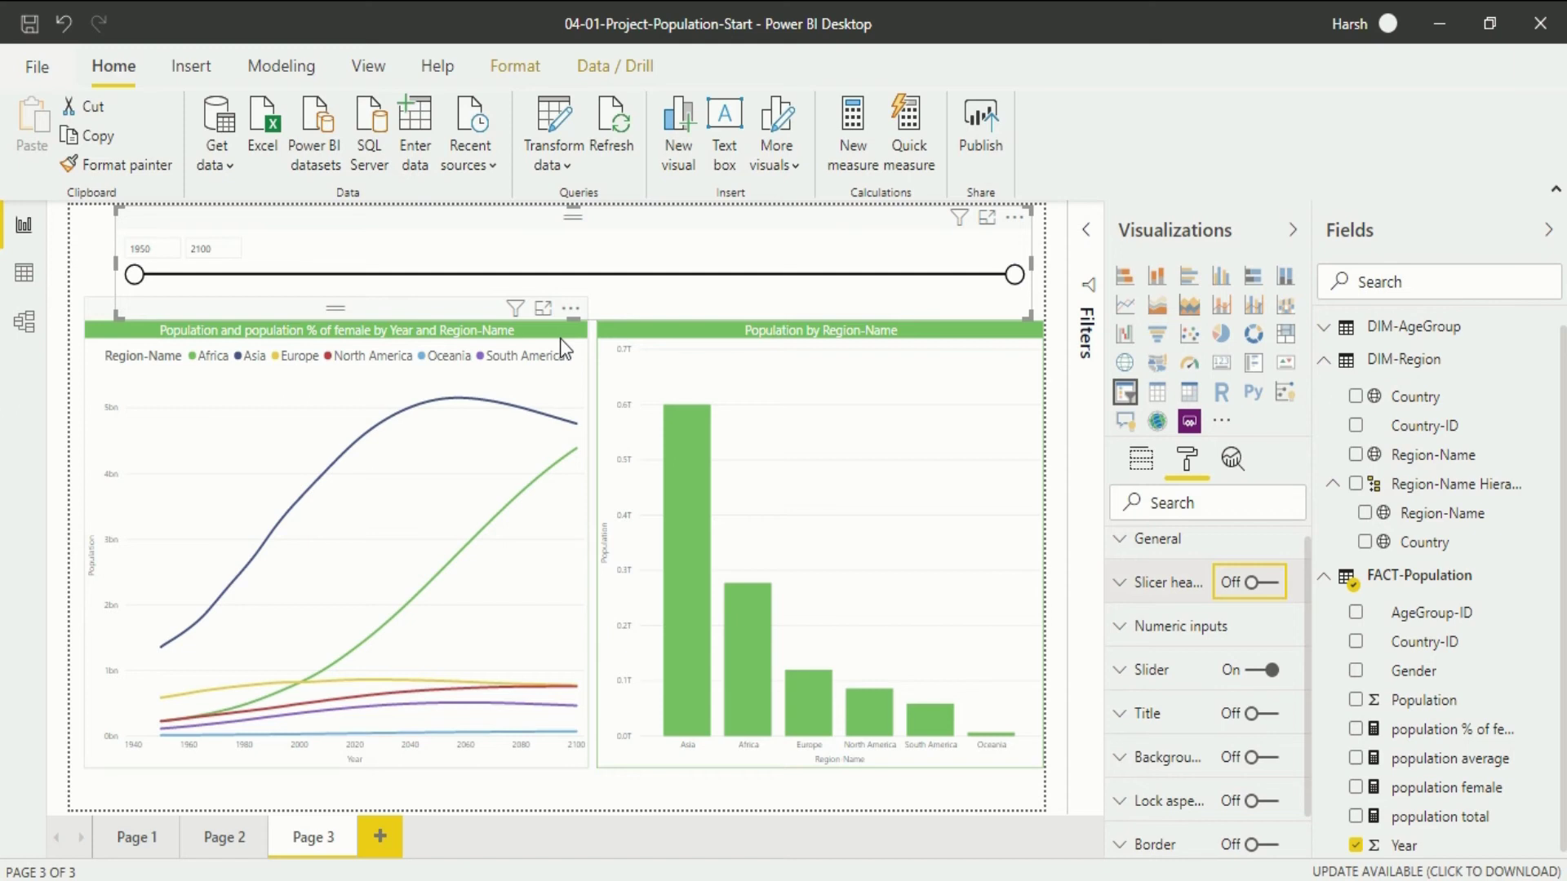
click(1193, 636)
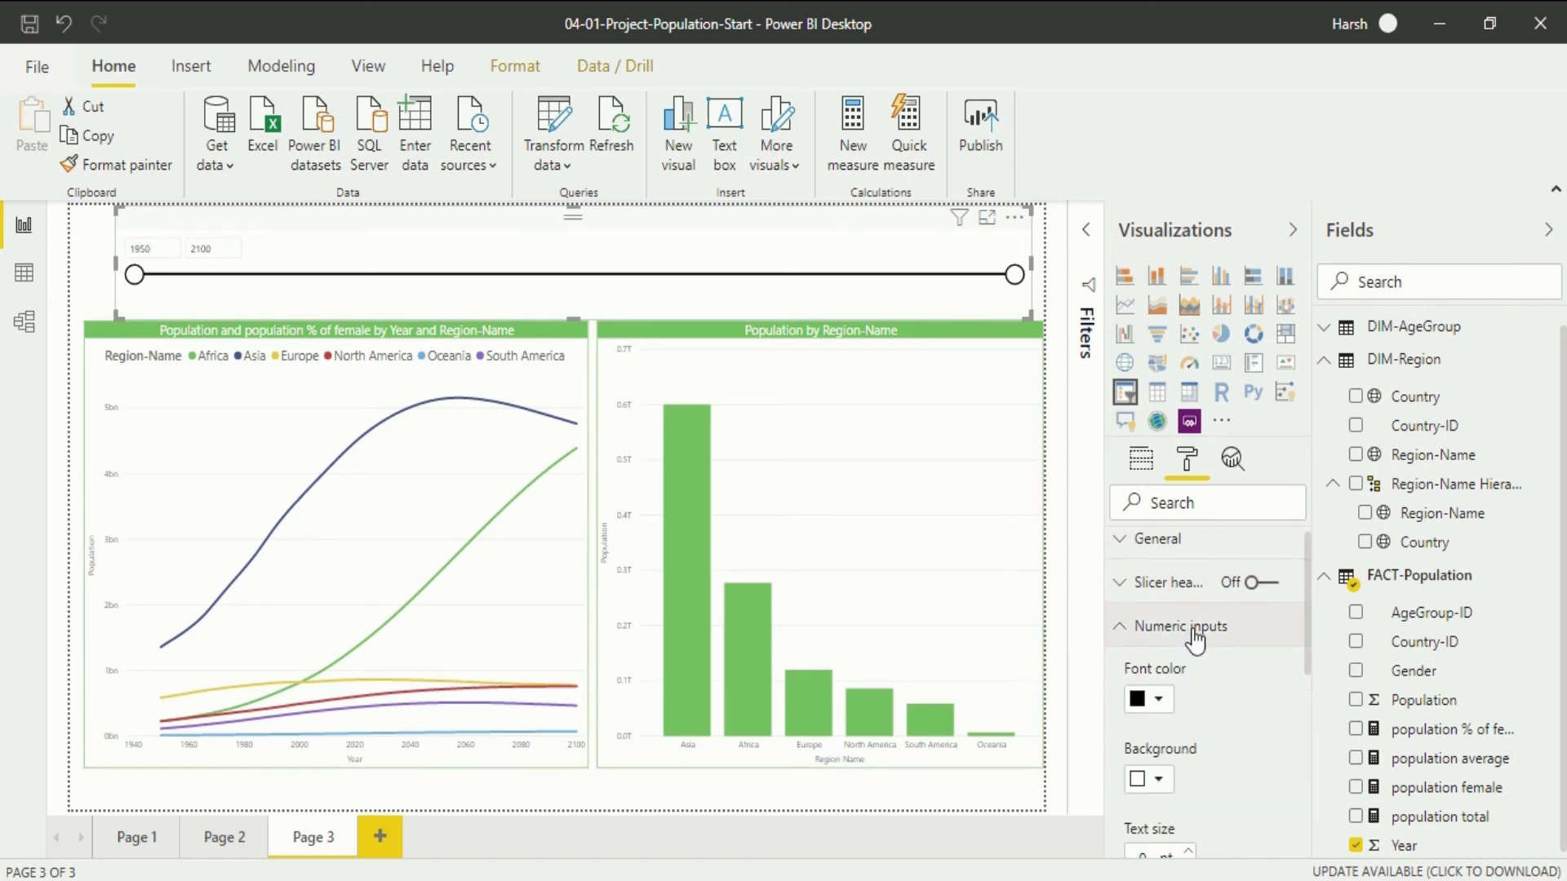
click(158, 249)
click(204, 249)
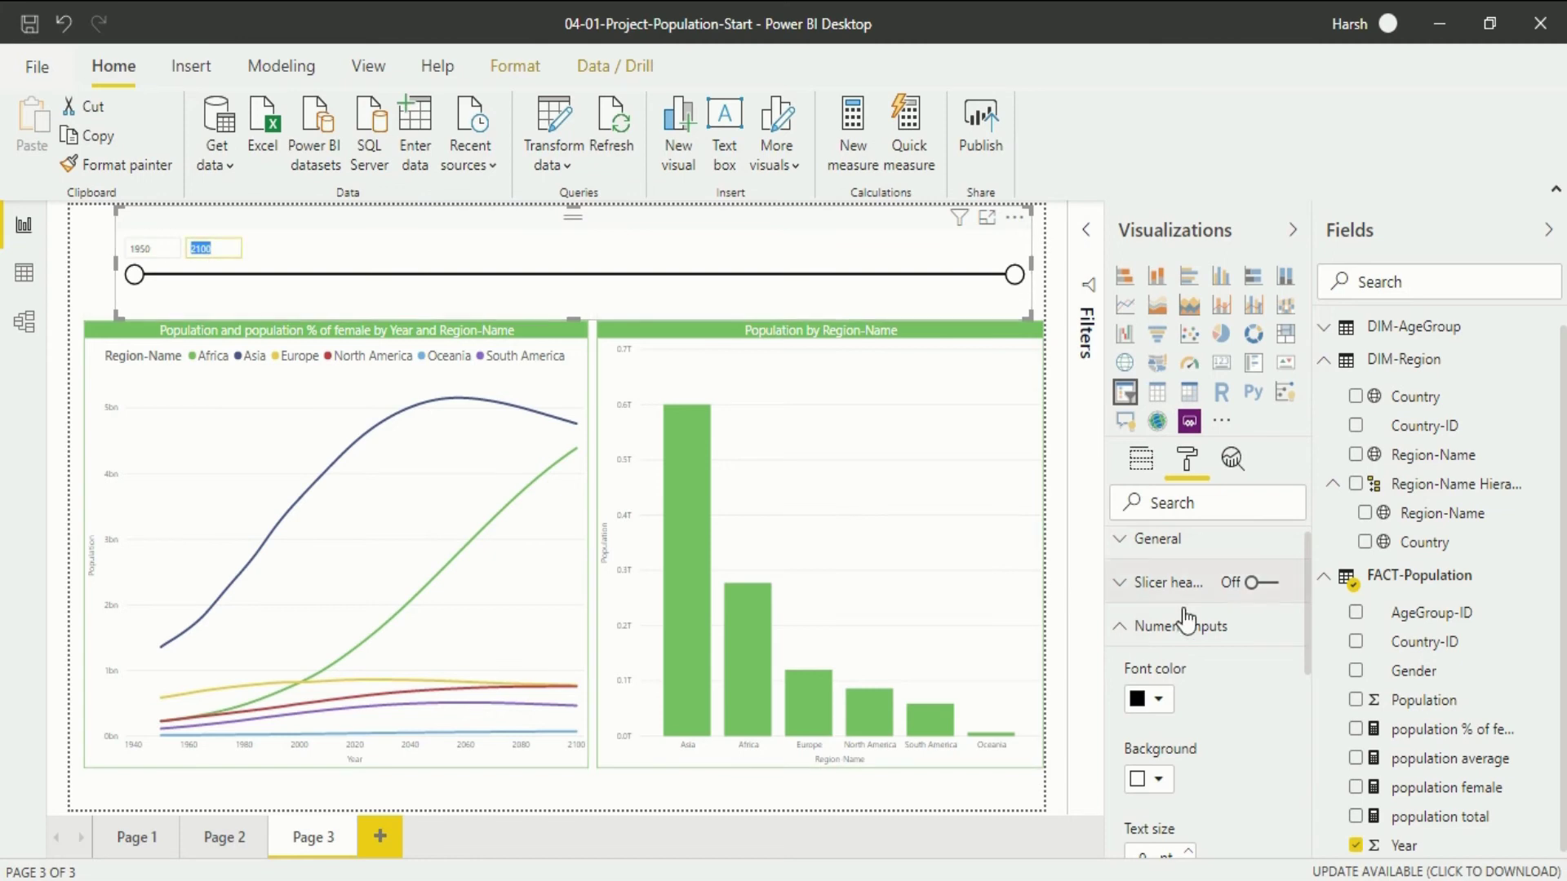
Step: Increase the year boxes' text size to 15 pt
scroll(1309, 648, down, 3)
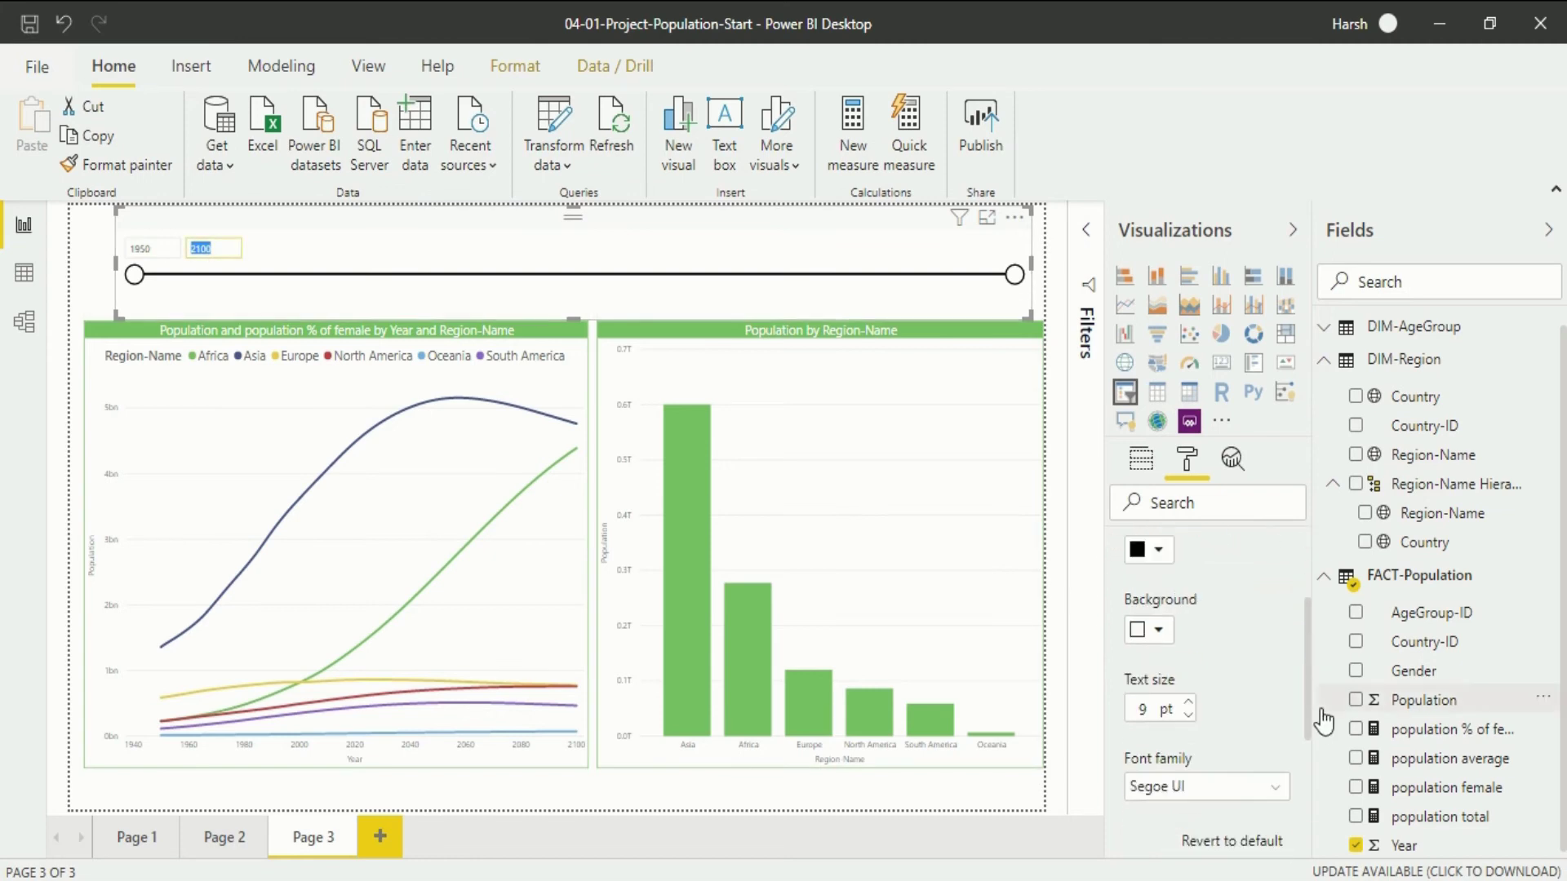
scroll(1309, 702, up, 1)
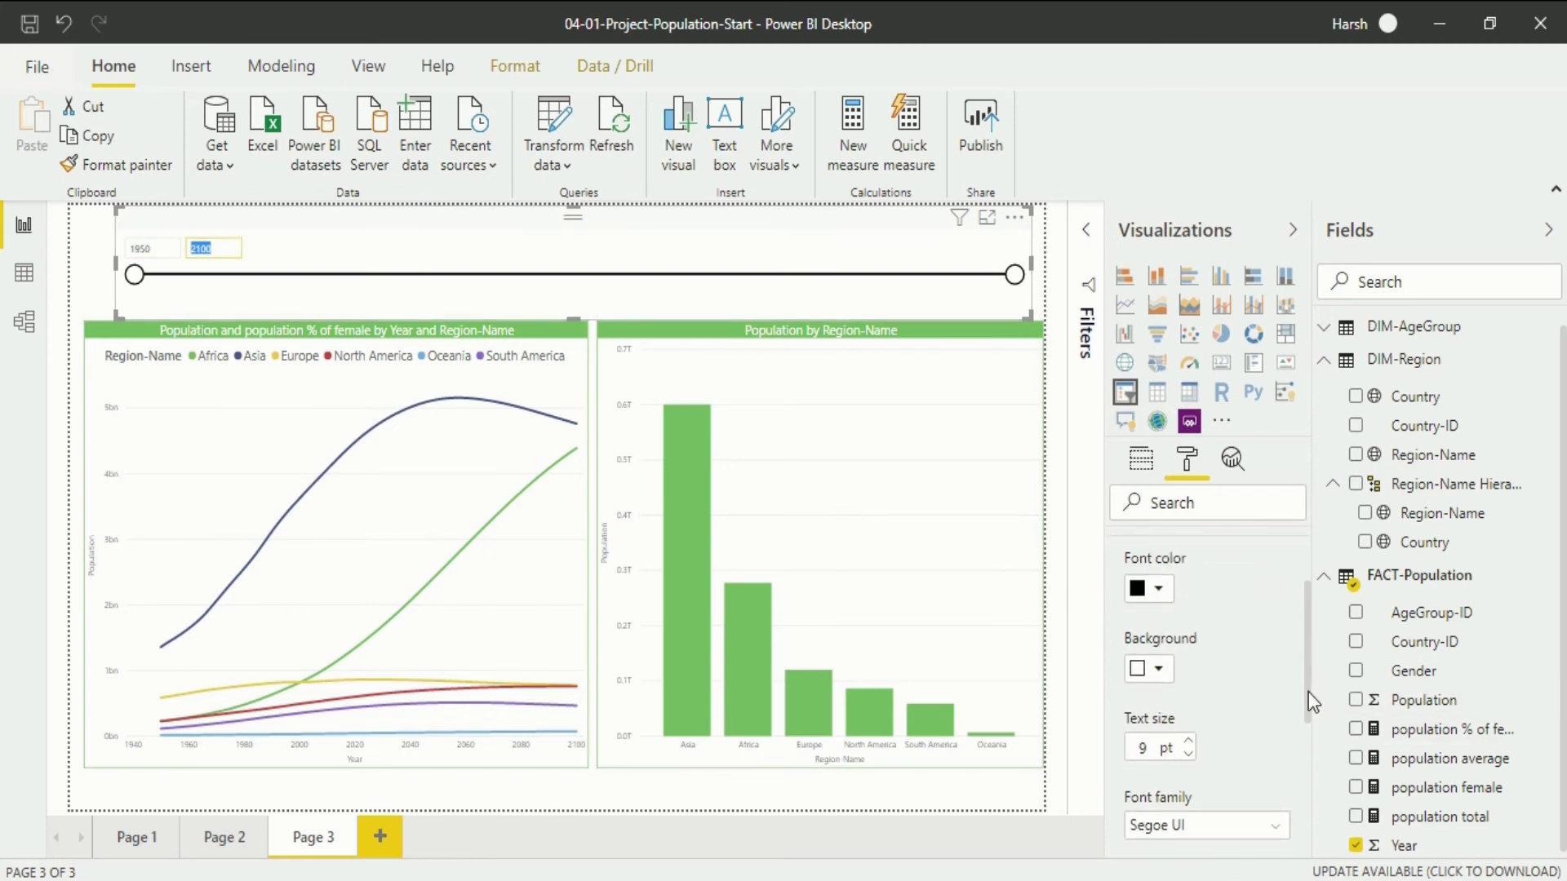
click(1188, 741)
click(1189, 740)
click(1188, 741)
click(1188, 740)
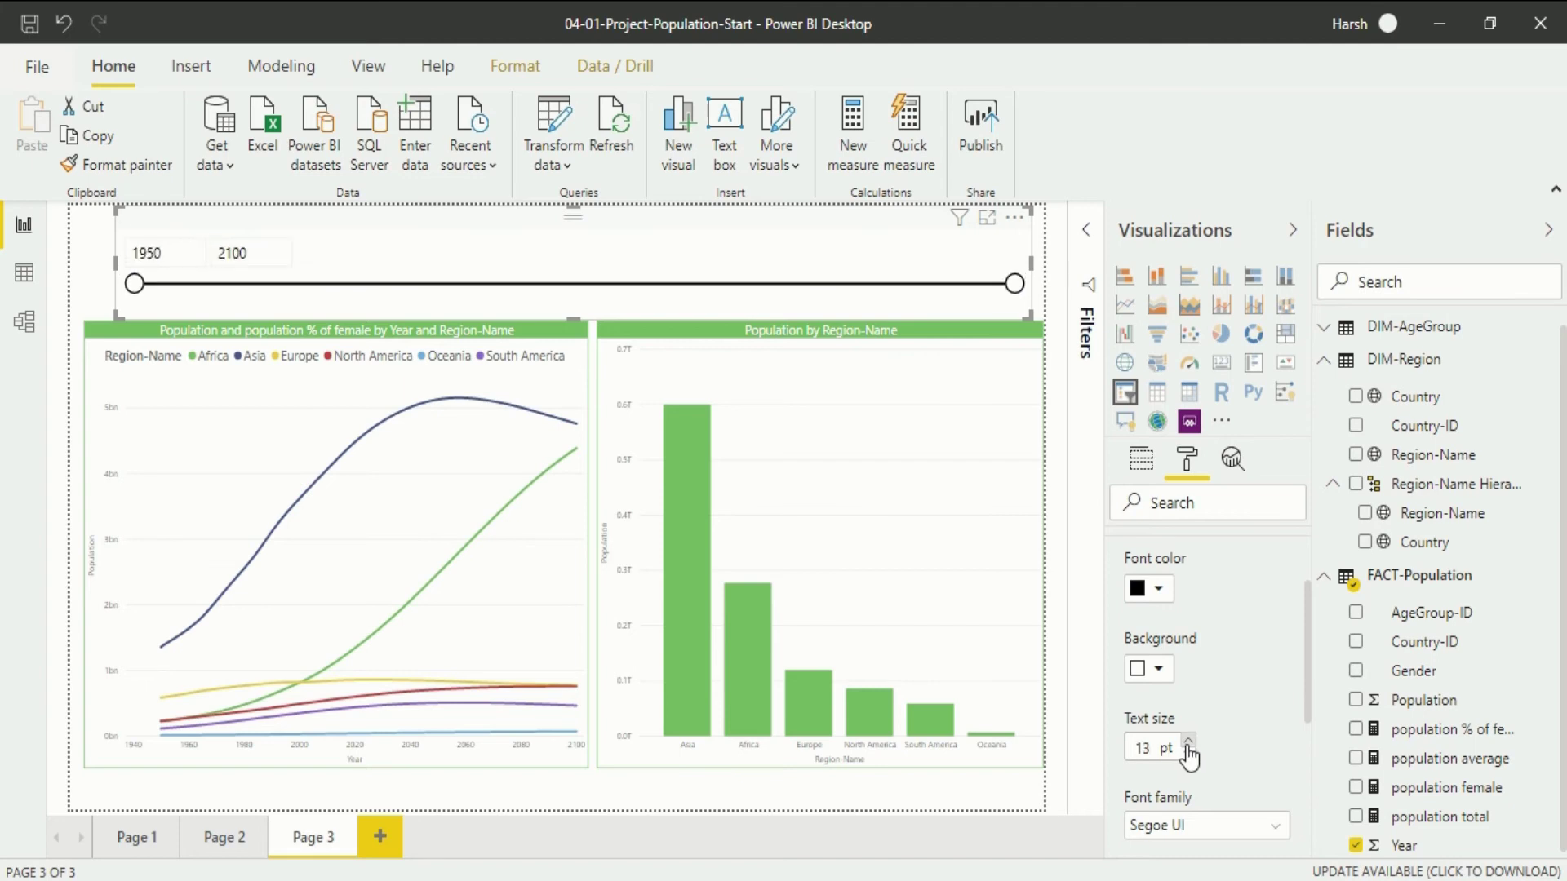
click(1188, 741)
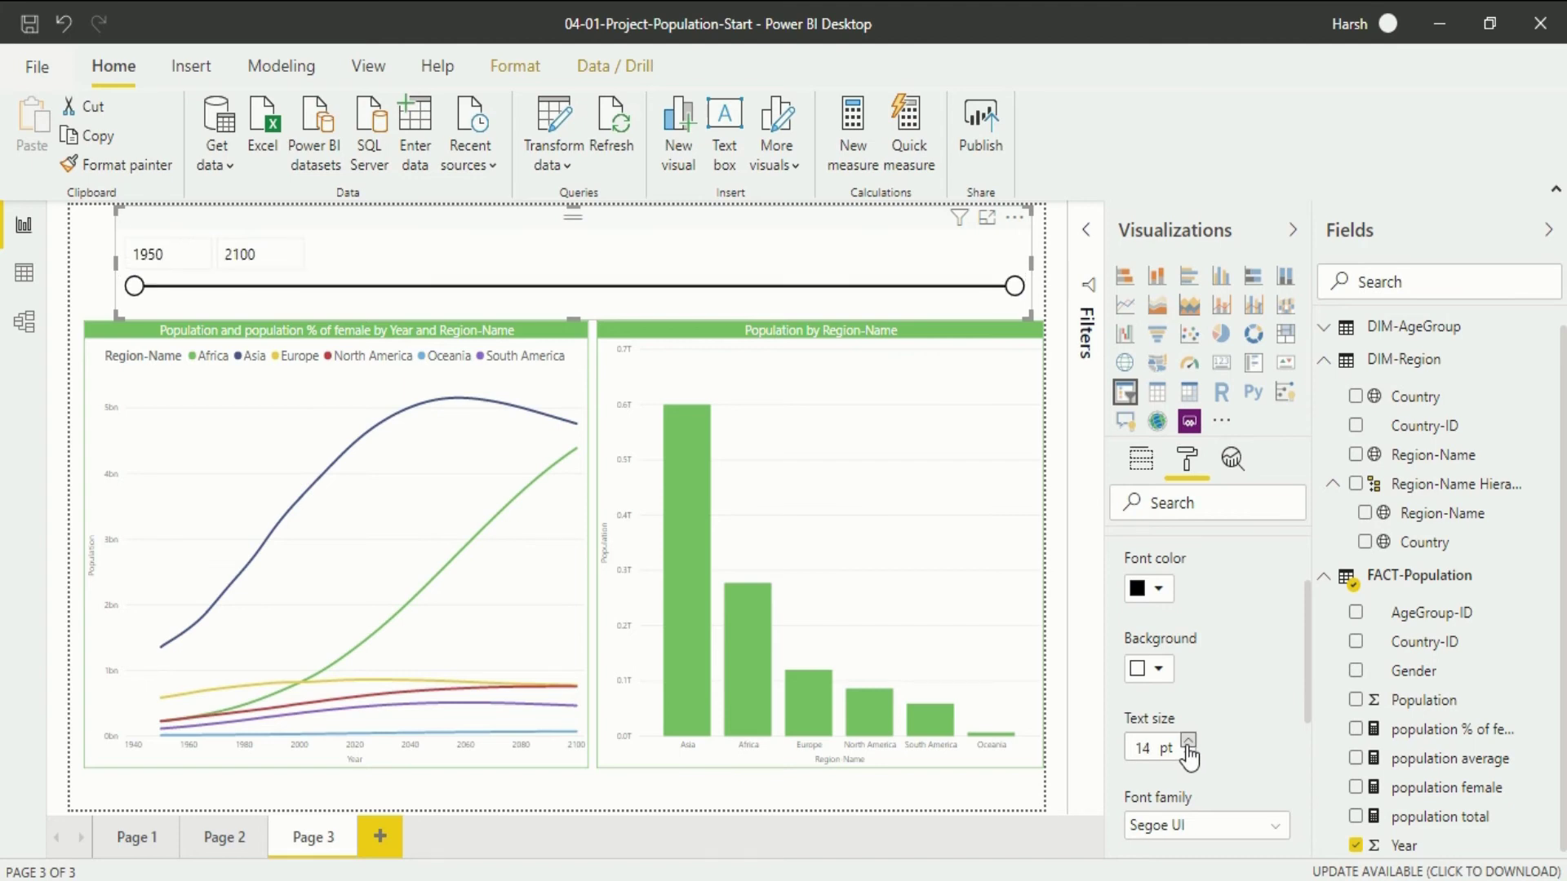
click(1188, 741)
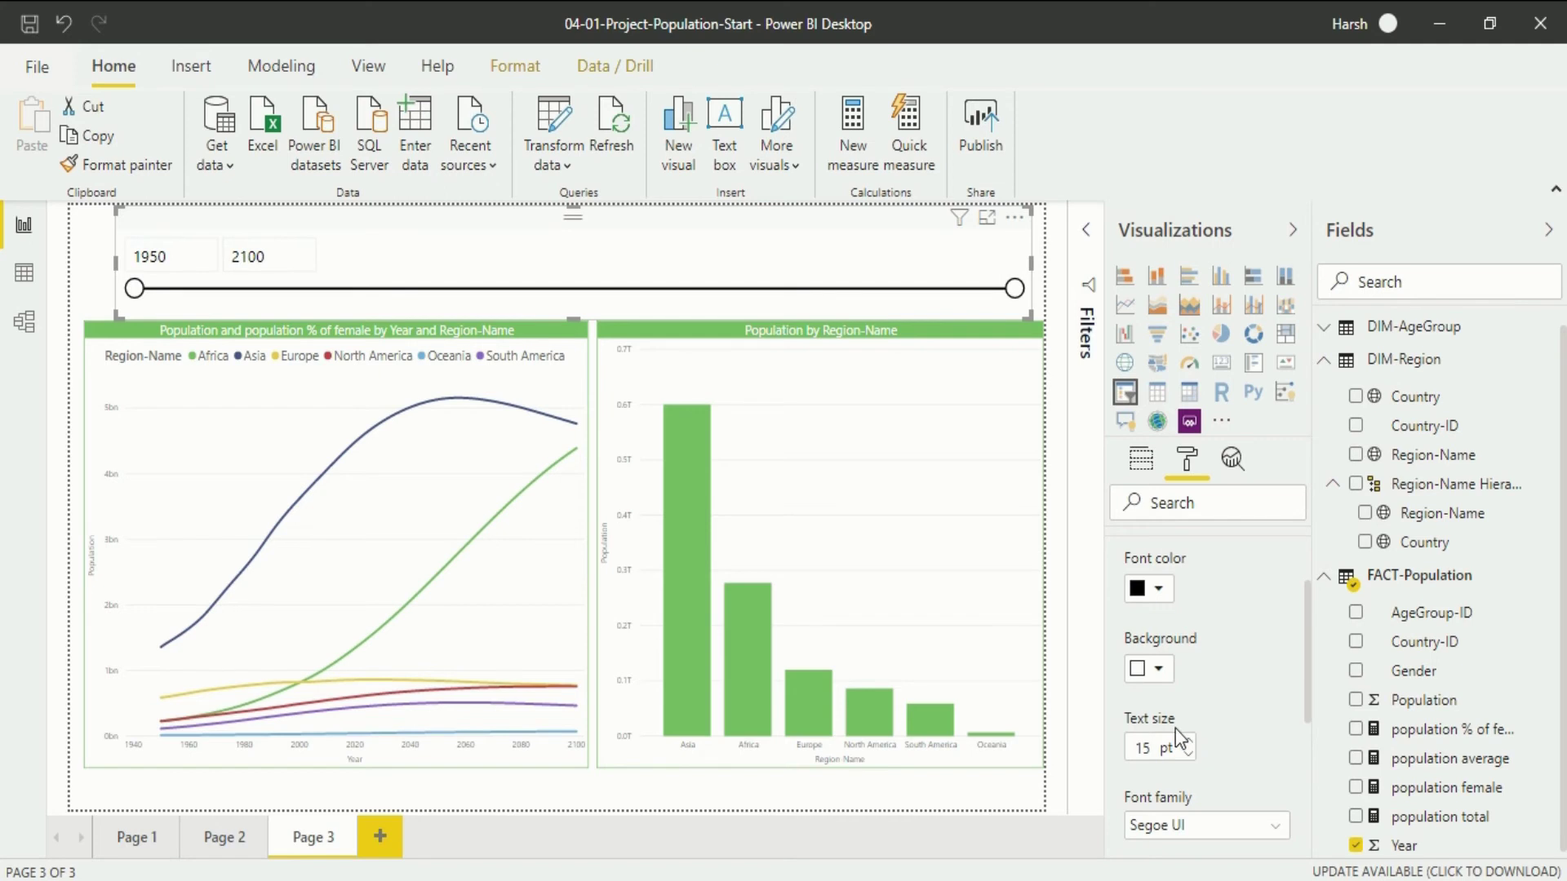
click(1166, 669)
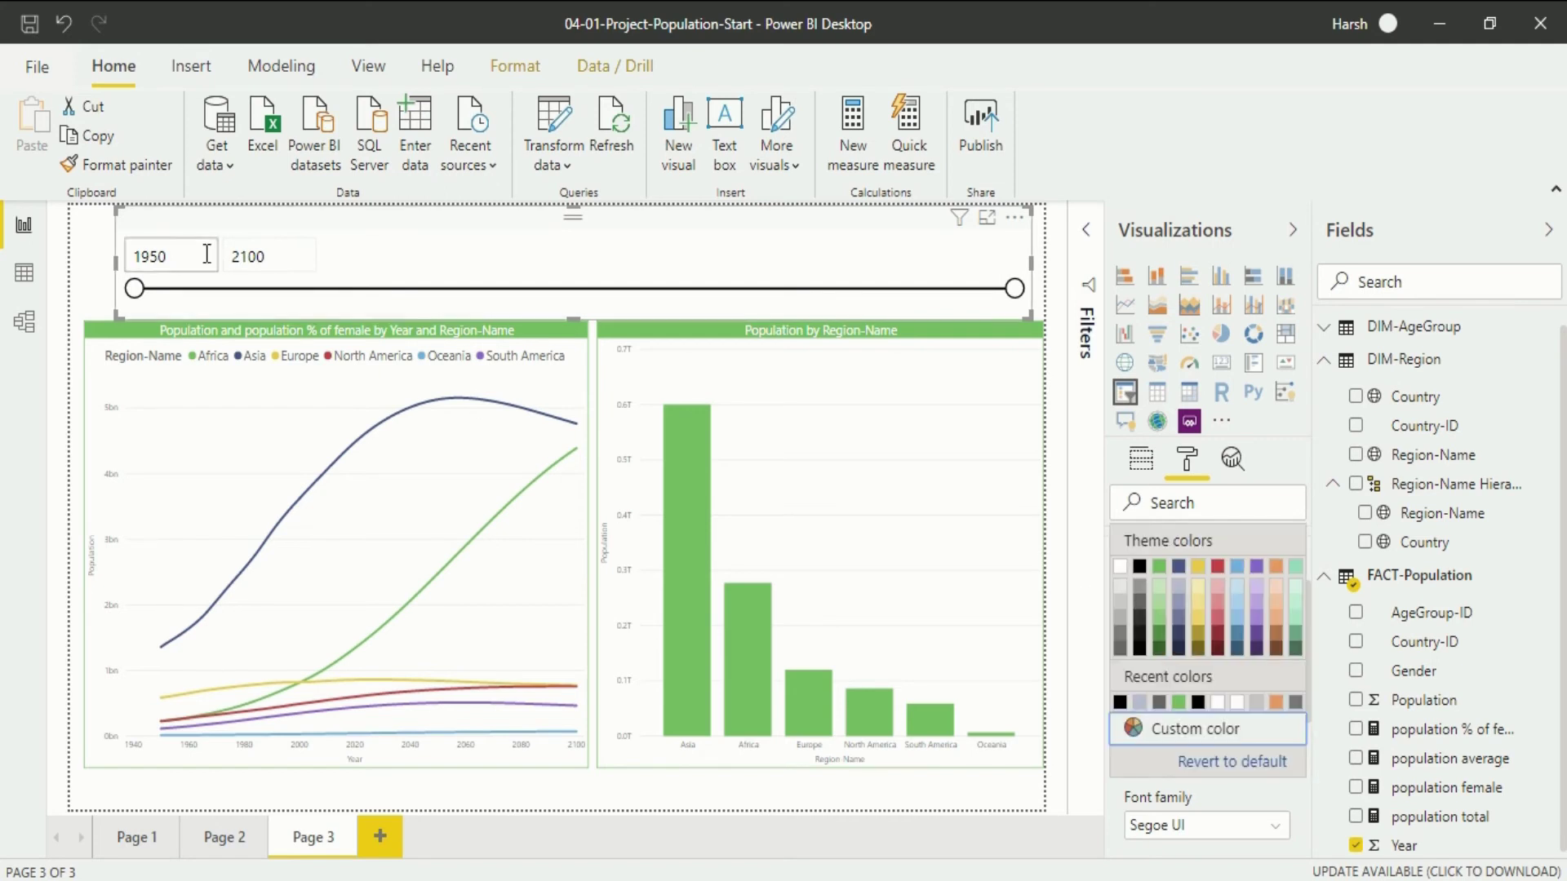
Step: Give the year boxes a black background with white text
click(1139, 566)
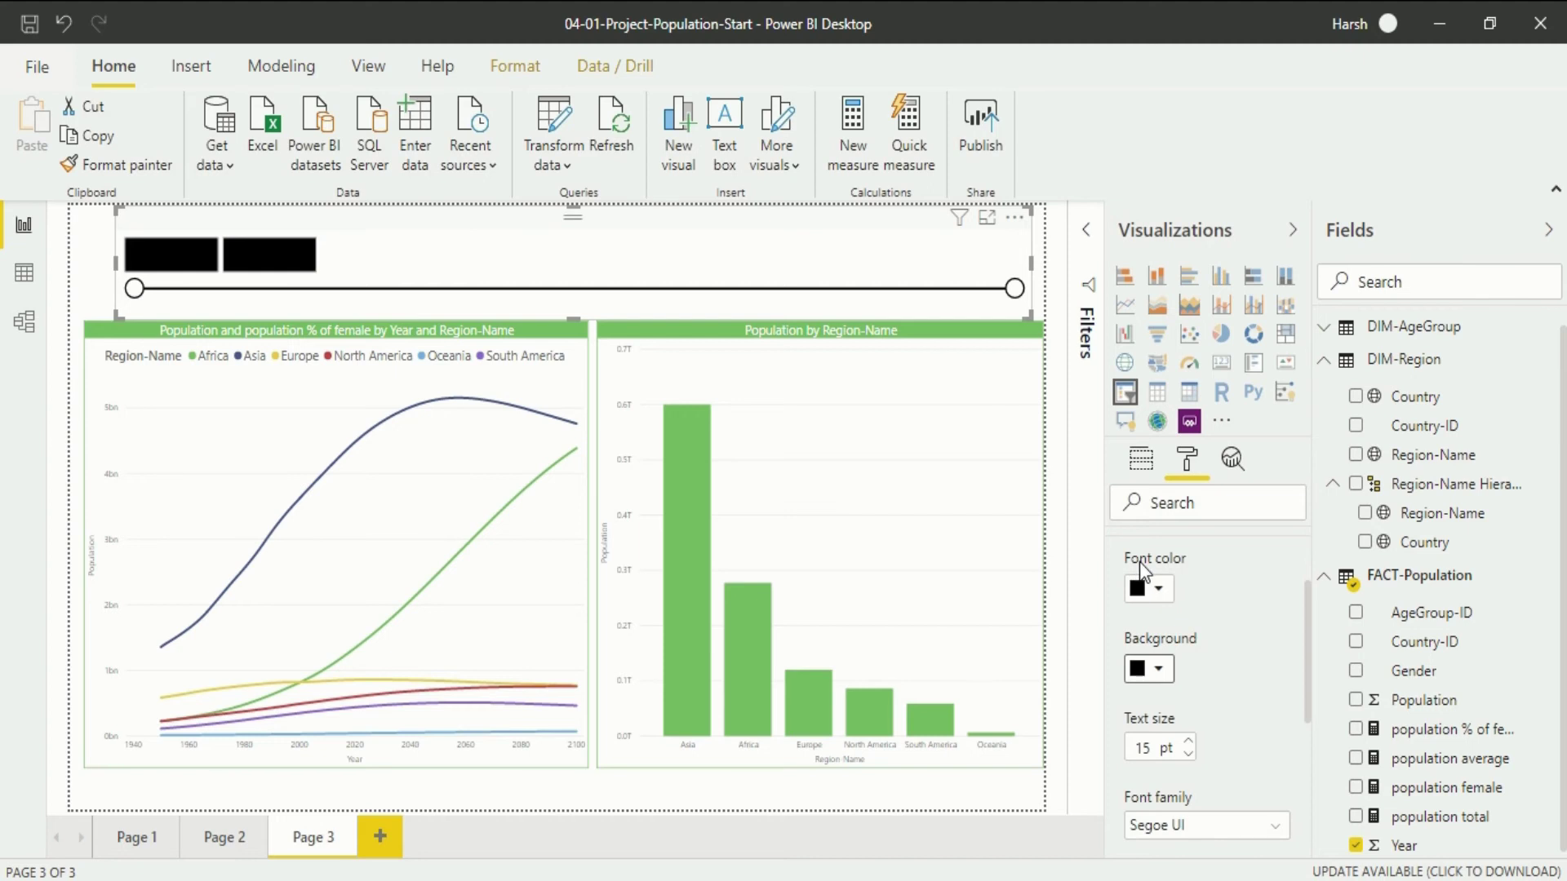
click(1164, 600)
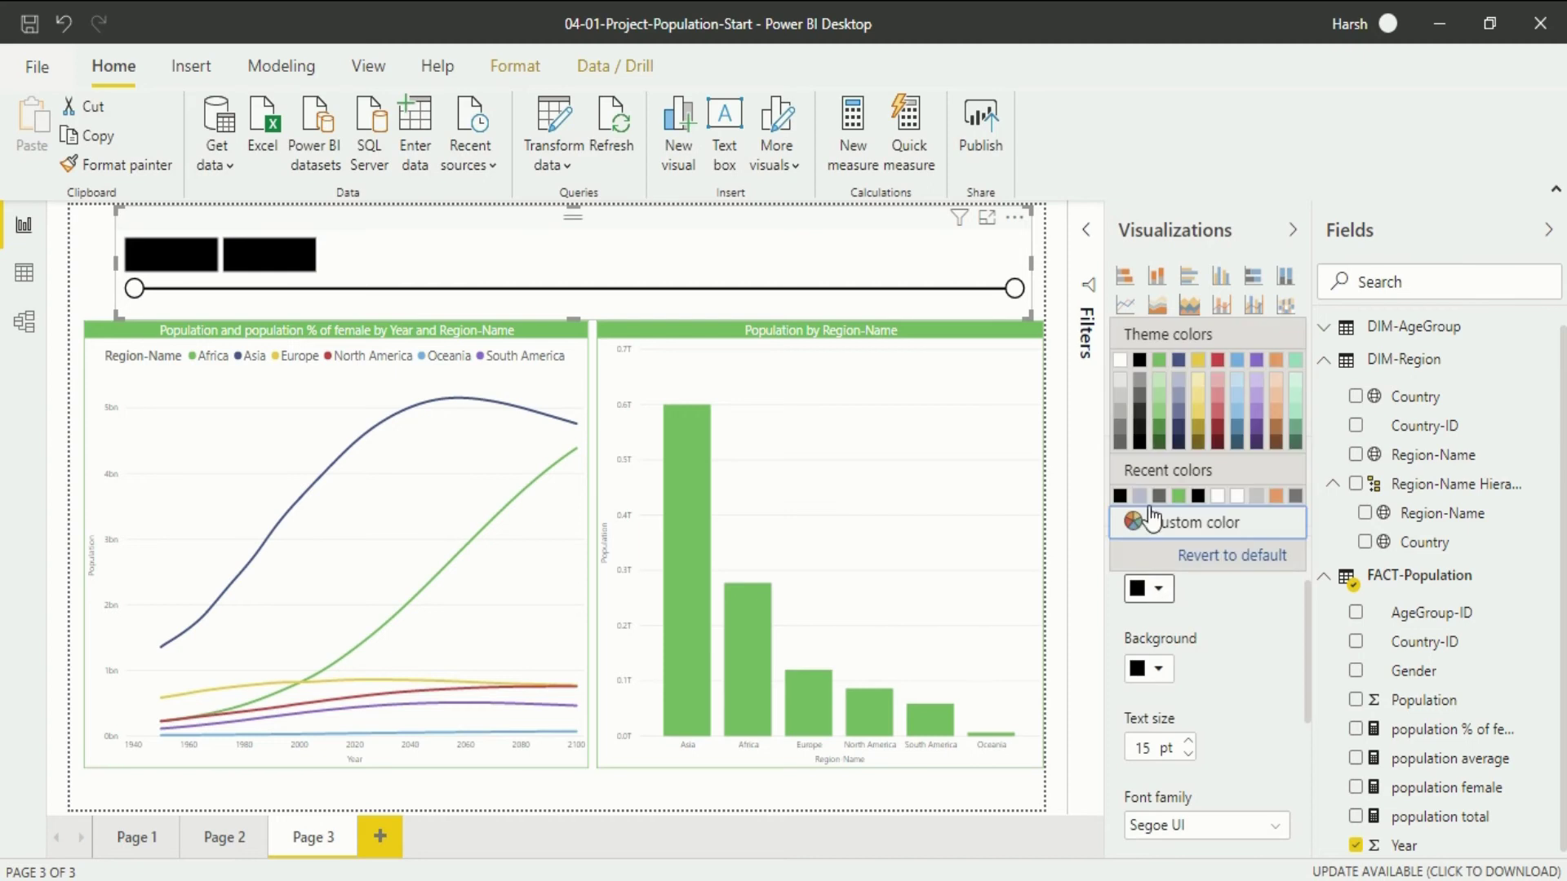
click(1121, 361)
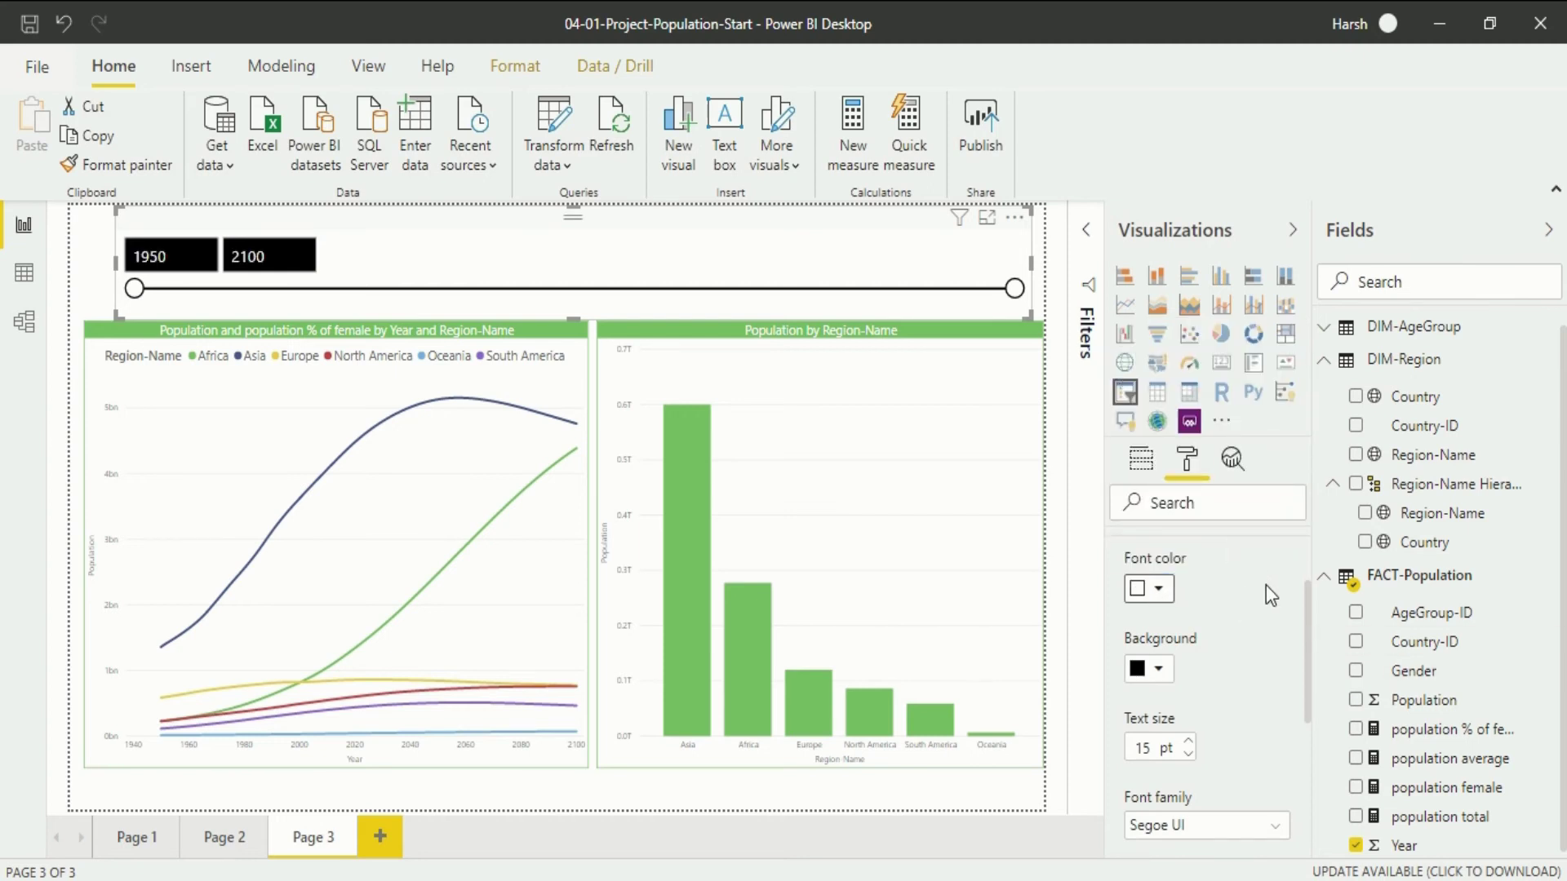
drag(1309, 643, 1326, 575)
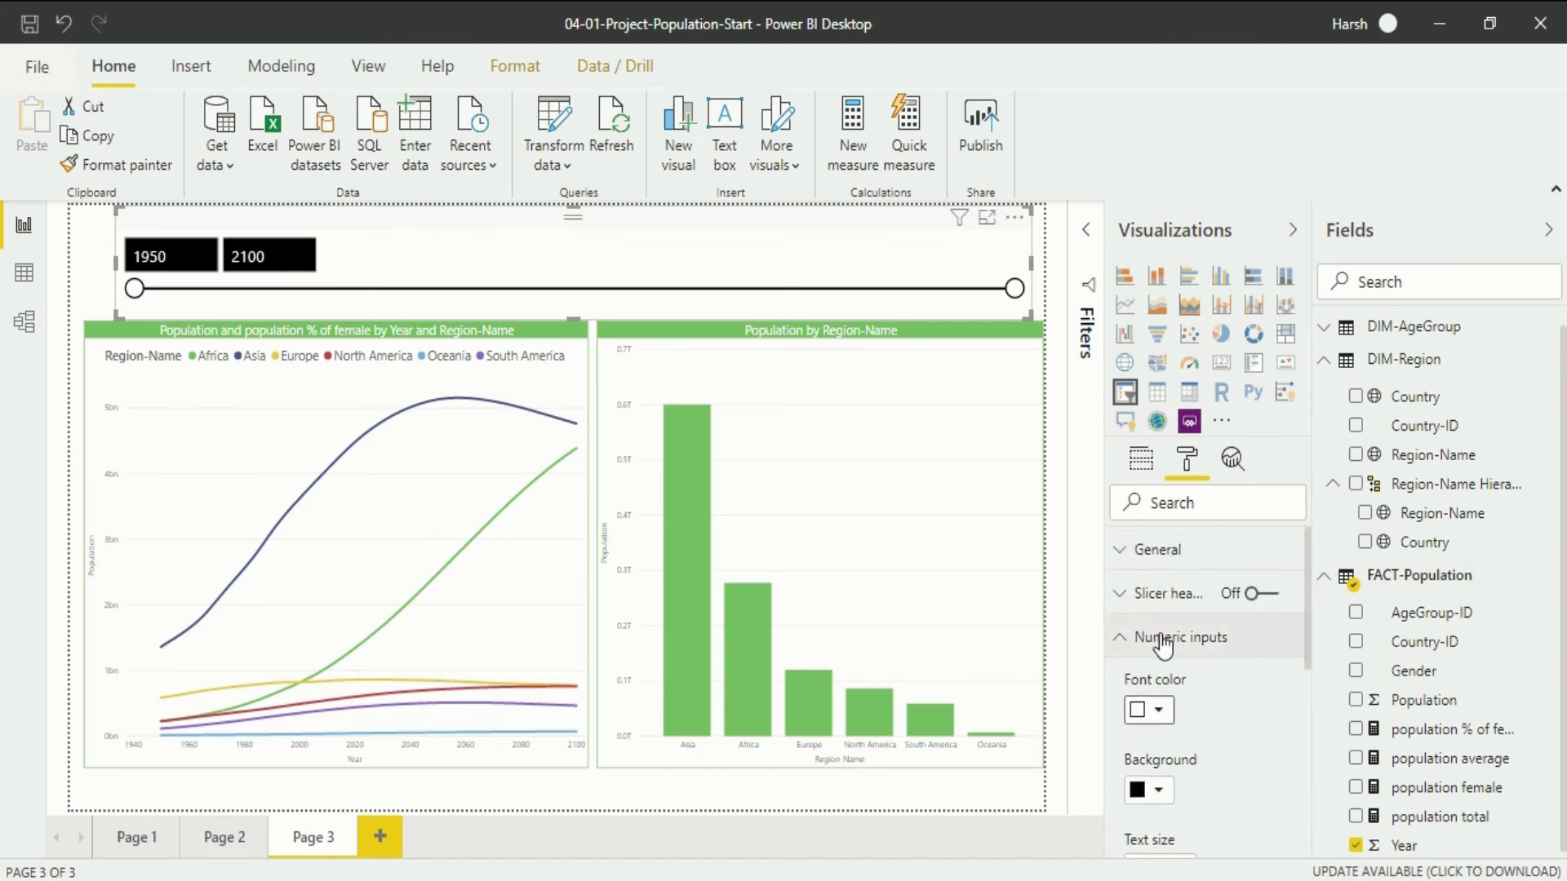
click(1122, 637)
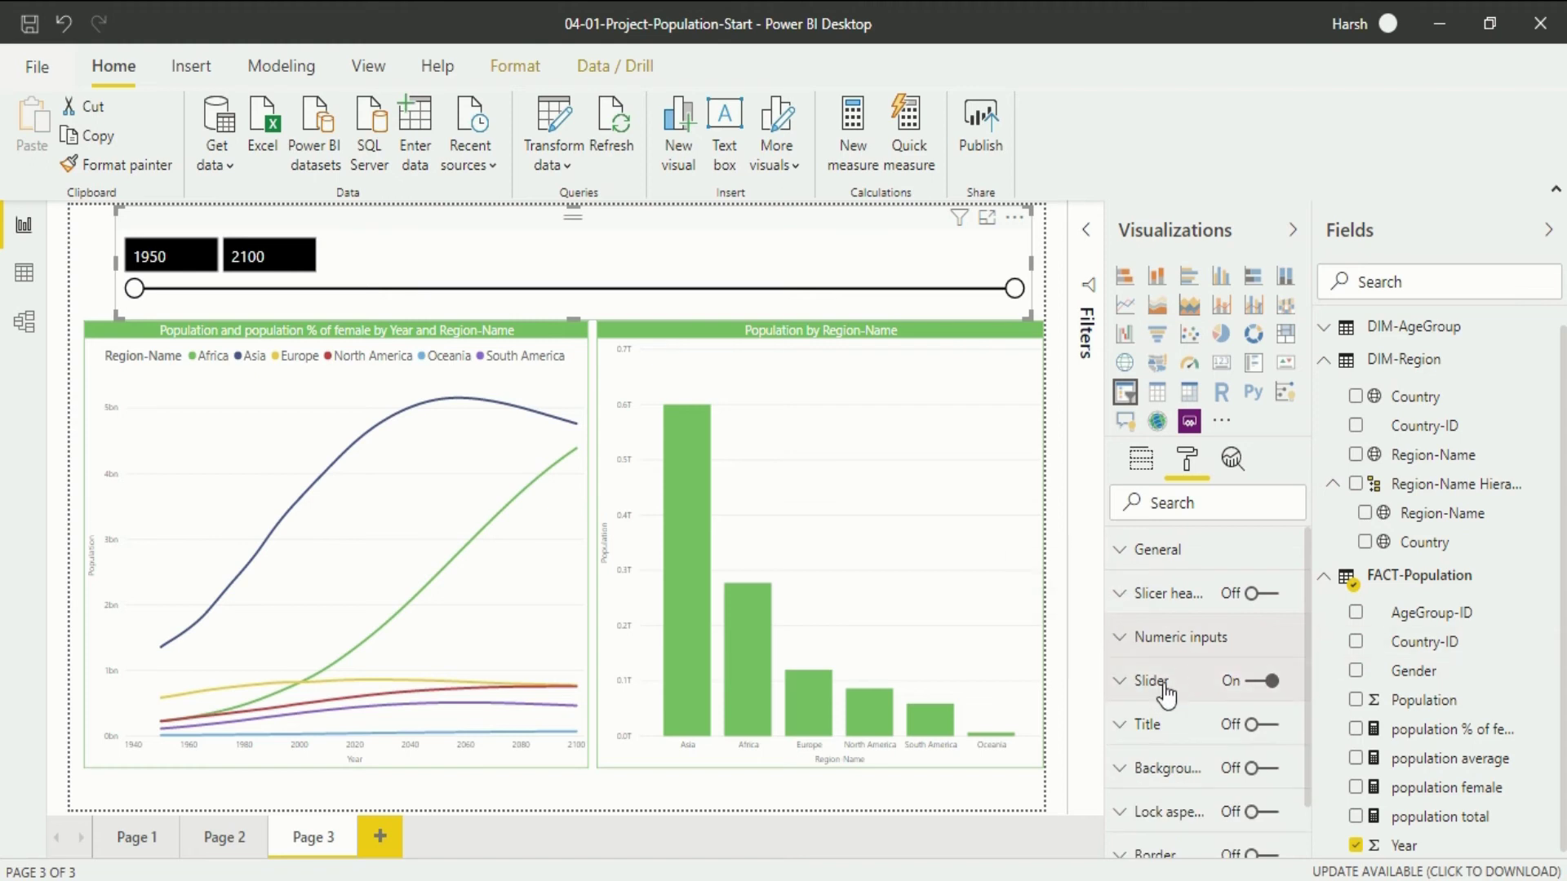
Step: Hide the slicer's slider bar and set the start year to 1970
click(1268, 691)
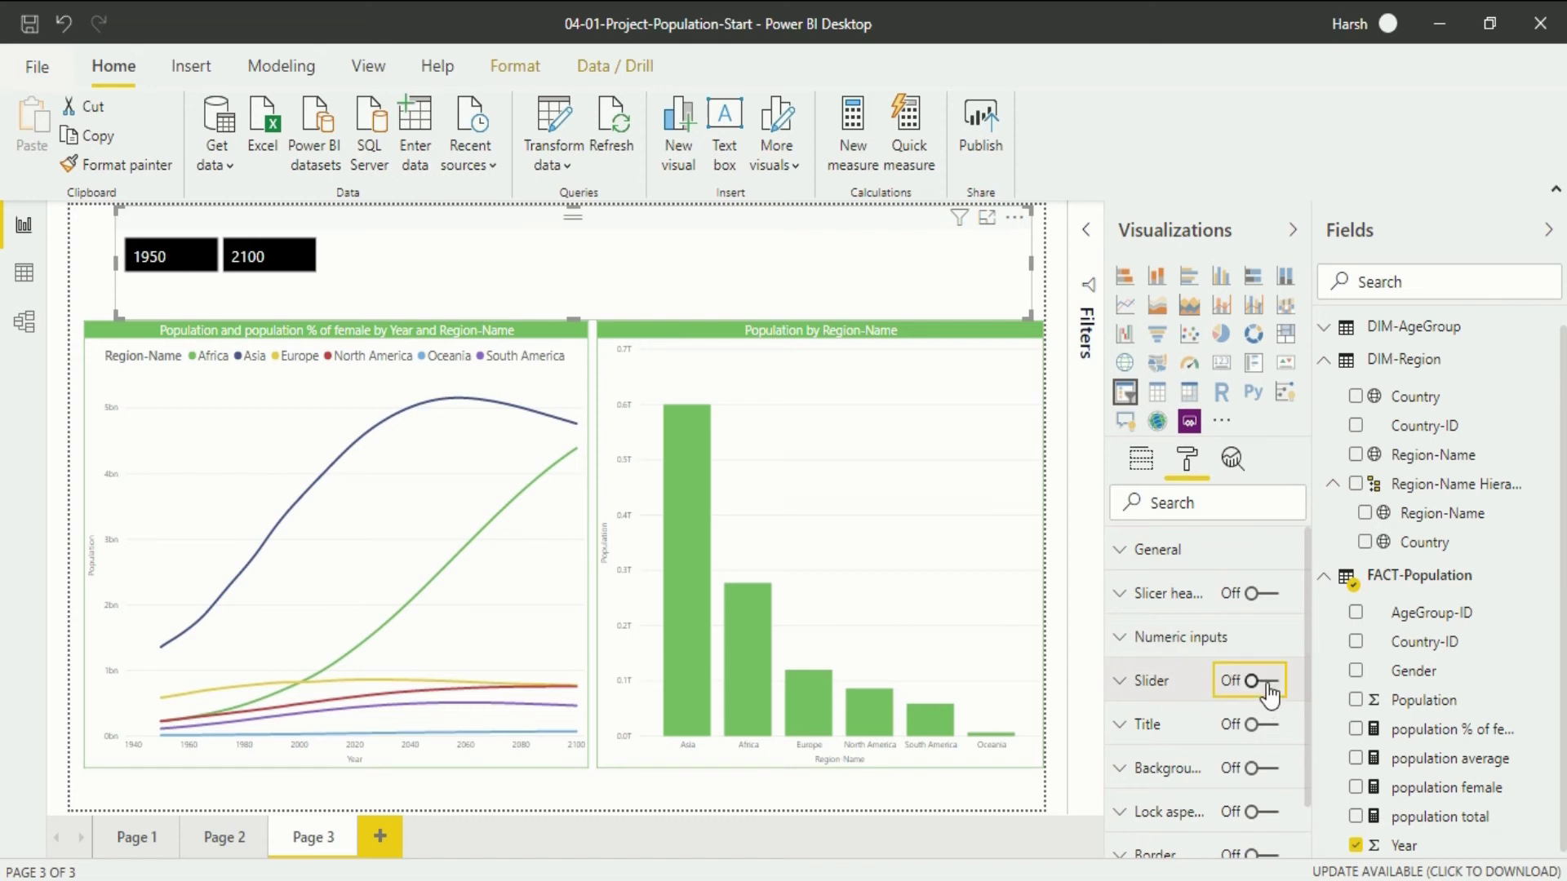
double_click(188, 247)
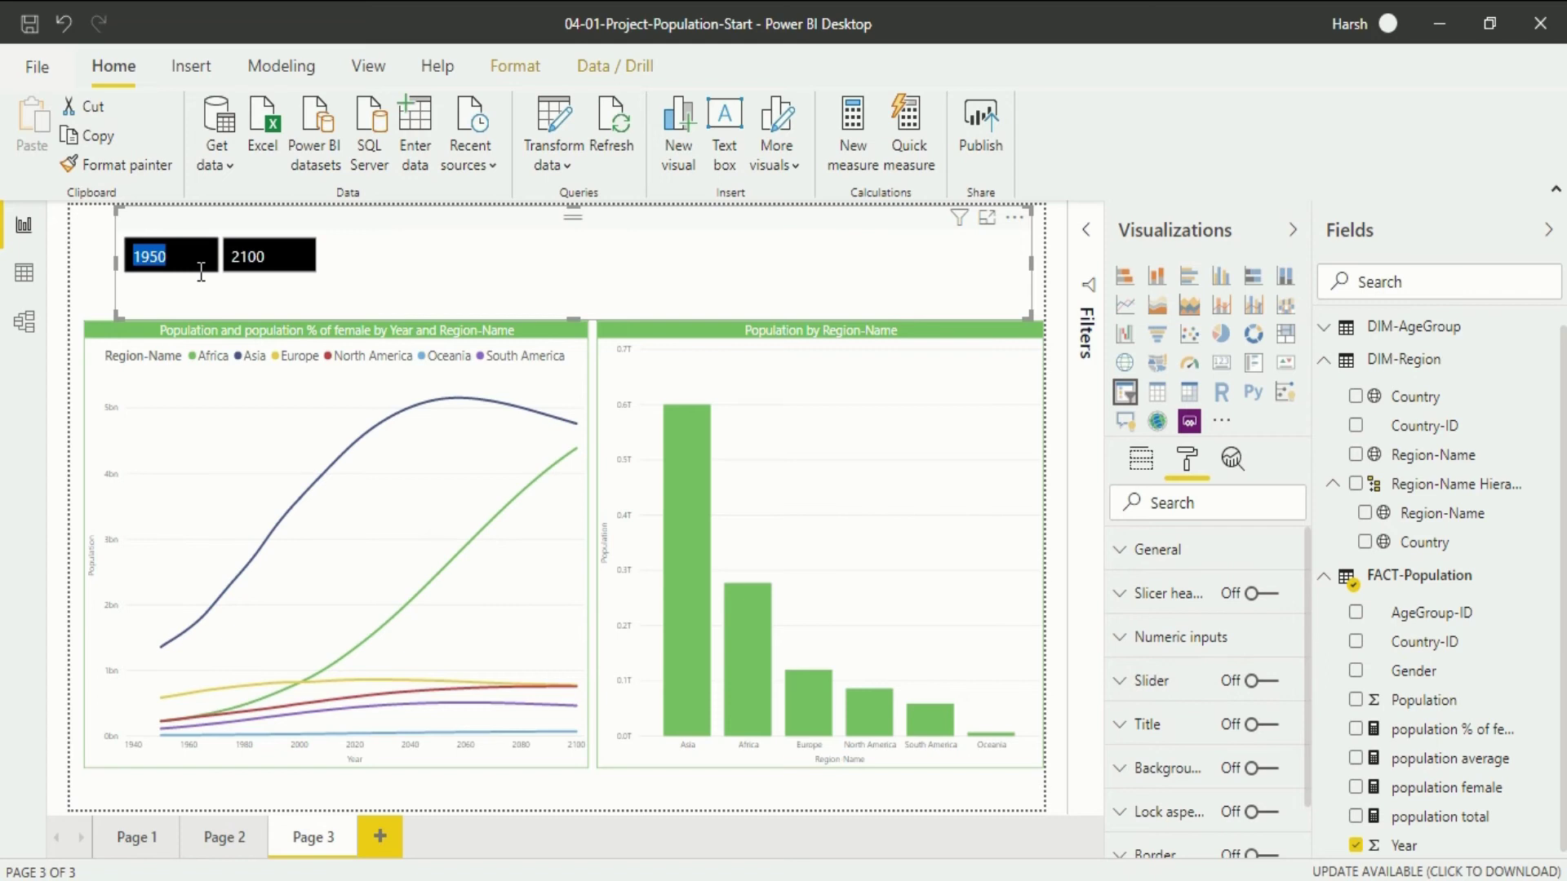
text(1970)
double_click(201, 272)
key(Return)
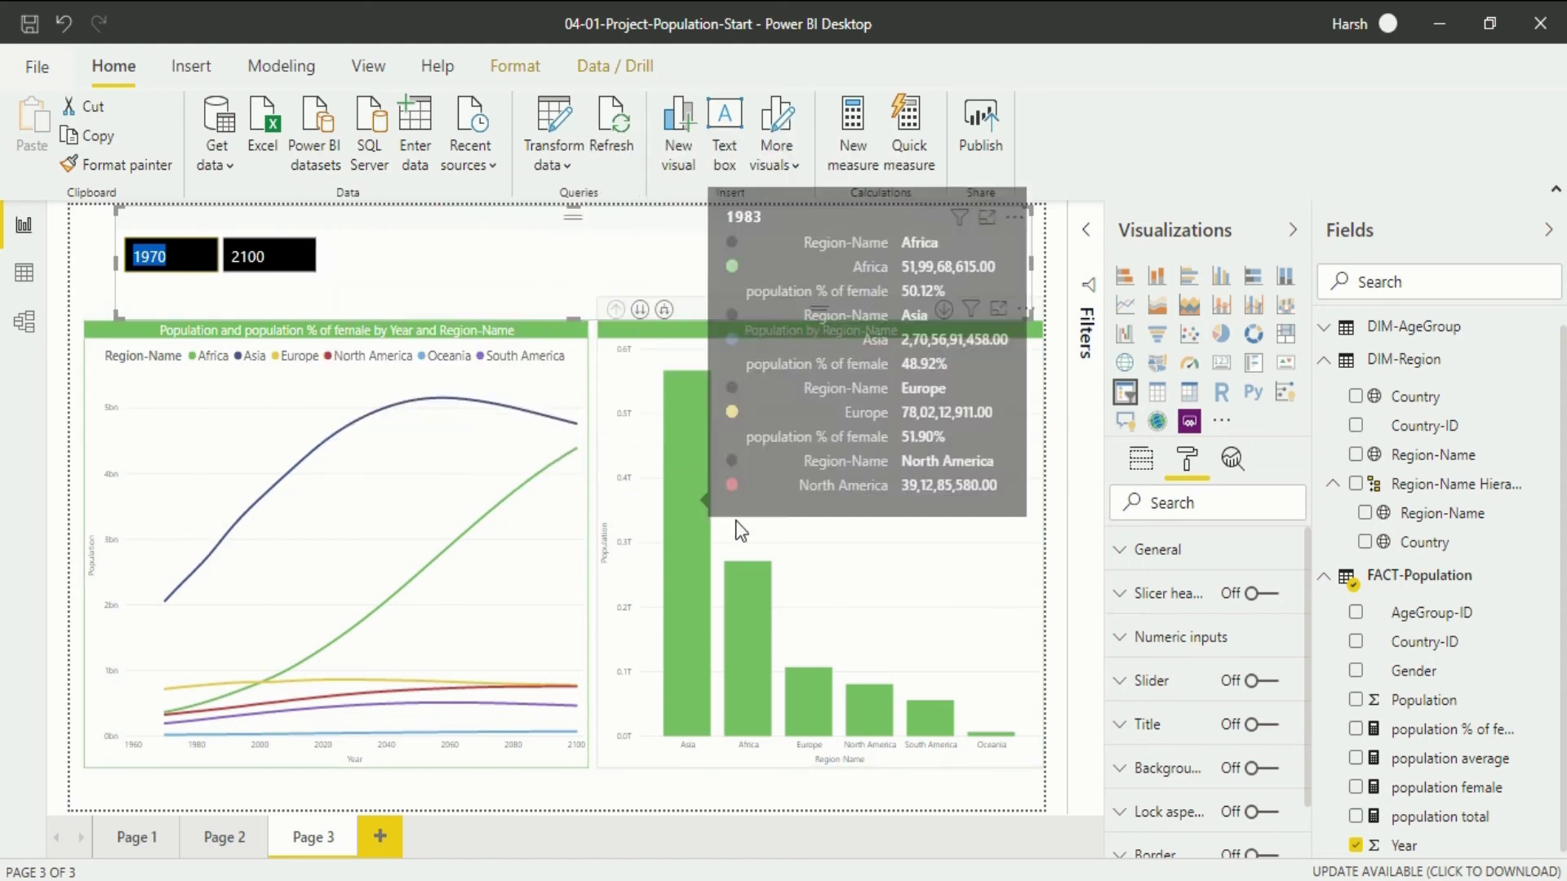
Step: Change the Year slicer's end year from 2100 to 1980
click(283, 260)
text(1980)
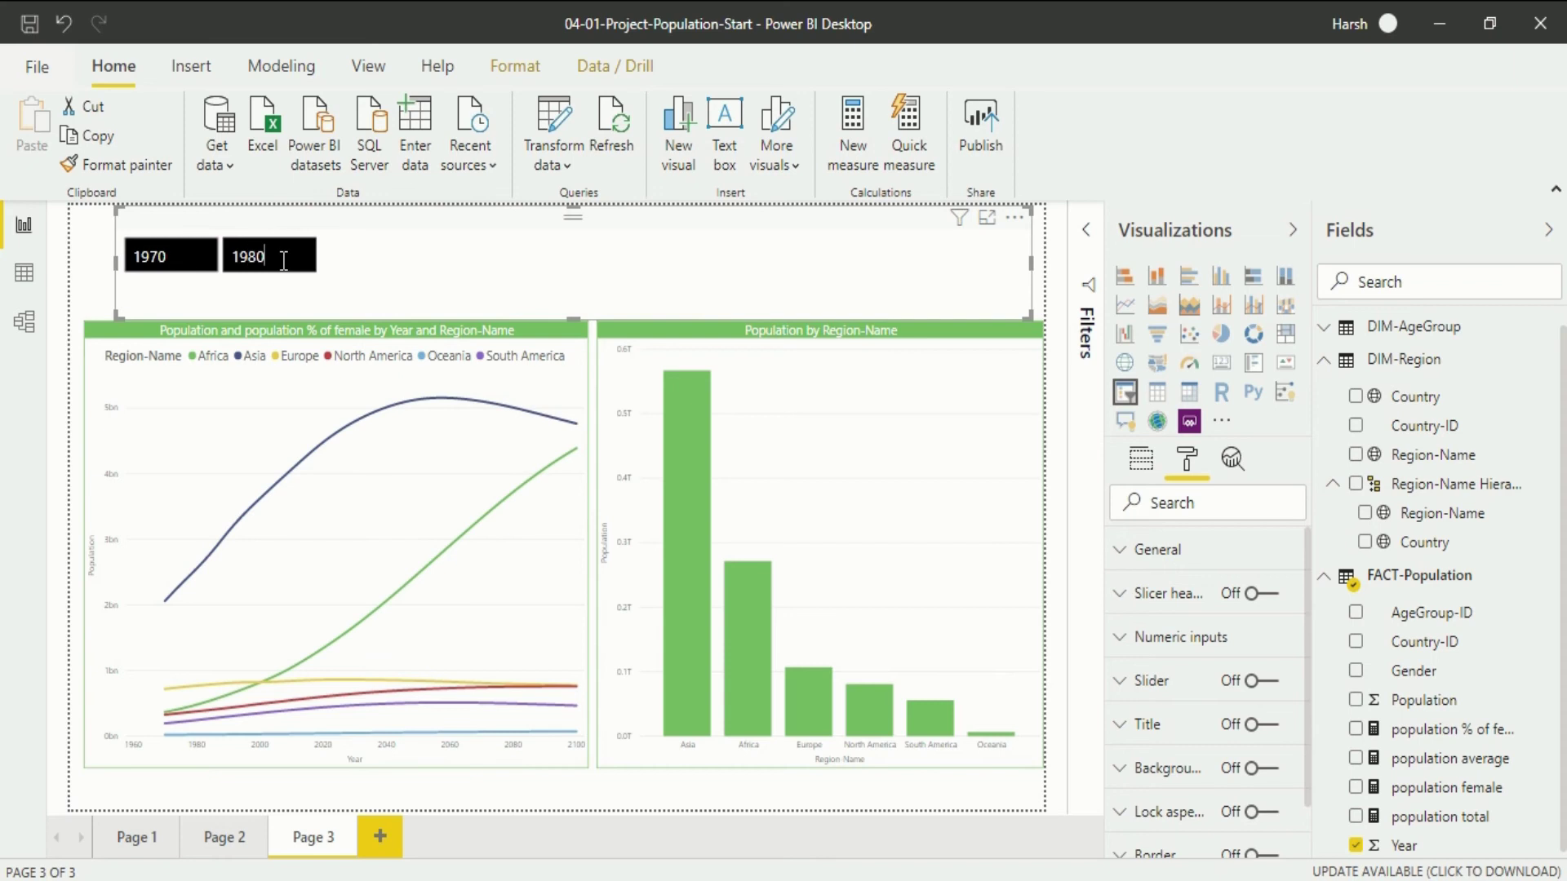
key(Return)
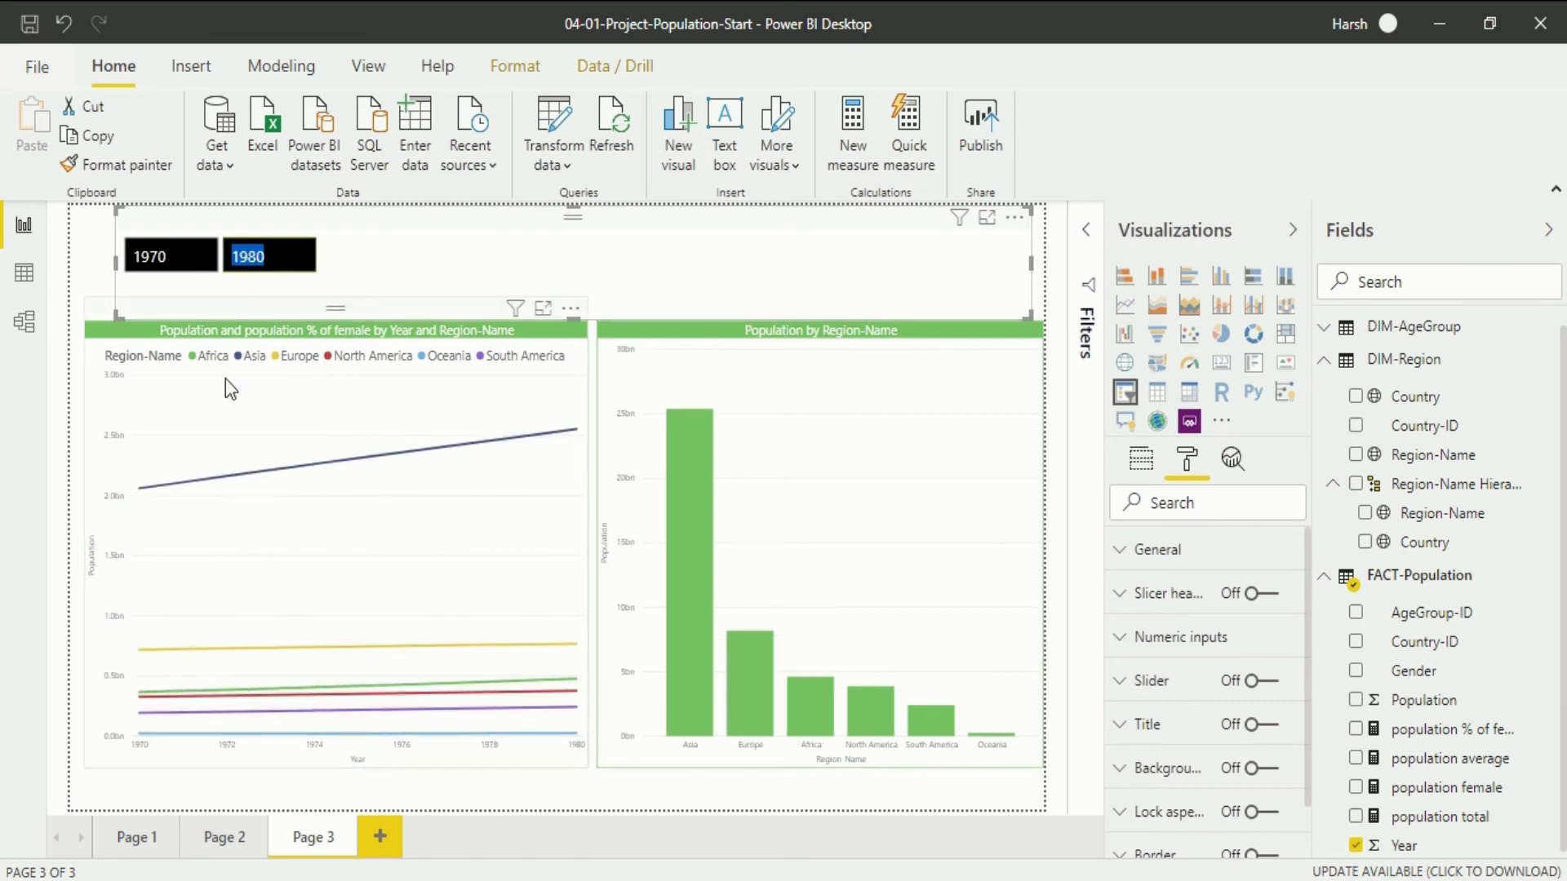
Step: Turn the slider back on, test year ranges by dragging, and finish at 1950–2100
click(1260, 685)
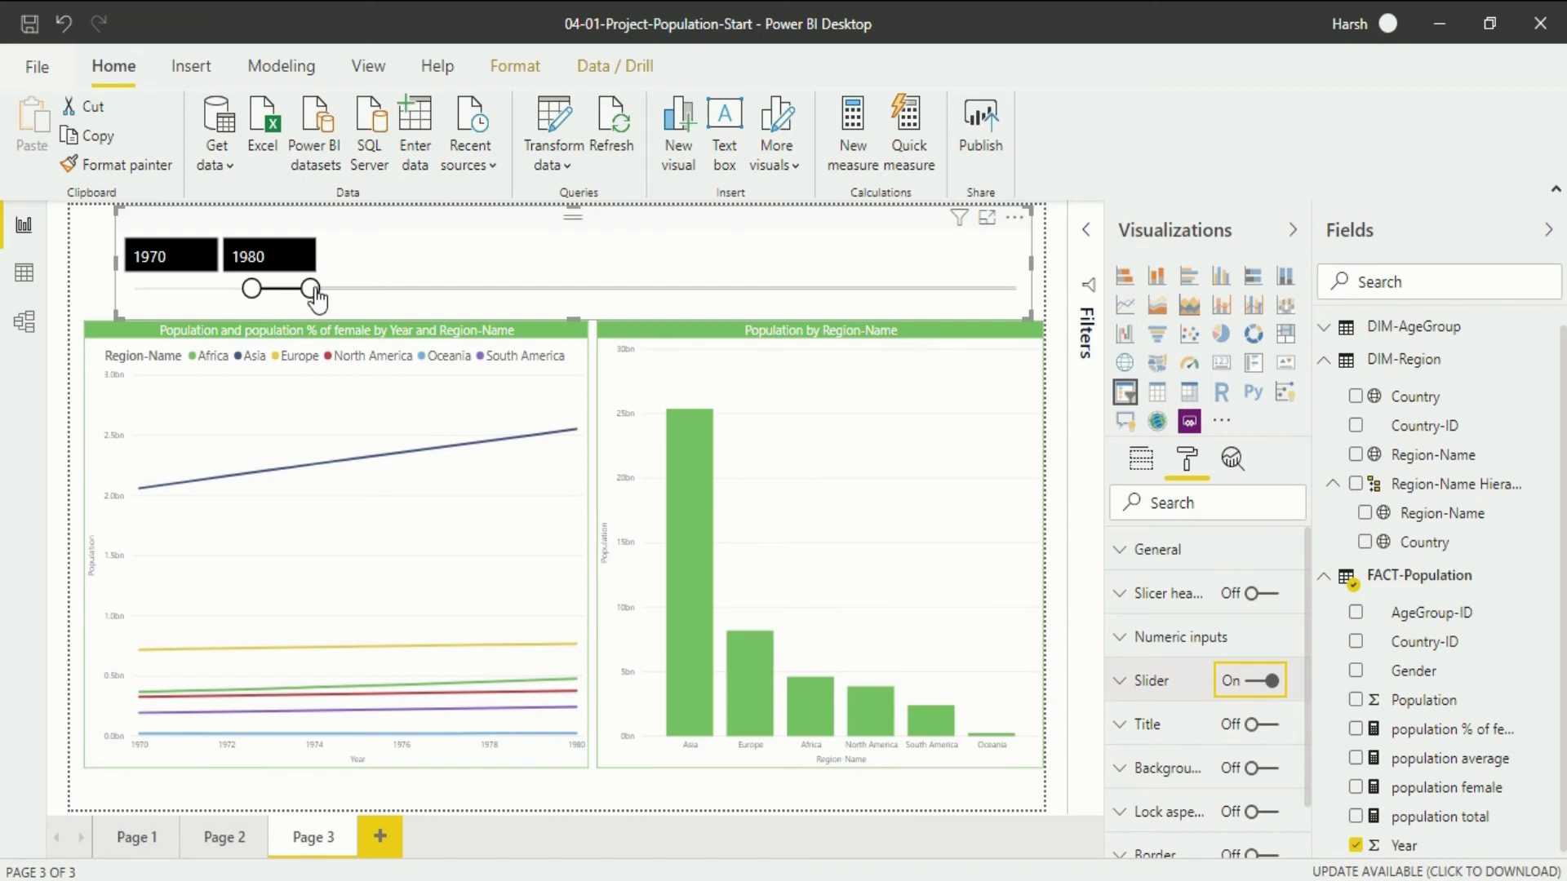
drag(316, 300, 1040, 297)
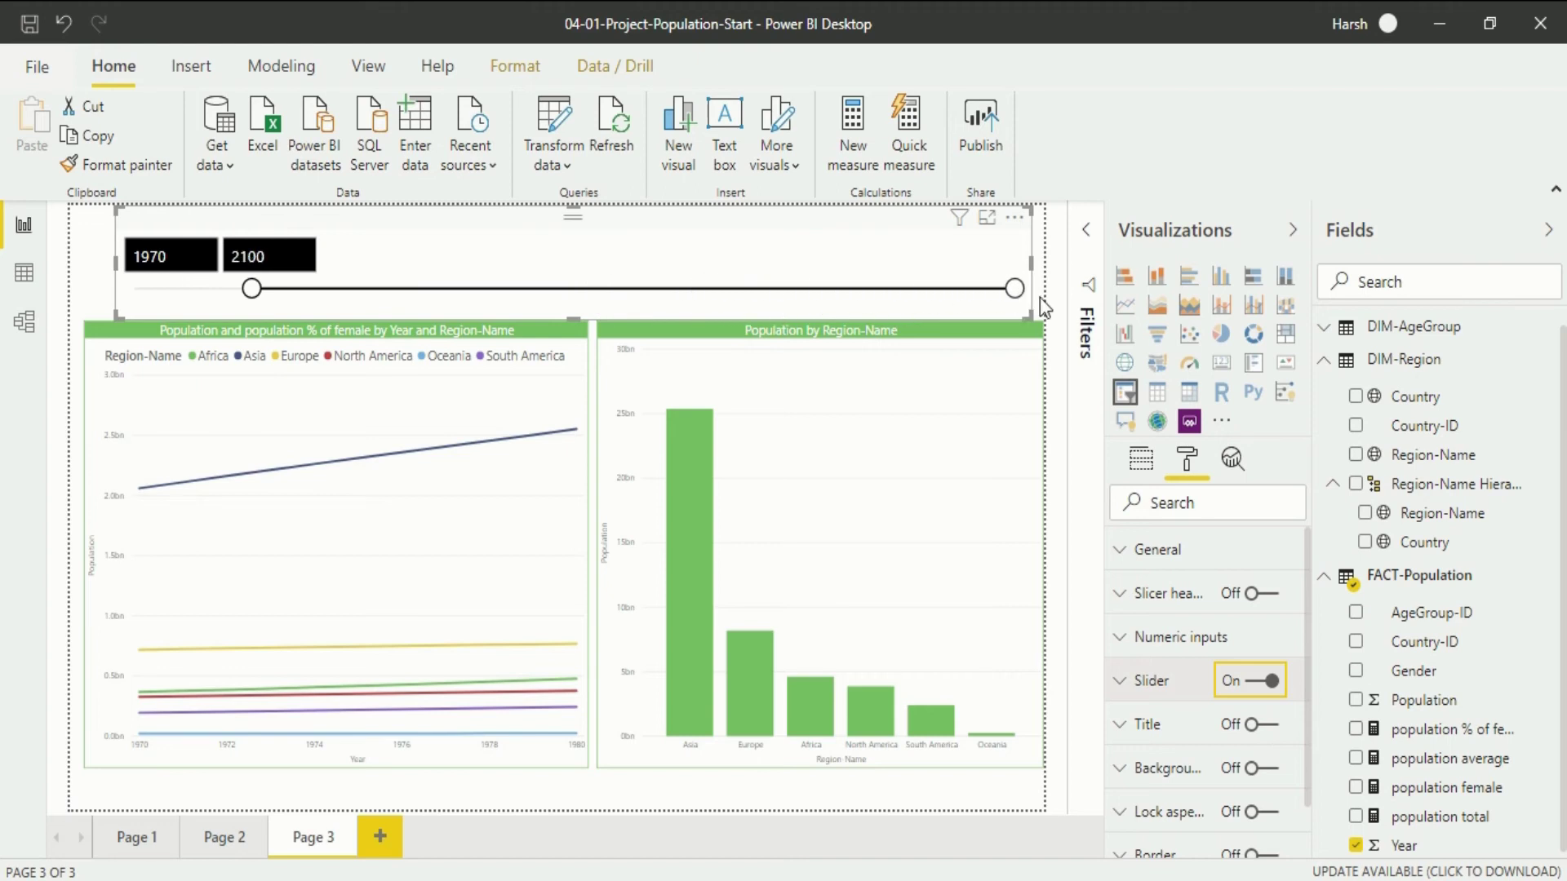
click(1040, 300)
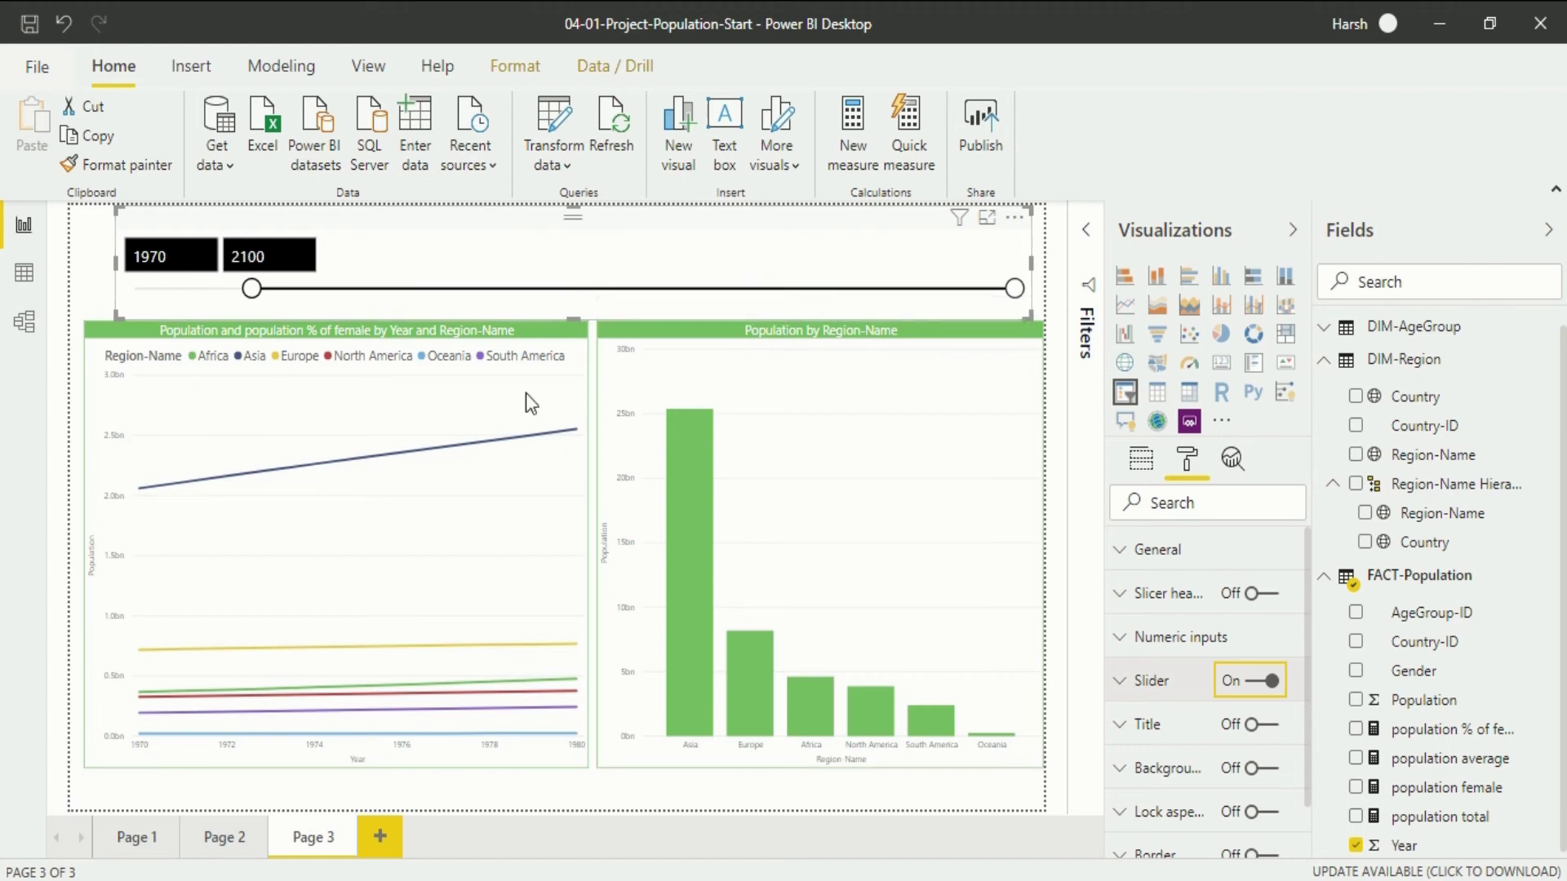
click(252, 290)
drag(253, 294, 150, 290)
drag(183, 307, 1006, 323)
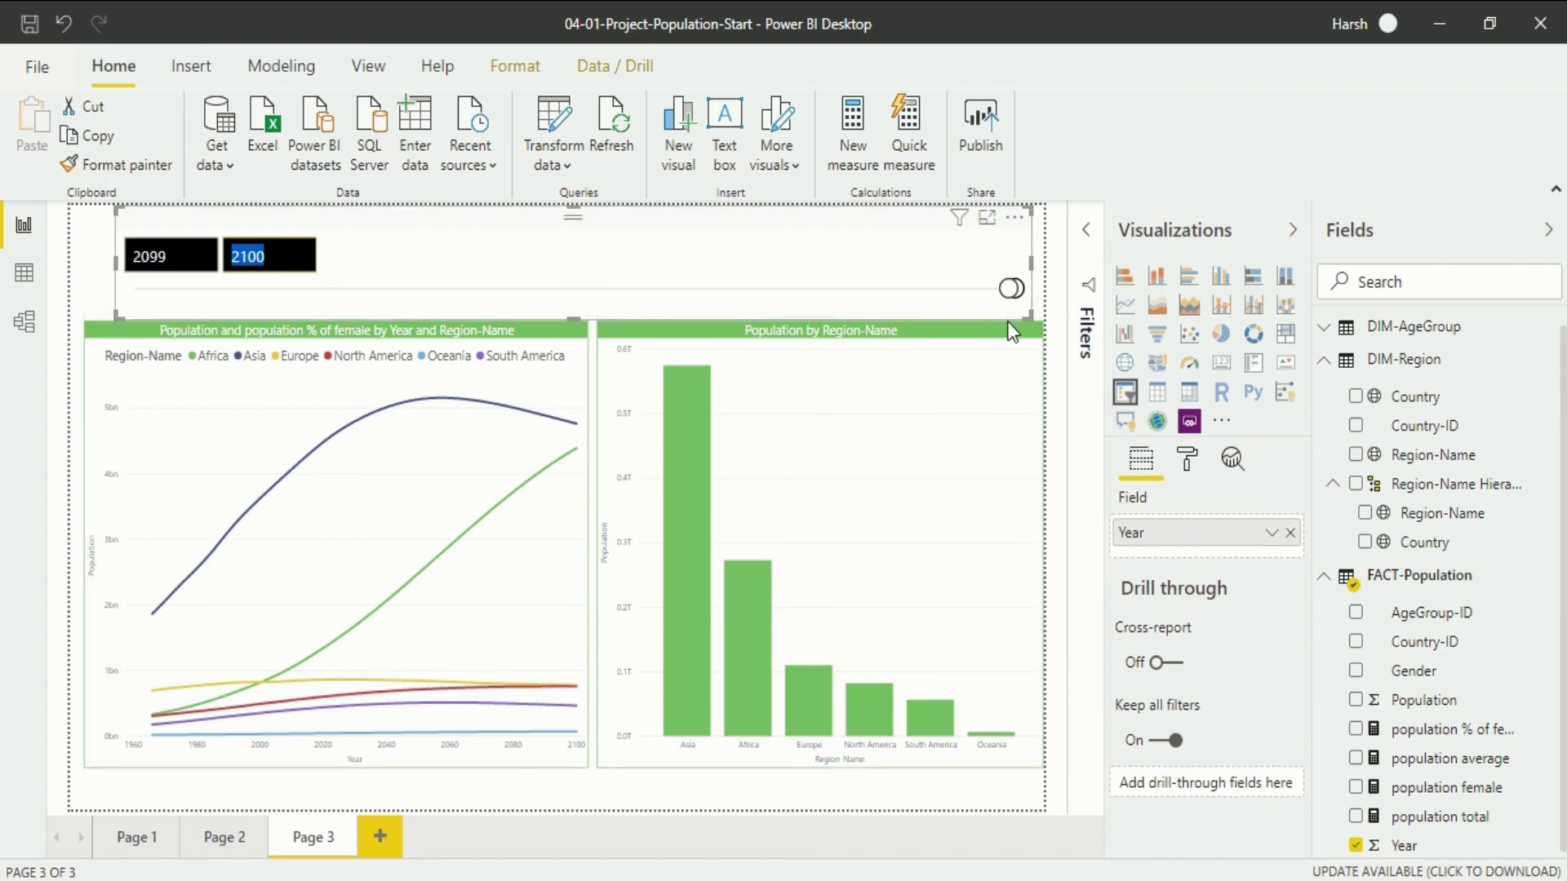
click(1006, 323)
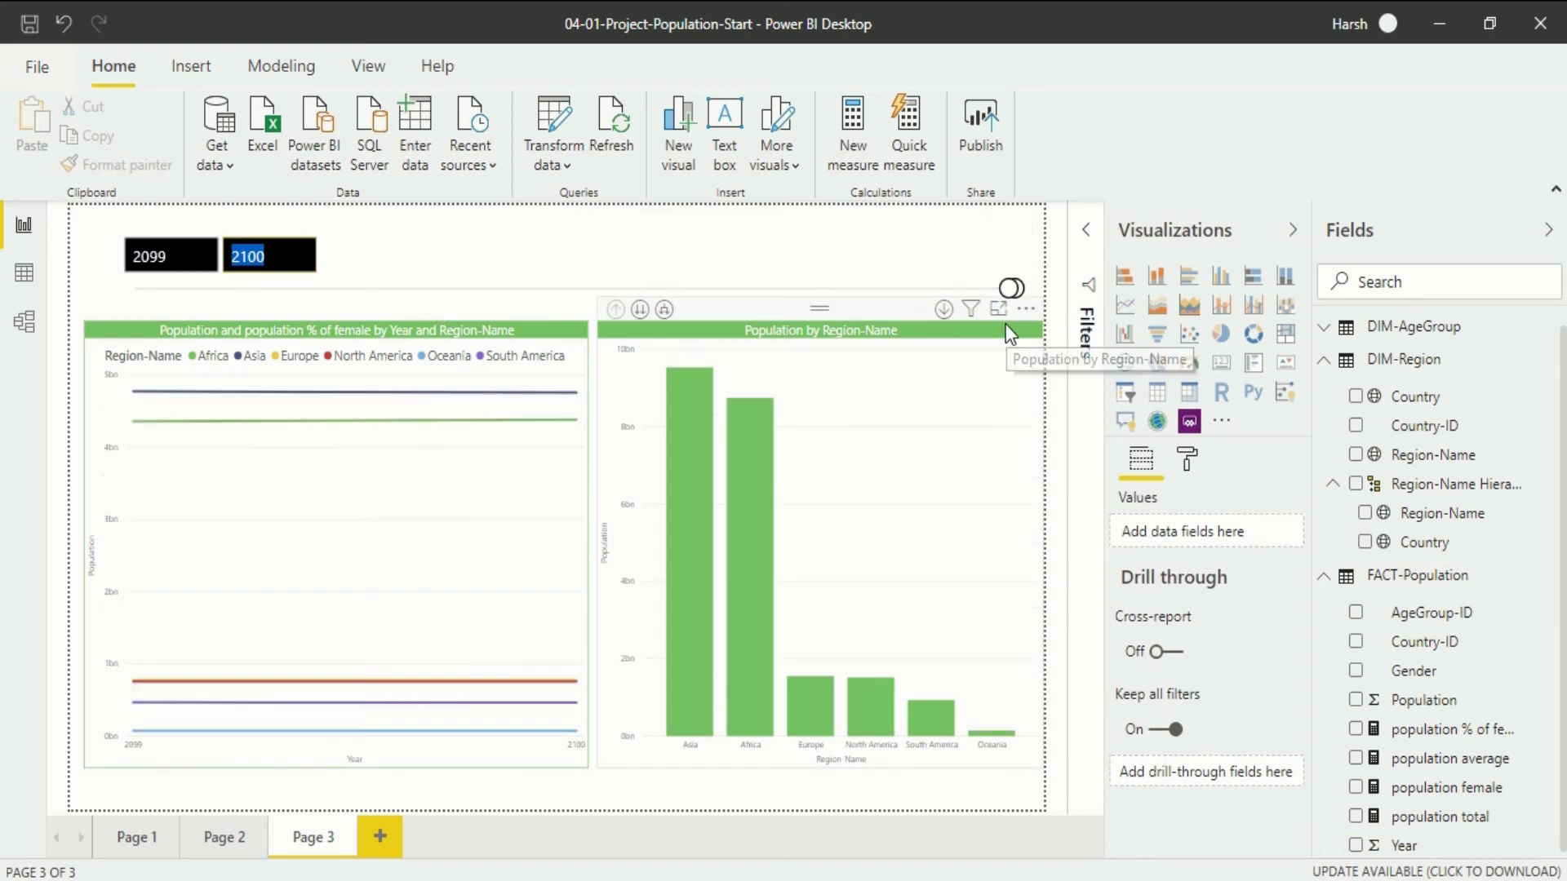
drag(1010, 288, 134, 289)
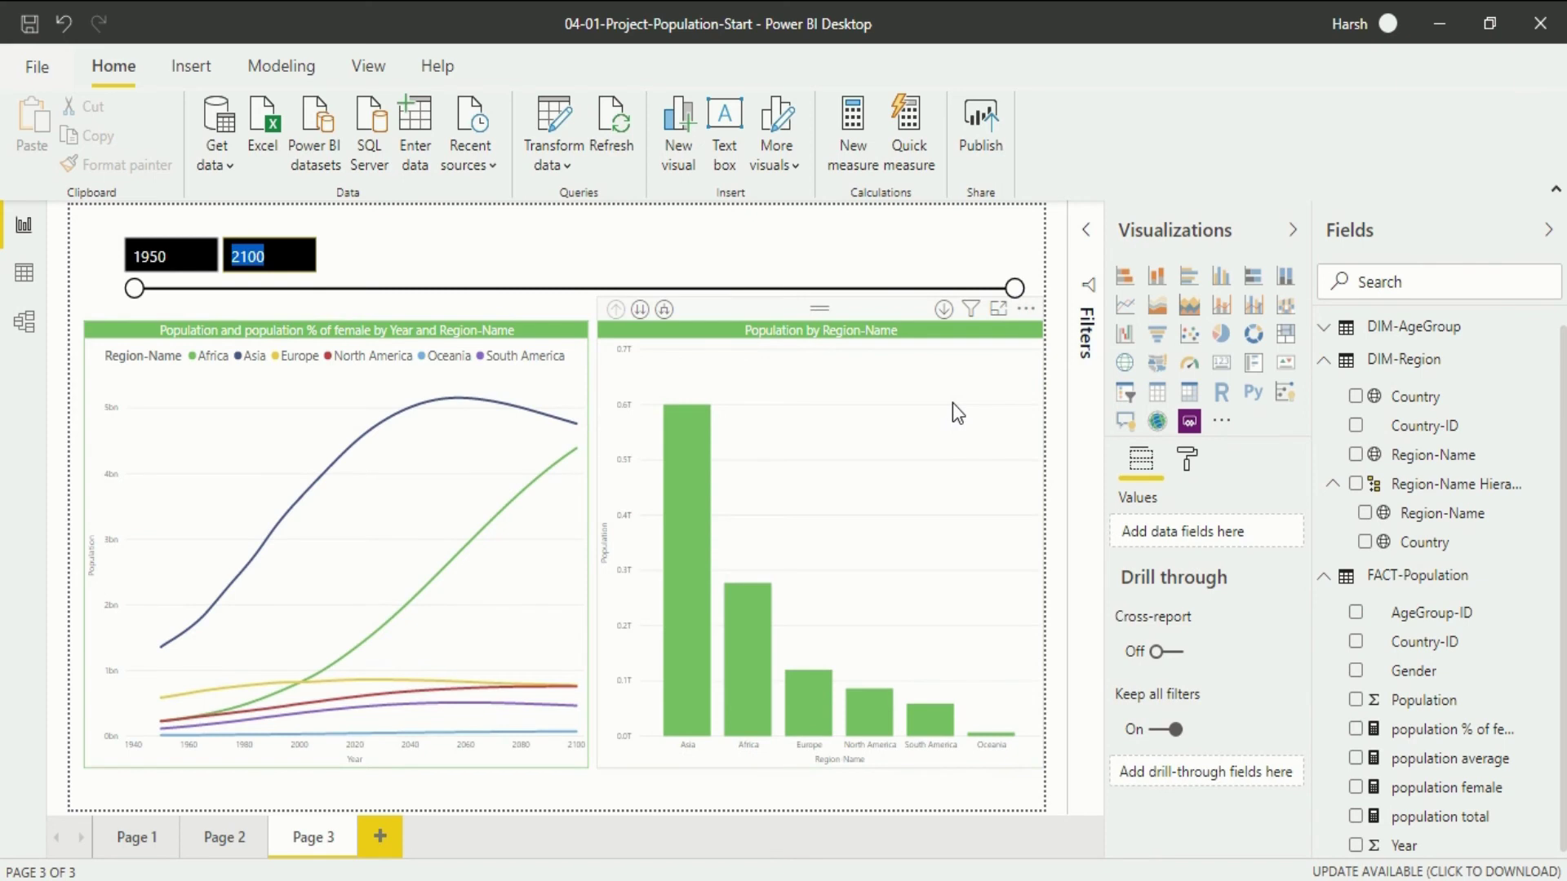
Step: Color the Year slicer's slider line red, leaving the slicer title off
click(1195, 459)
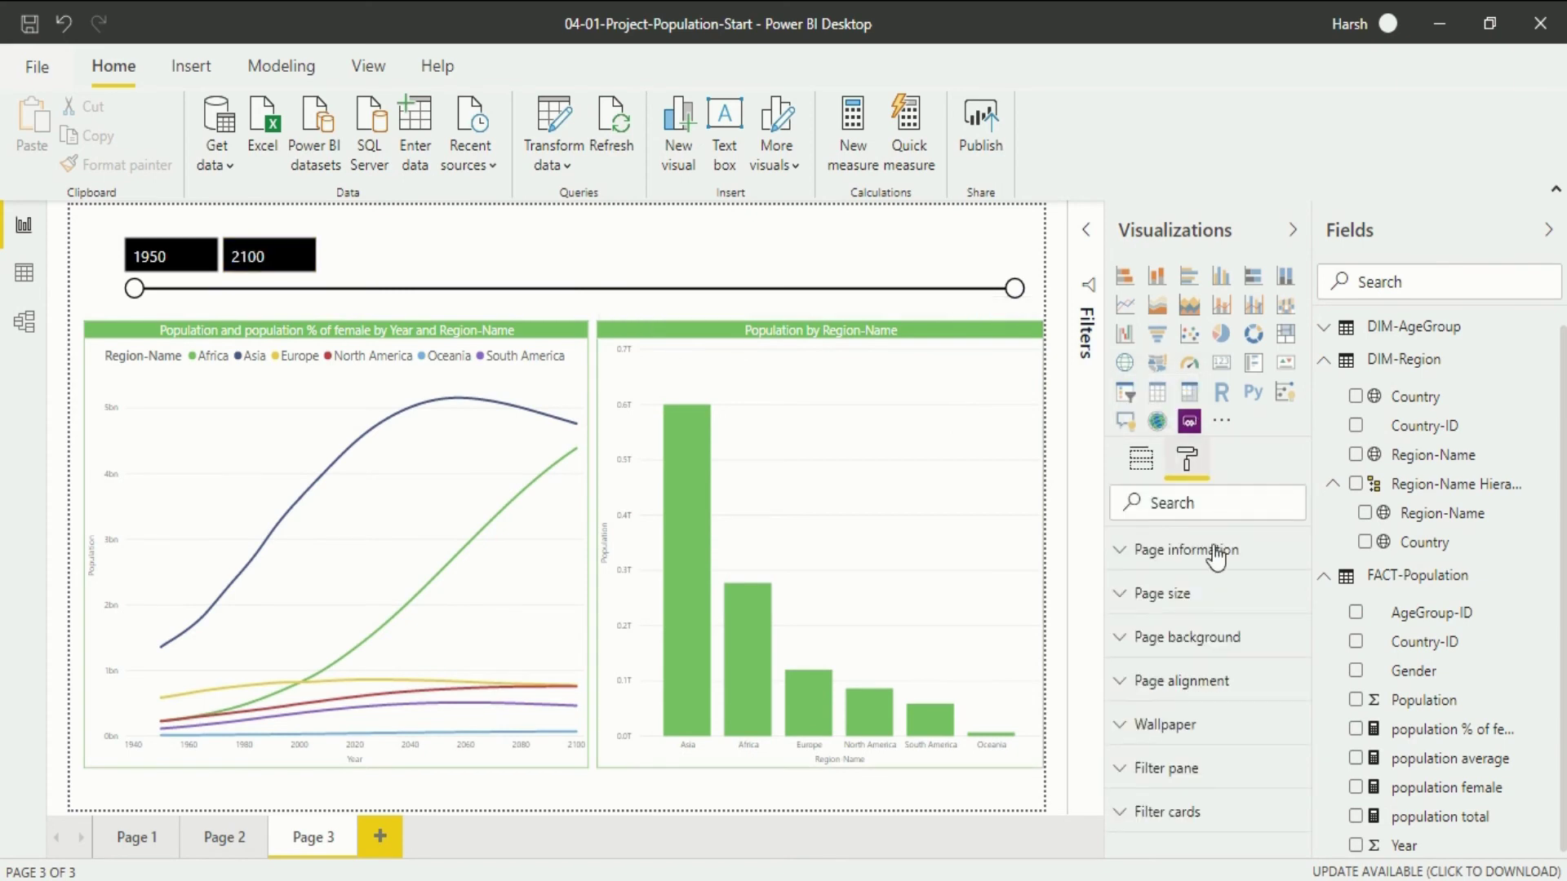
click(595, 270)
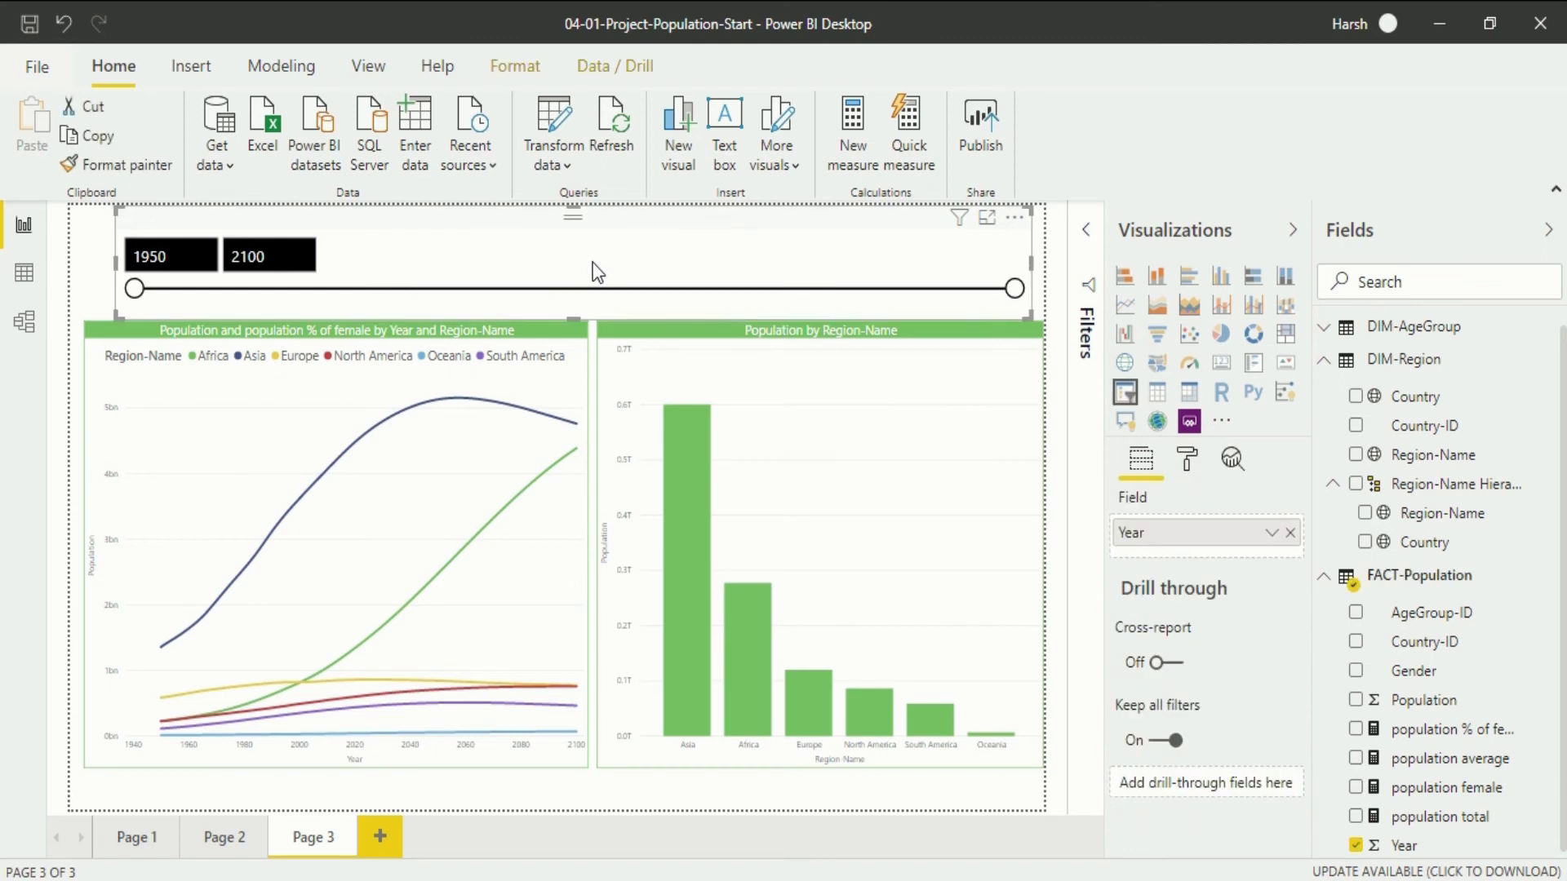
click(1196, 458)
scroll(1305, 628, down, 1)
click(1151, 644)
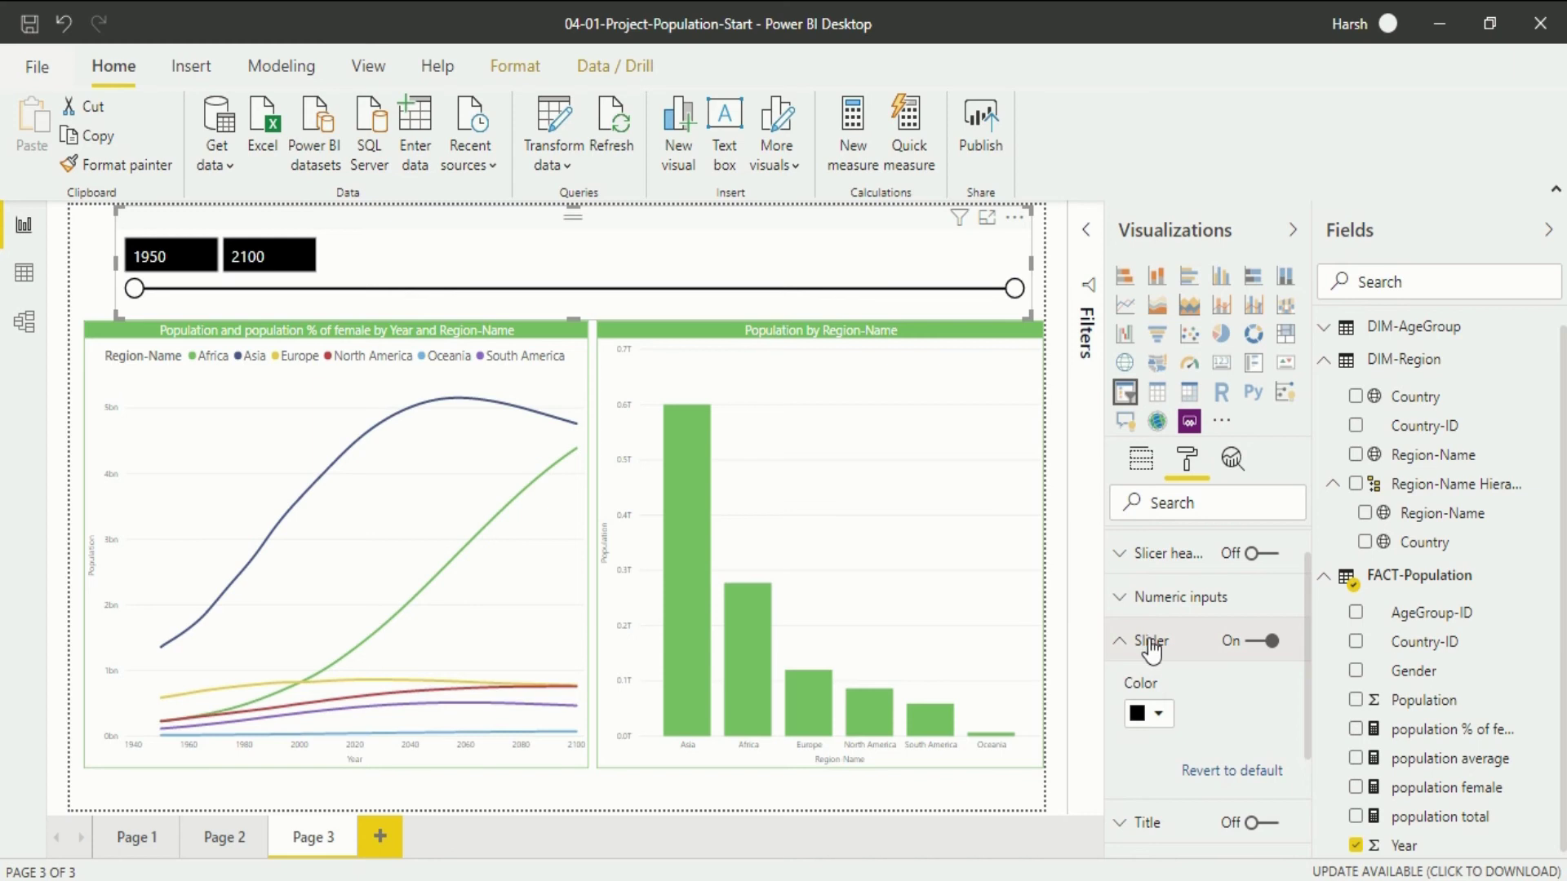
click(1159, 715)
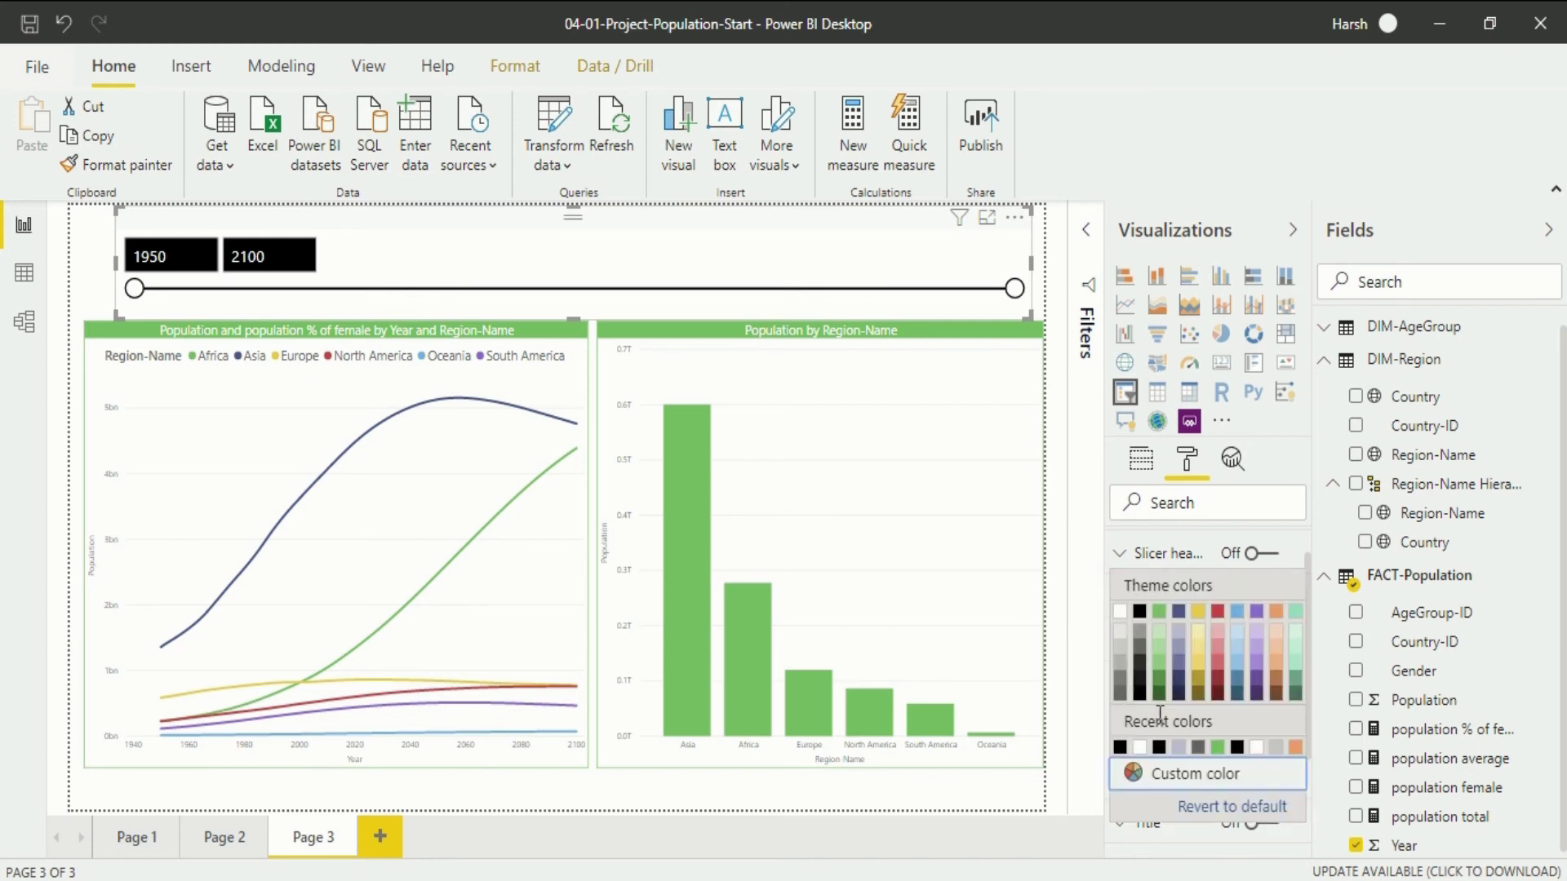
click(1219, 616)
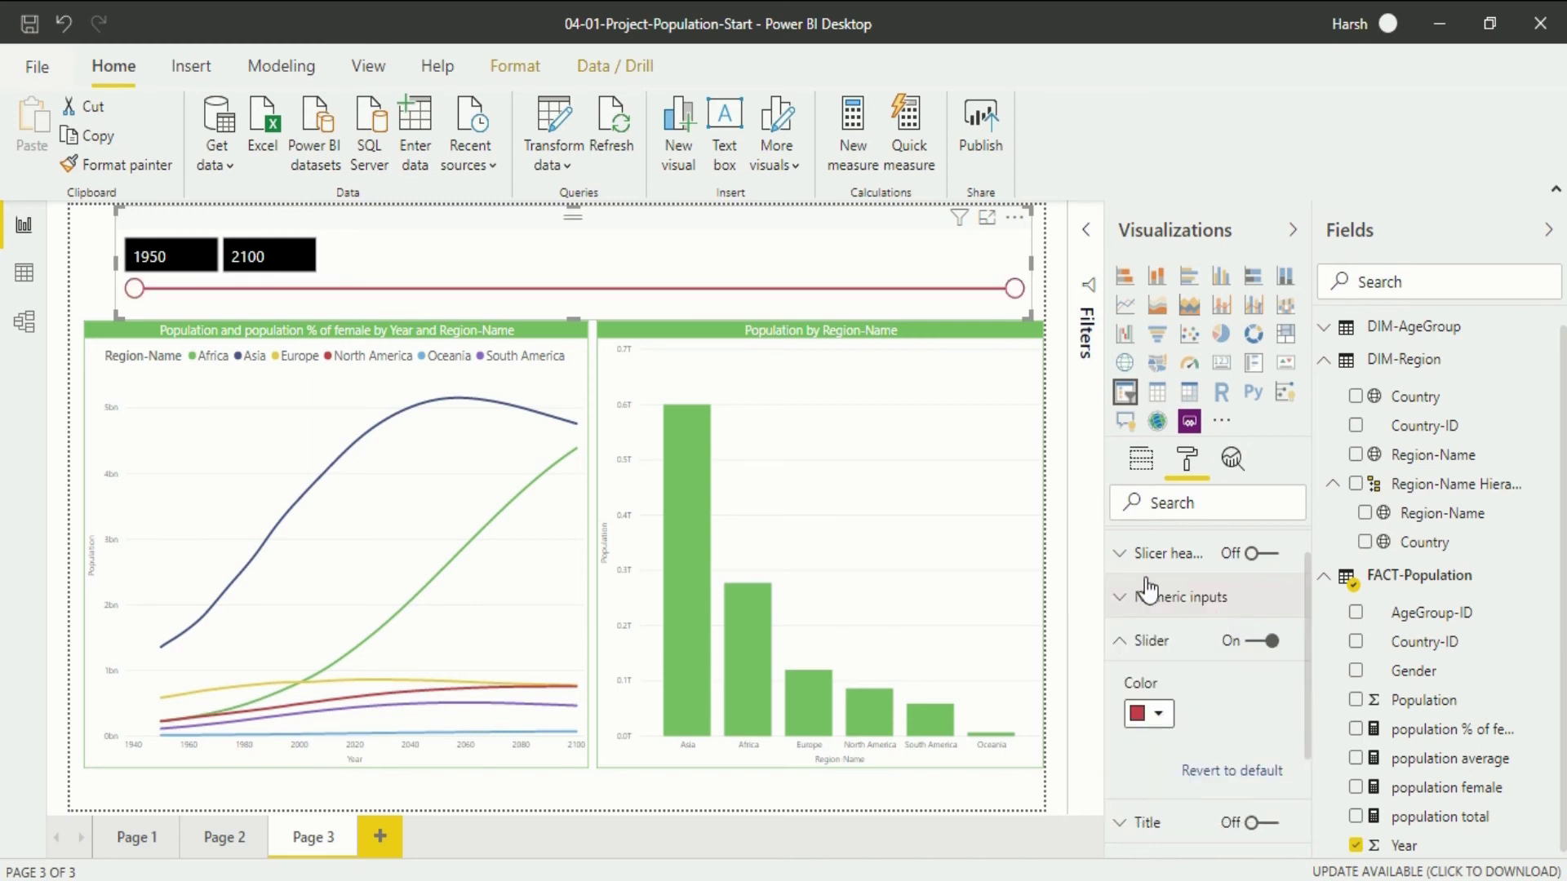
click(1131, 640)
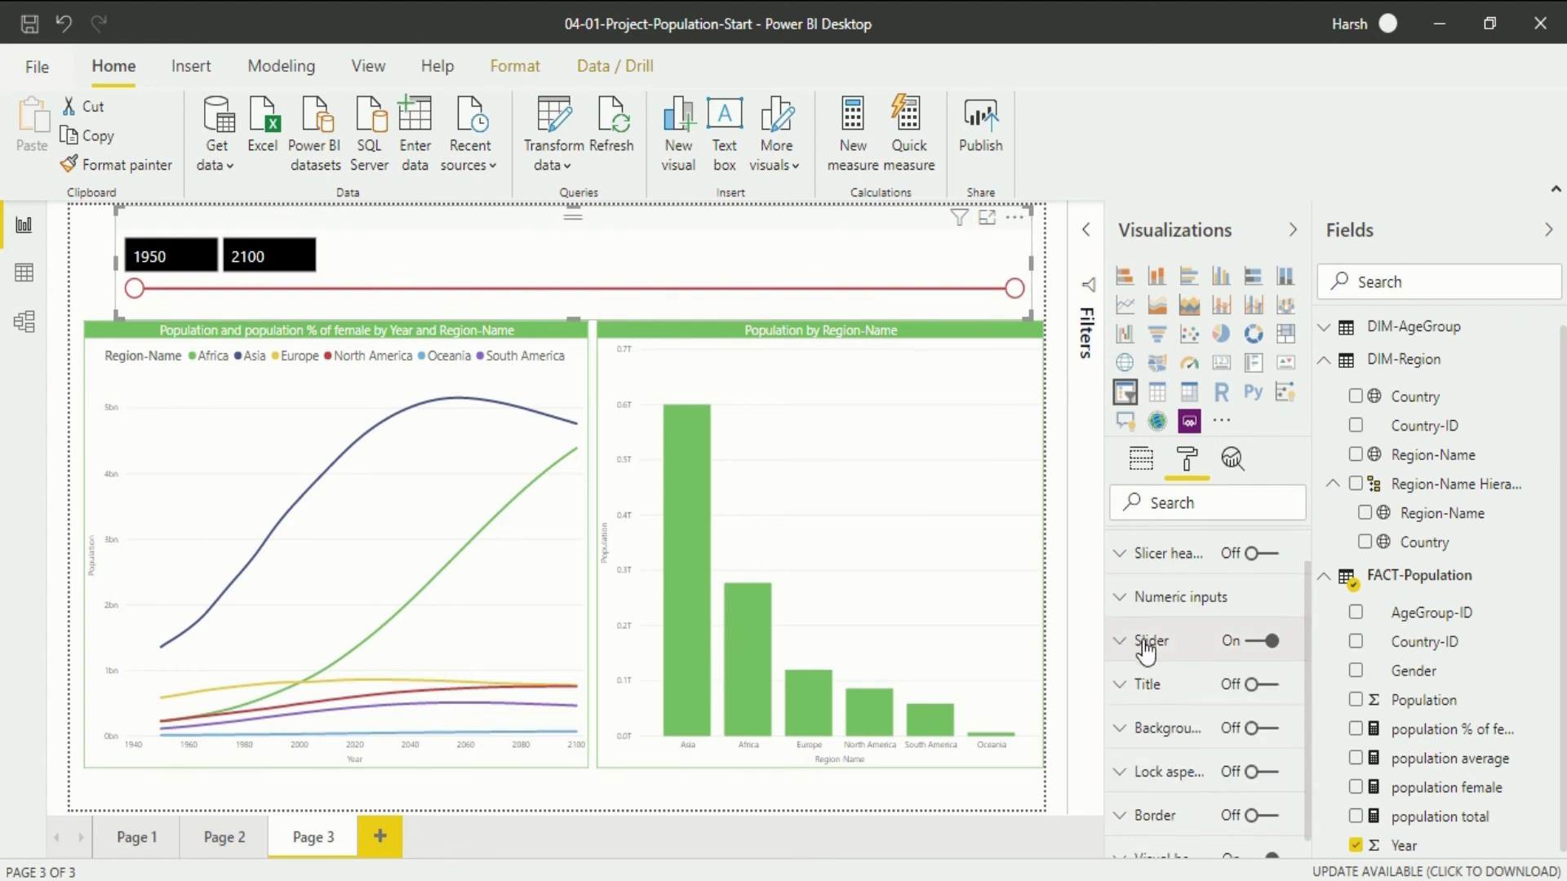
click(1255, 688)
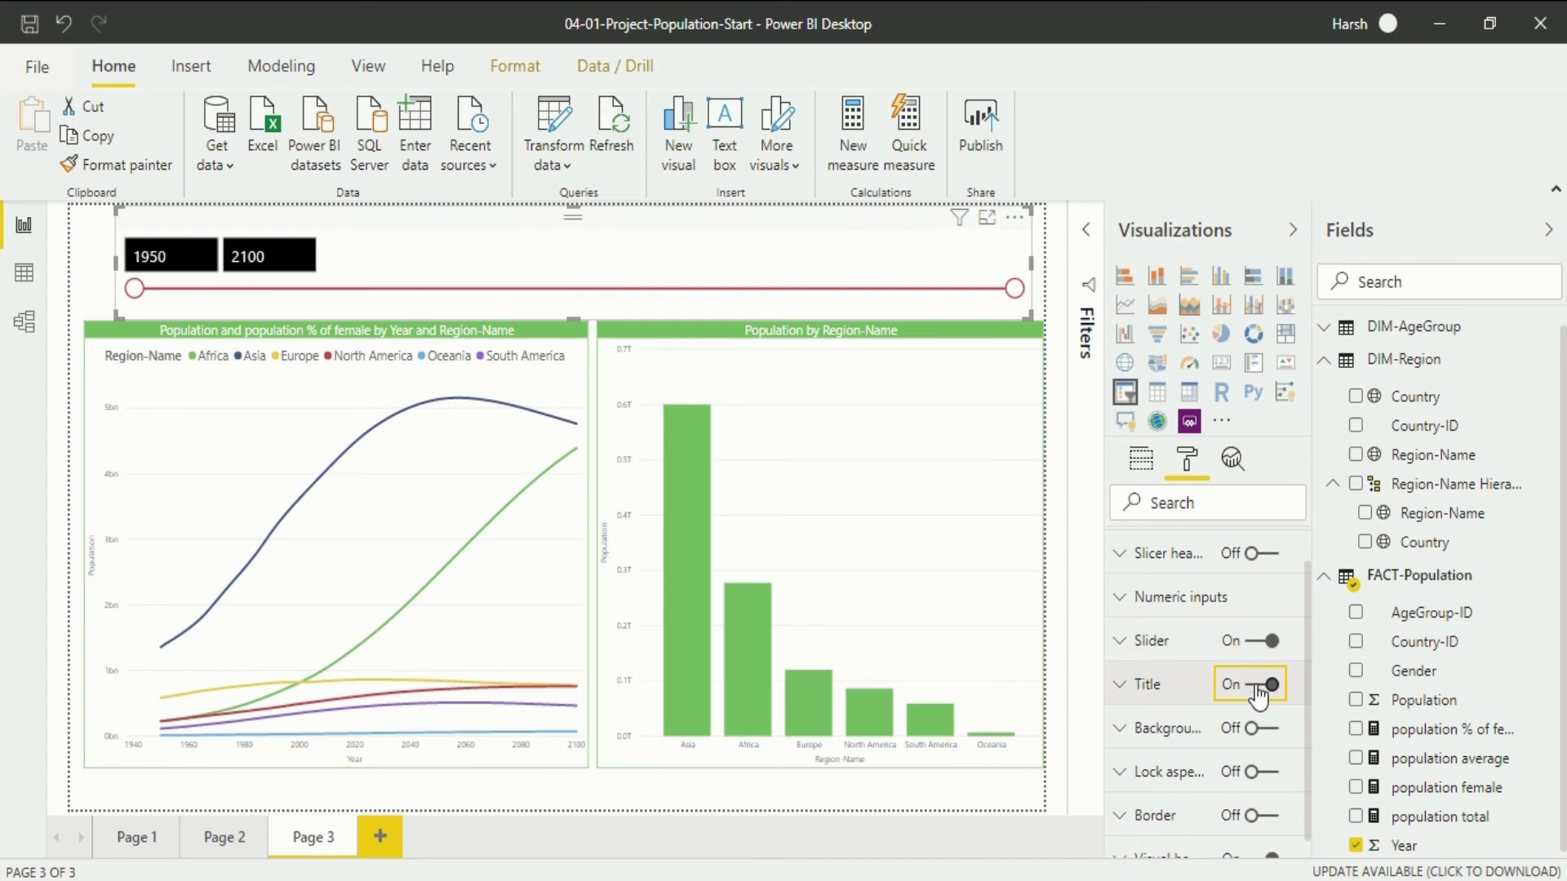
click(1257, 689)
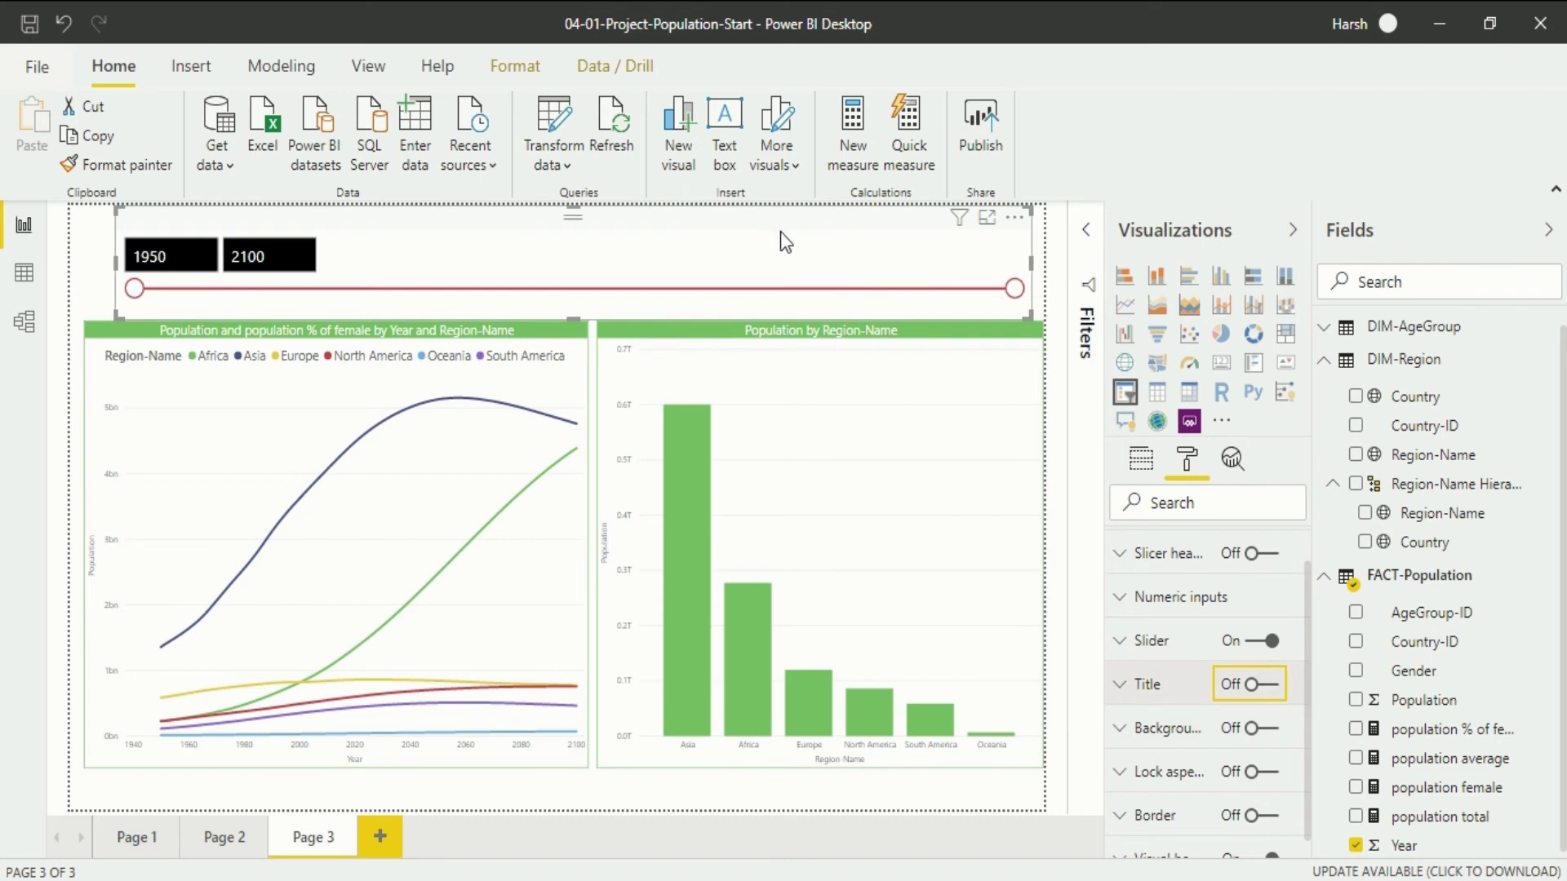
Step: Give the Year slicer a grey background at 80 % transparency
click(1270, 734)
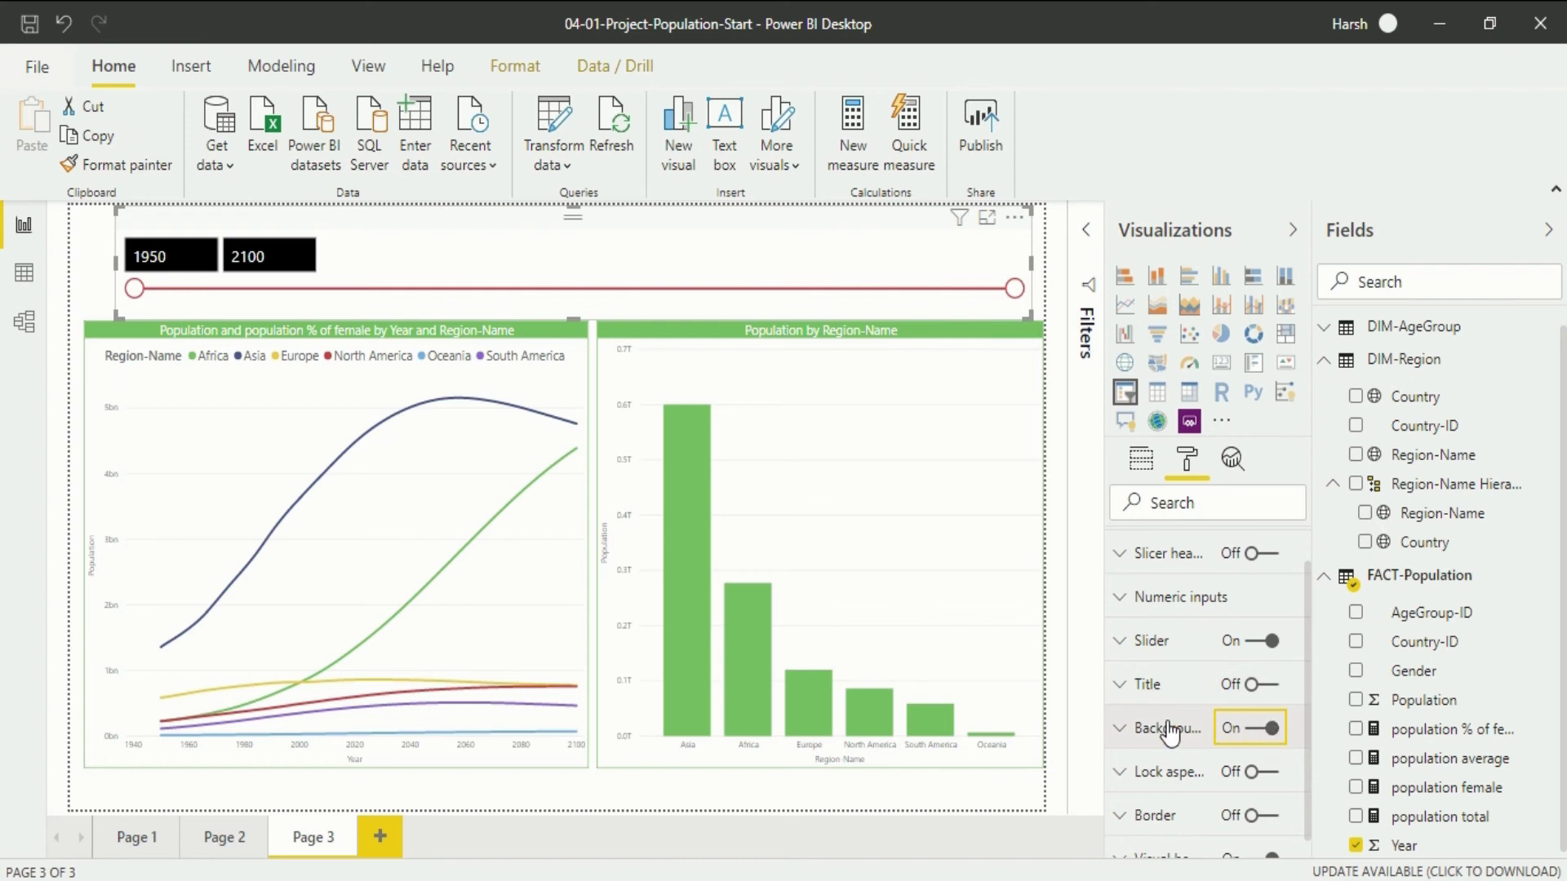
click(1120, 729)
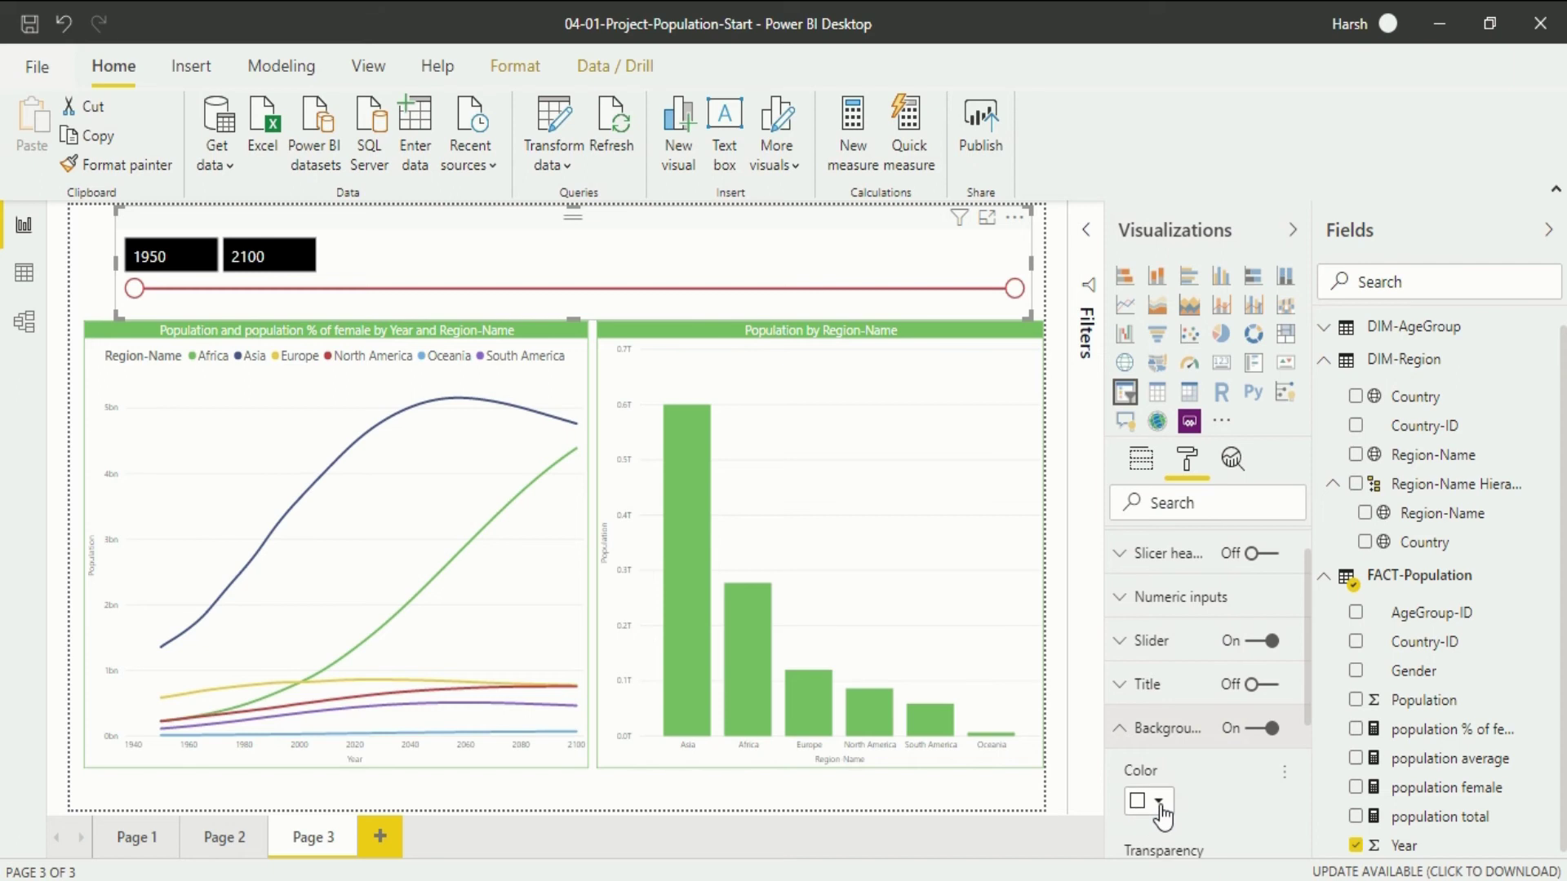
click(1159, 802)
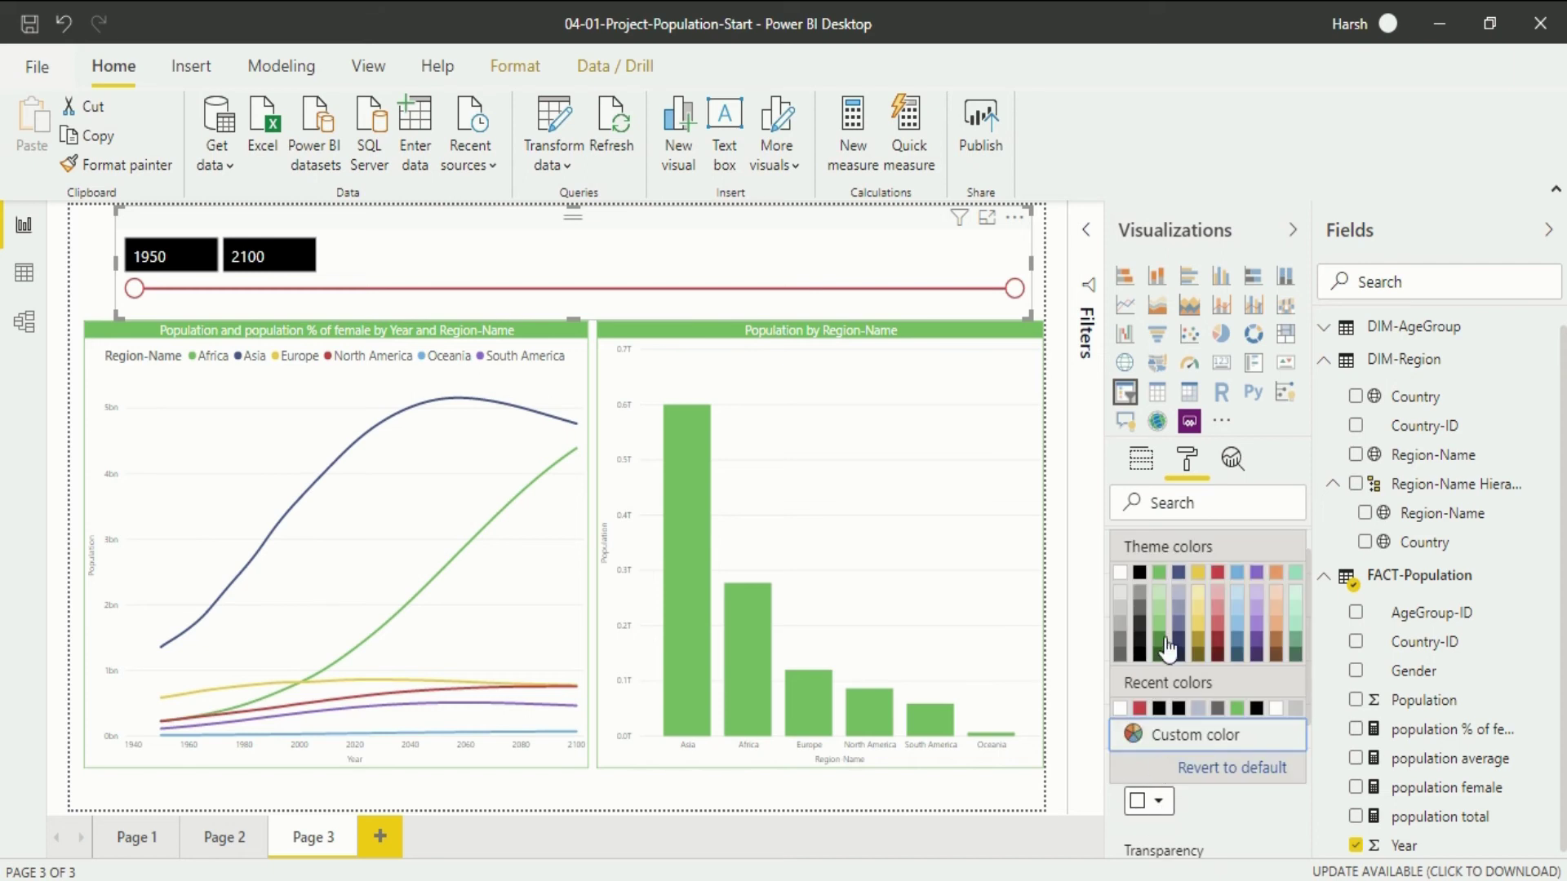
click(1120, 655)
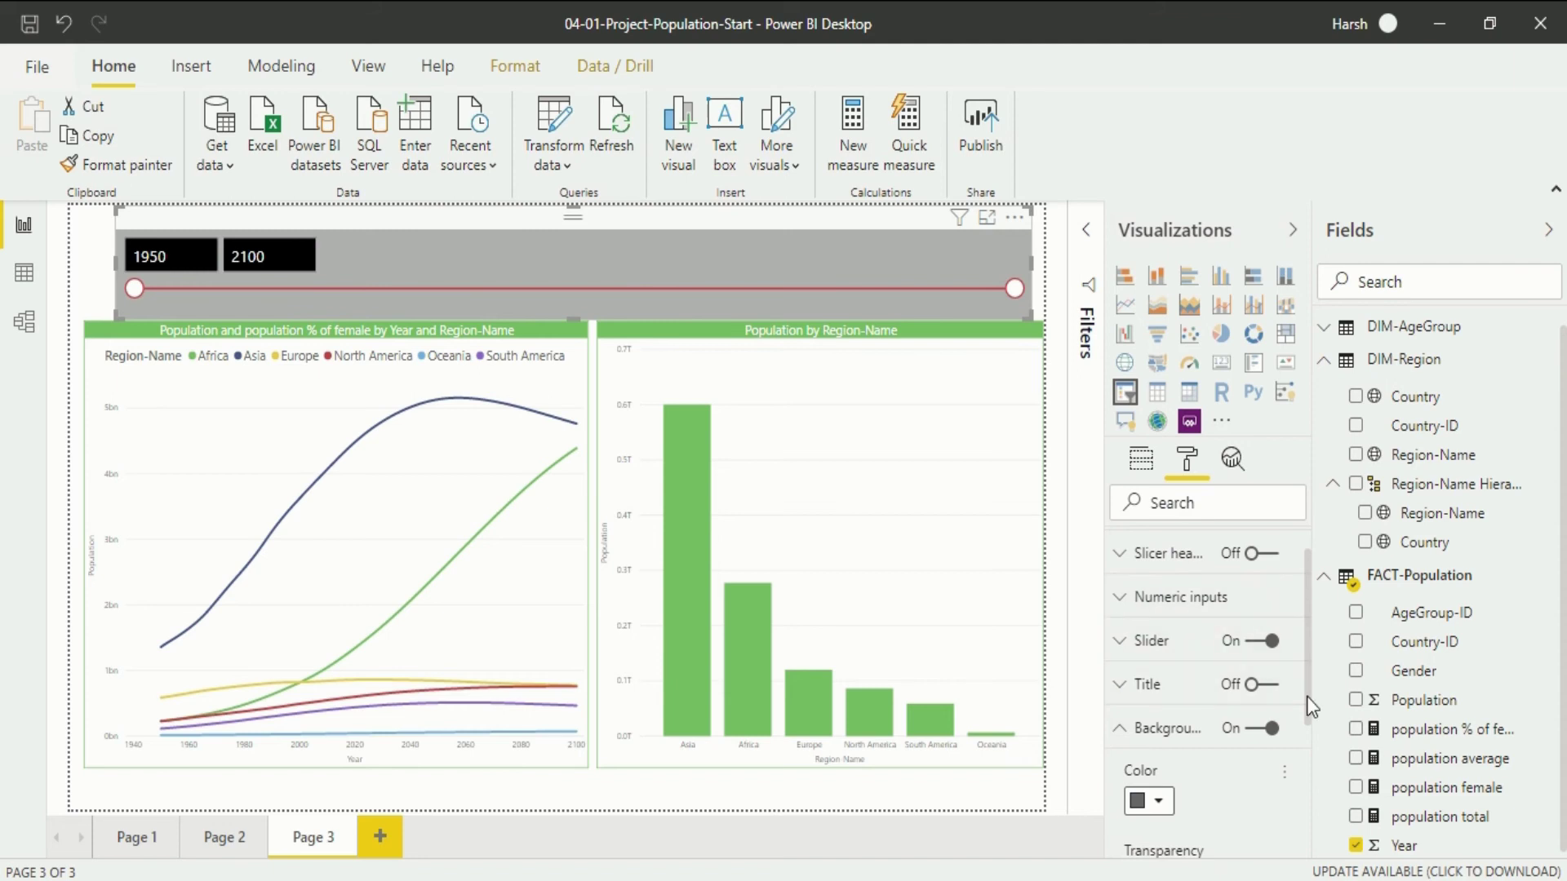
drag(1306, 700, 1309, 776)
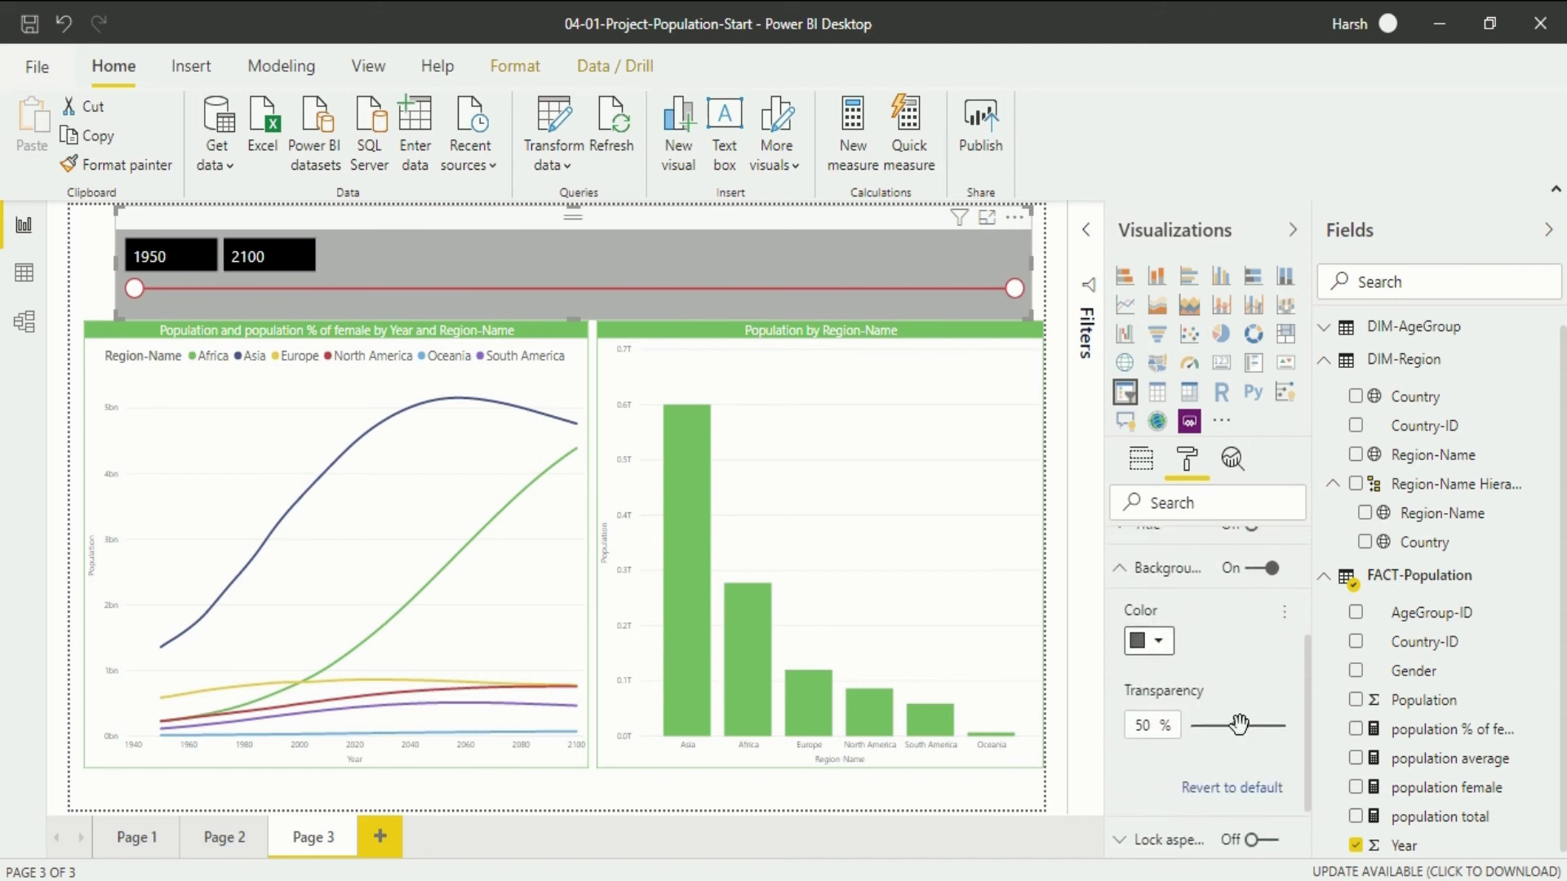
drag(1240, 724, 1265, 731)
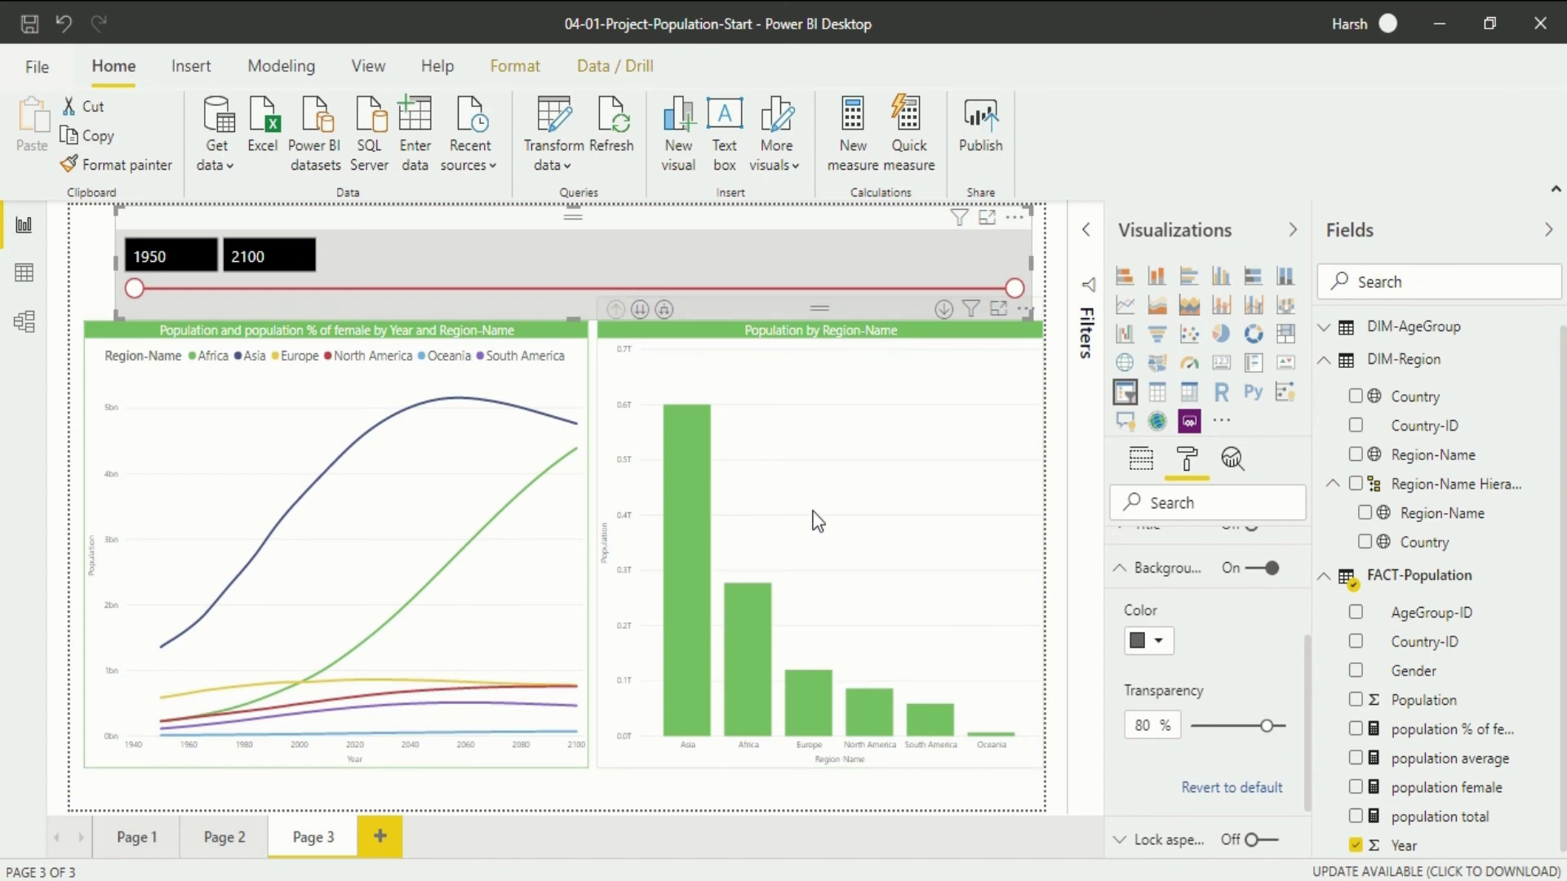
click(1168, 578)
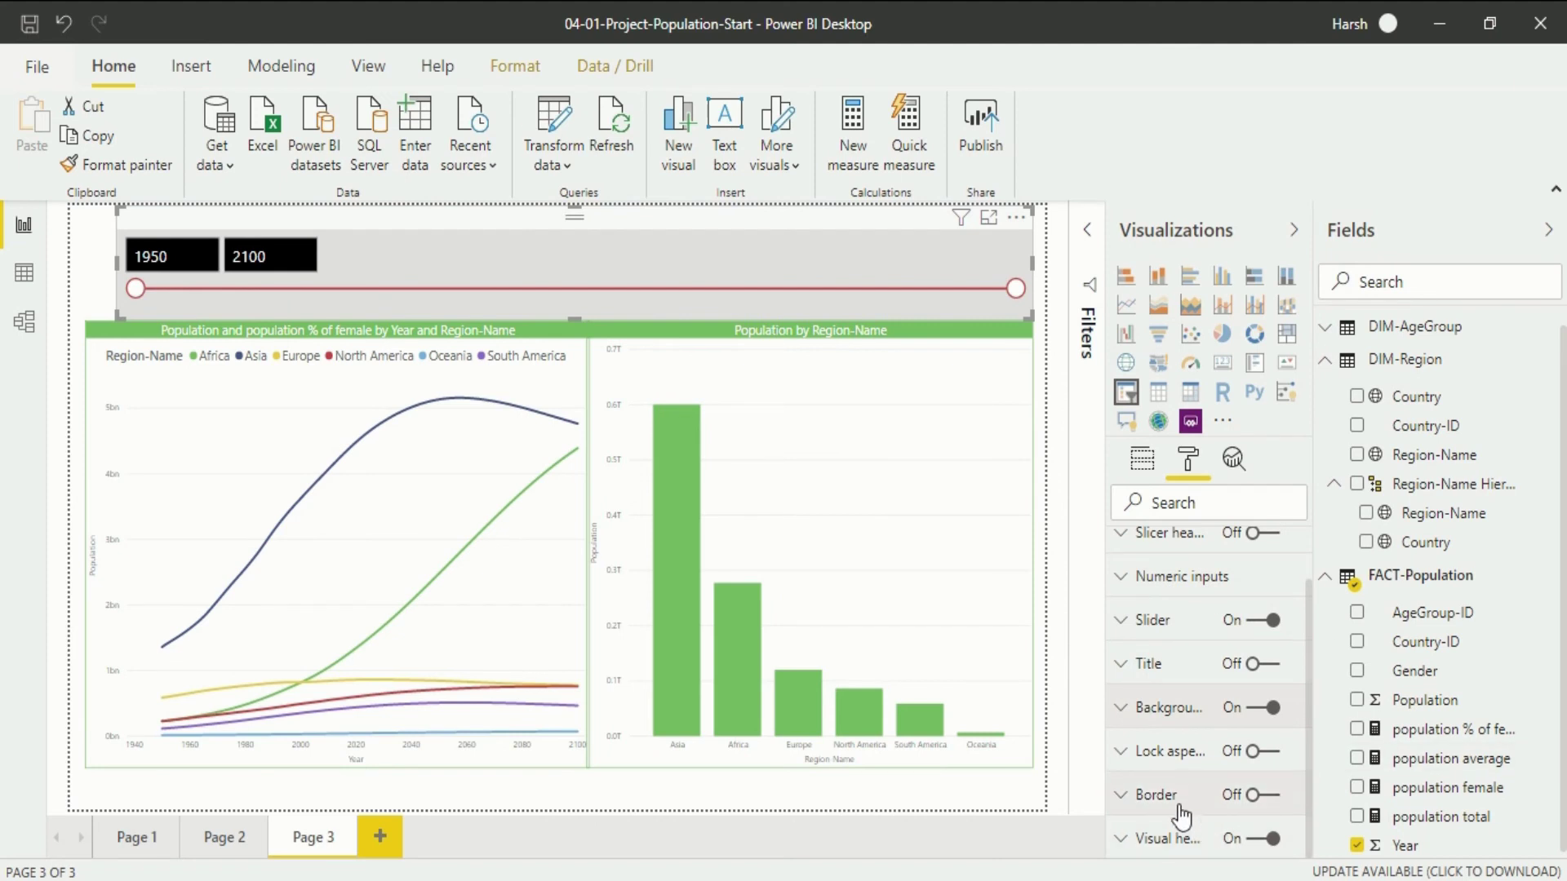
Step: Add a border around the slicer and check it is black with 0 px radius
click(1272, 797)
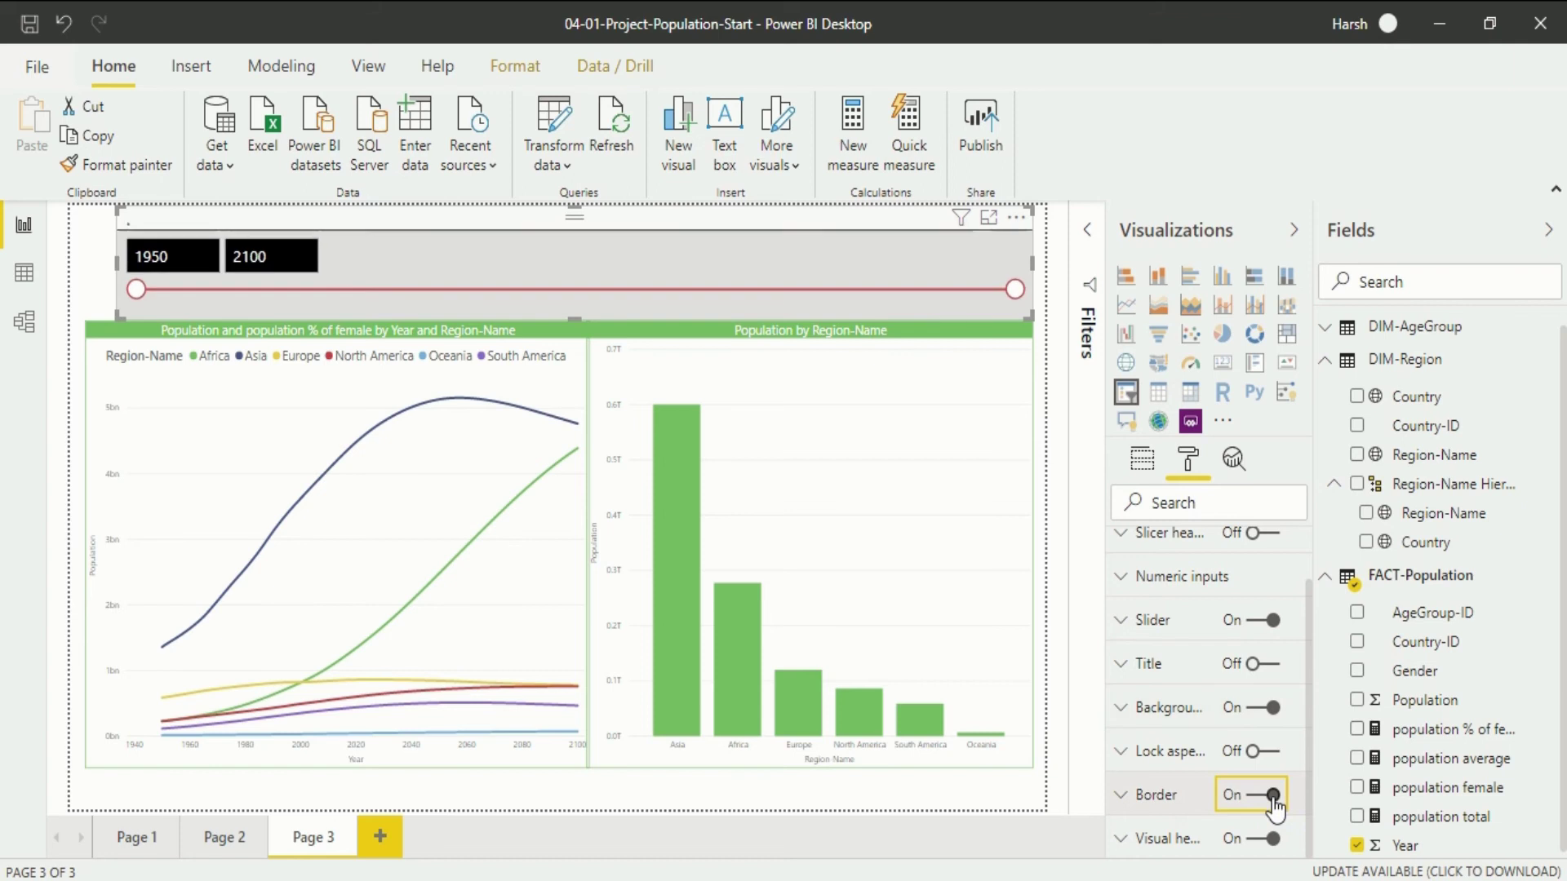
click(1017, 453)
click(1053, 443)
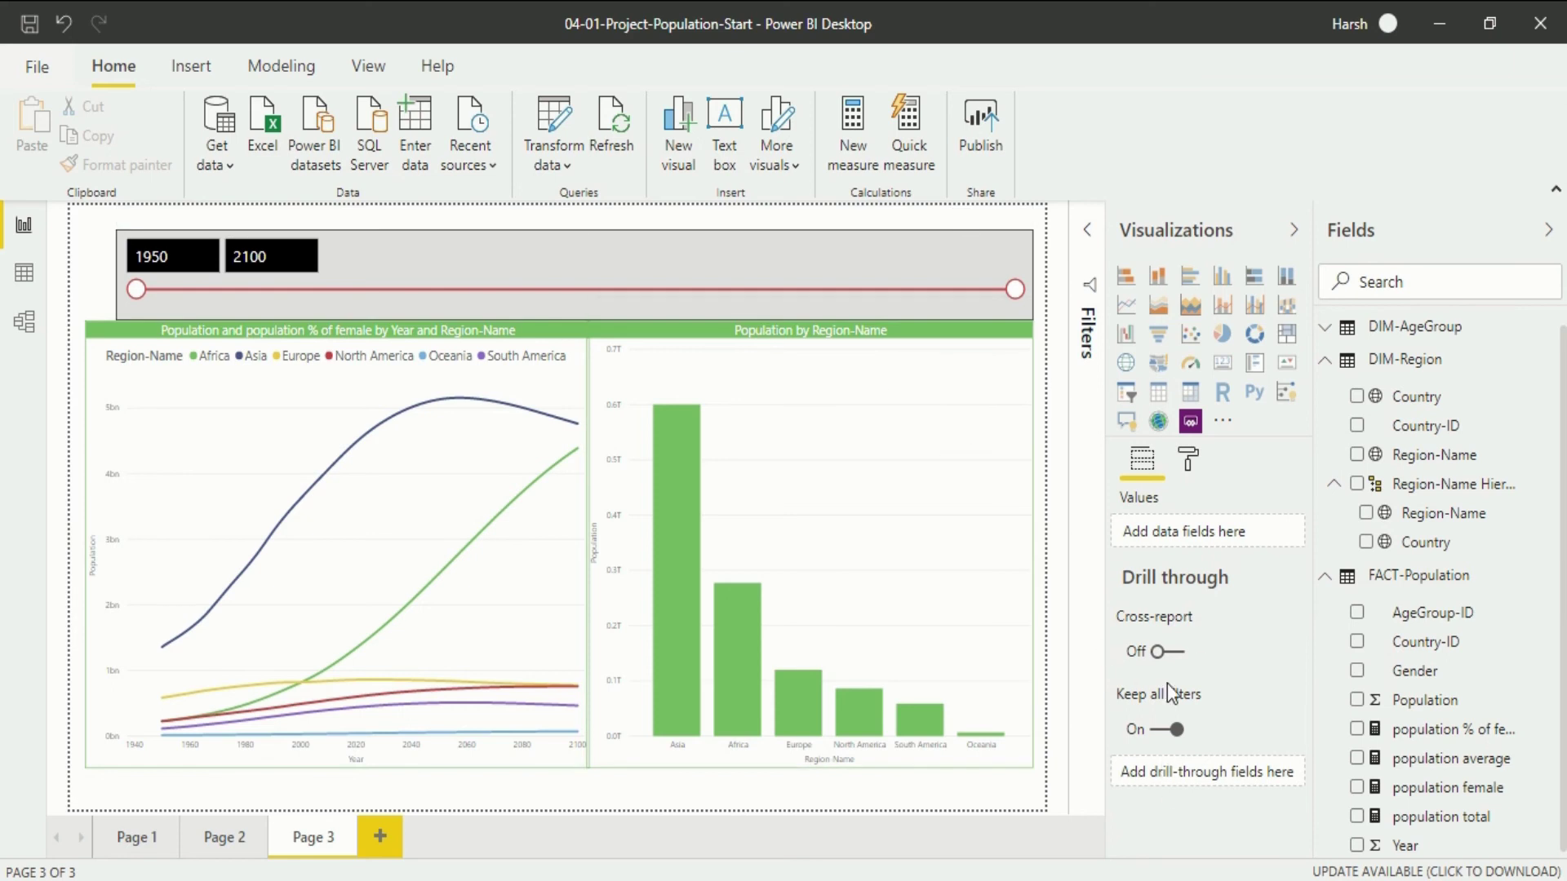
click(989, 282)
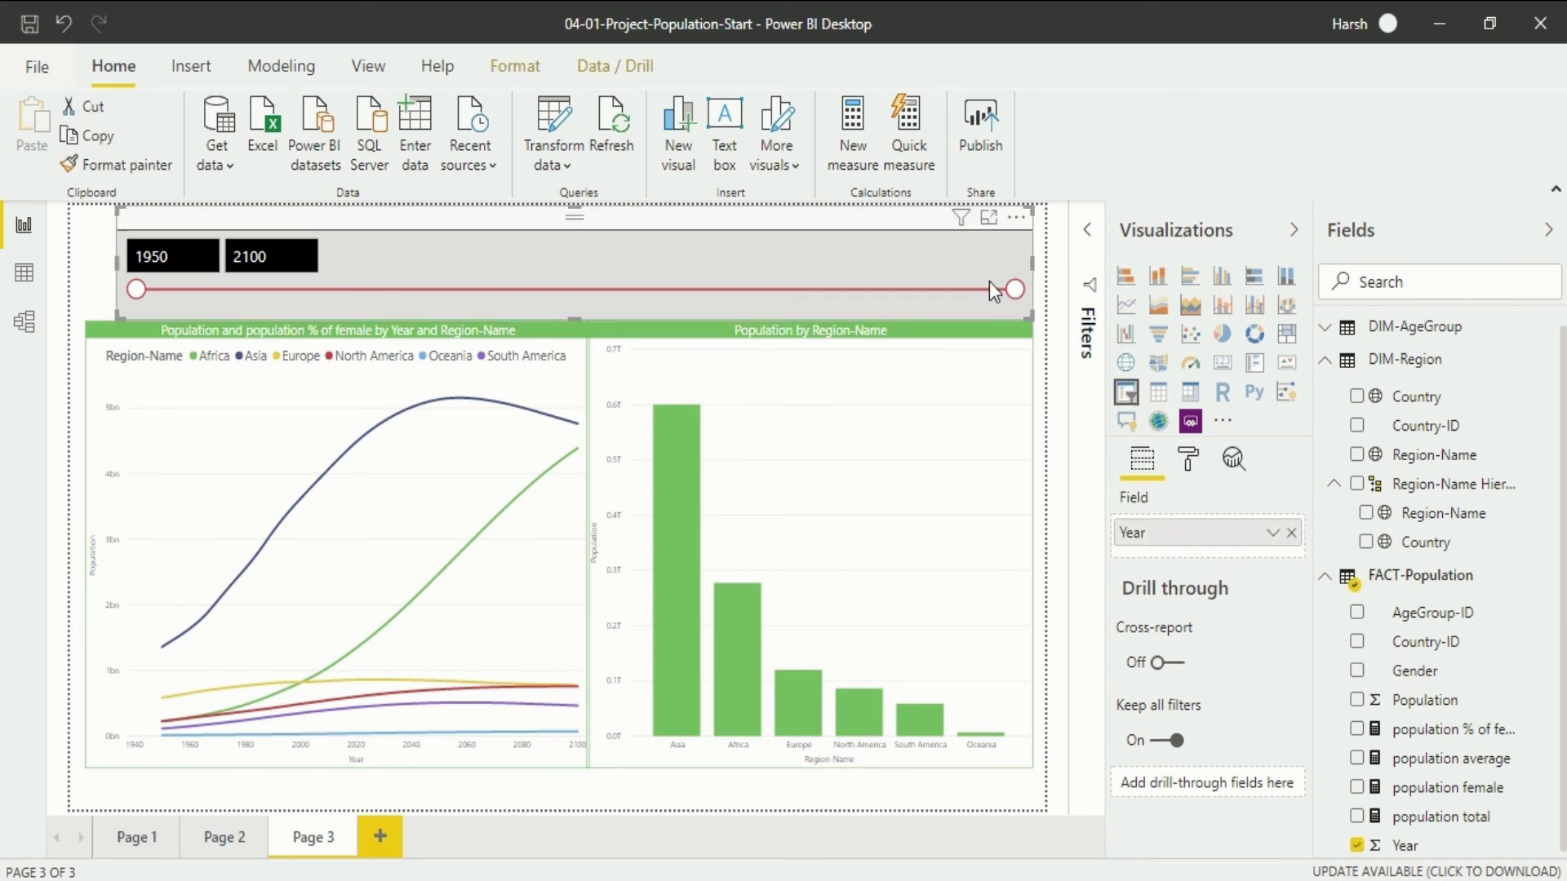
click(1191, 465)
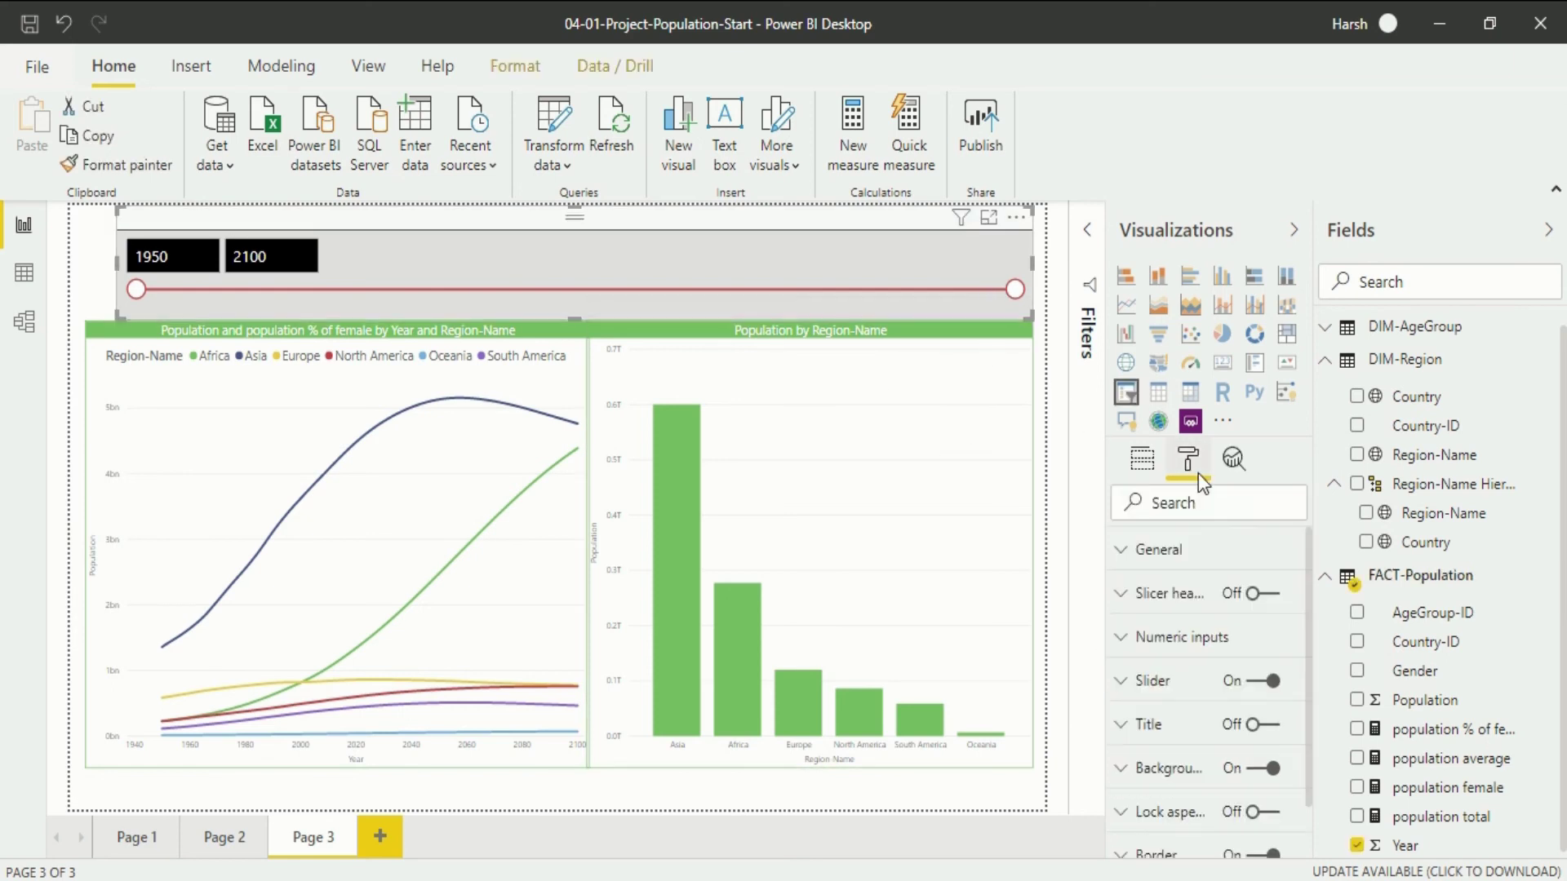
scroll(1306, 671, down, 1)
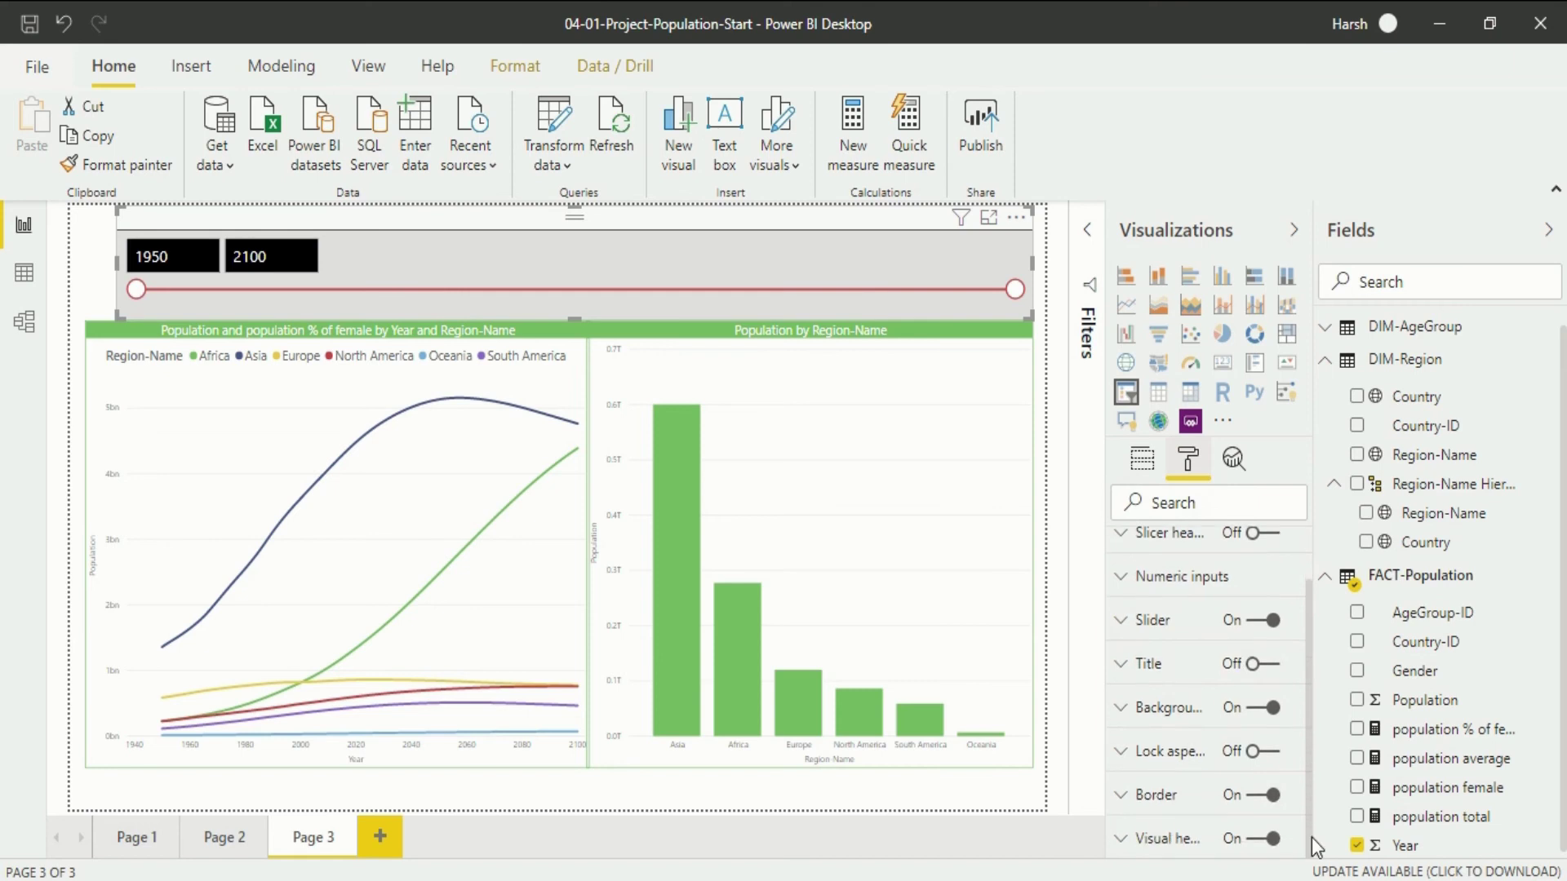
click(1118, 798)
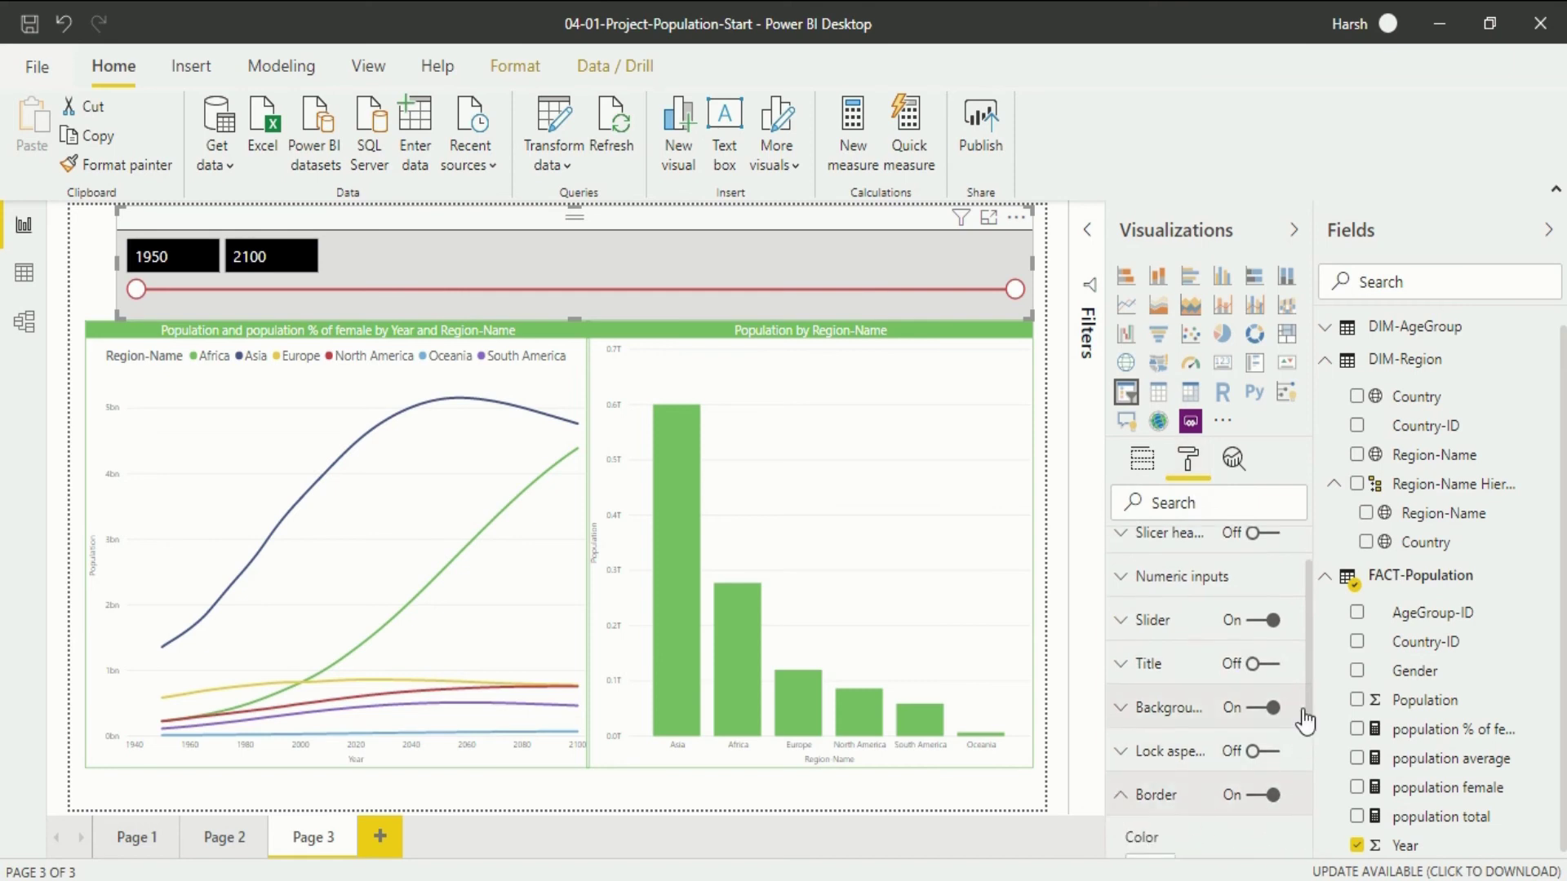
scroll(1312, 719, down, 3)
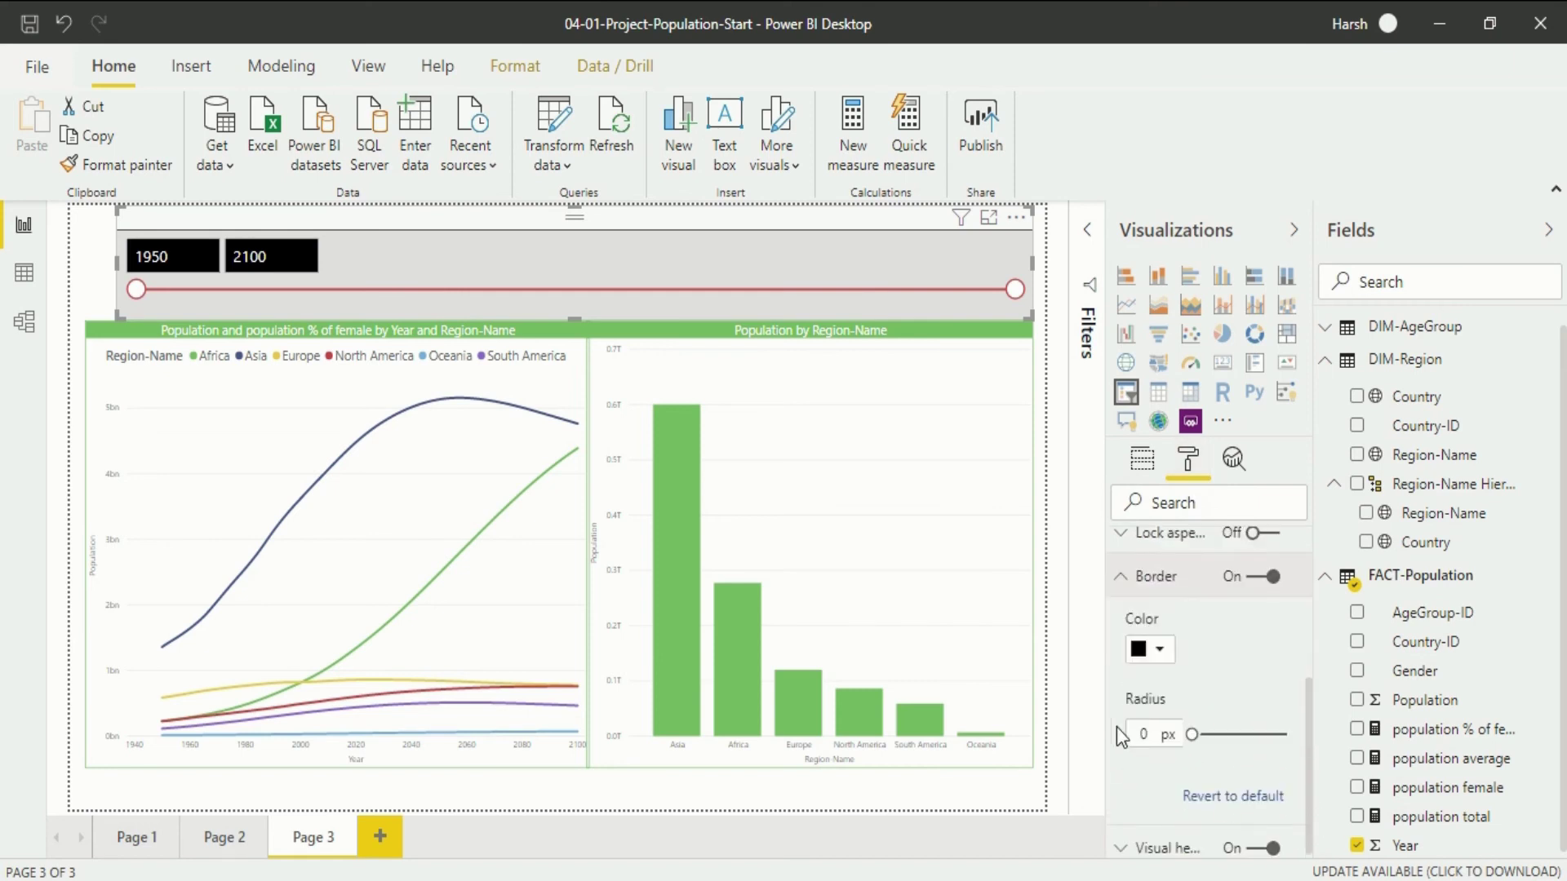
click(1049, 362)
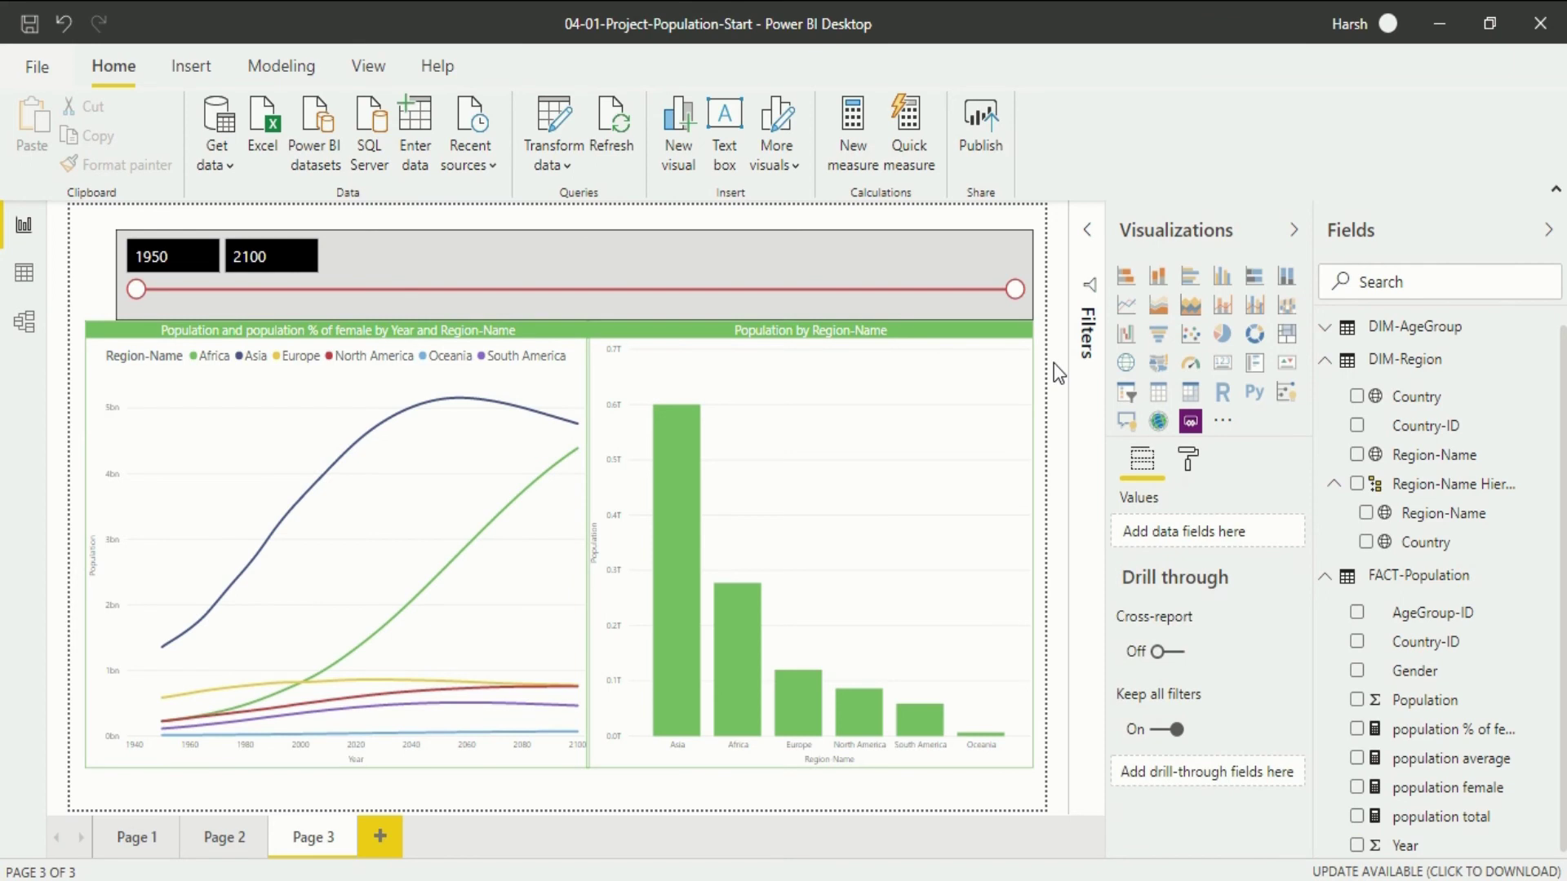
Step: Type 2000 and 2010 into the slicer's start and end year boxes
double_click(179, 259)
text(2000)
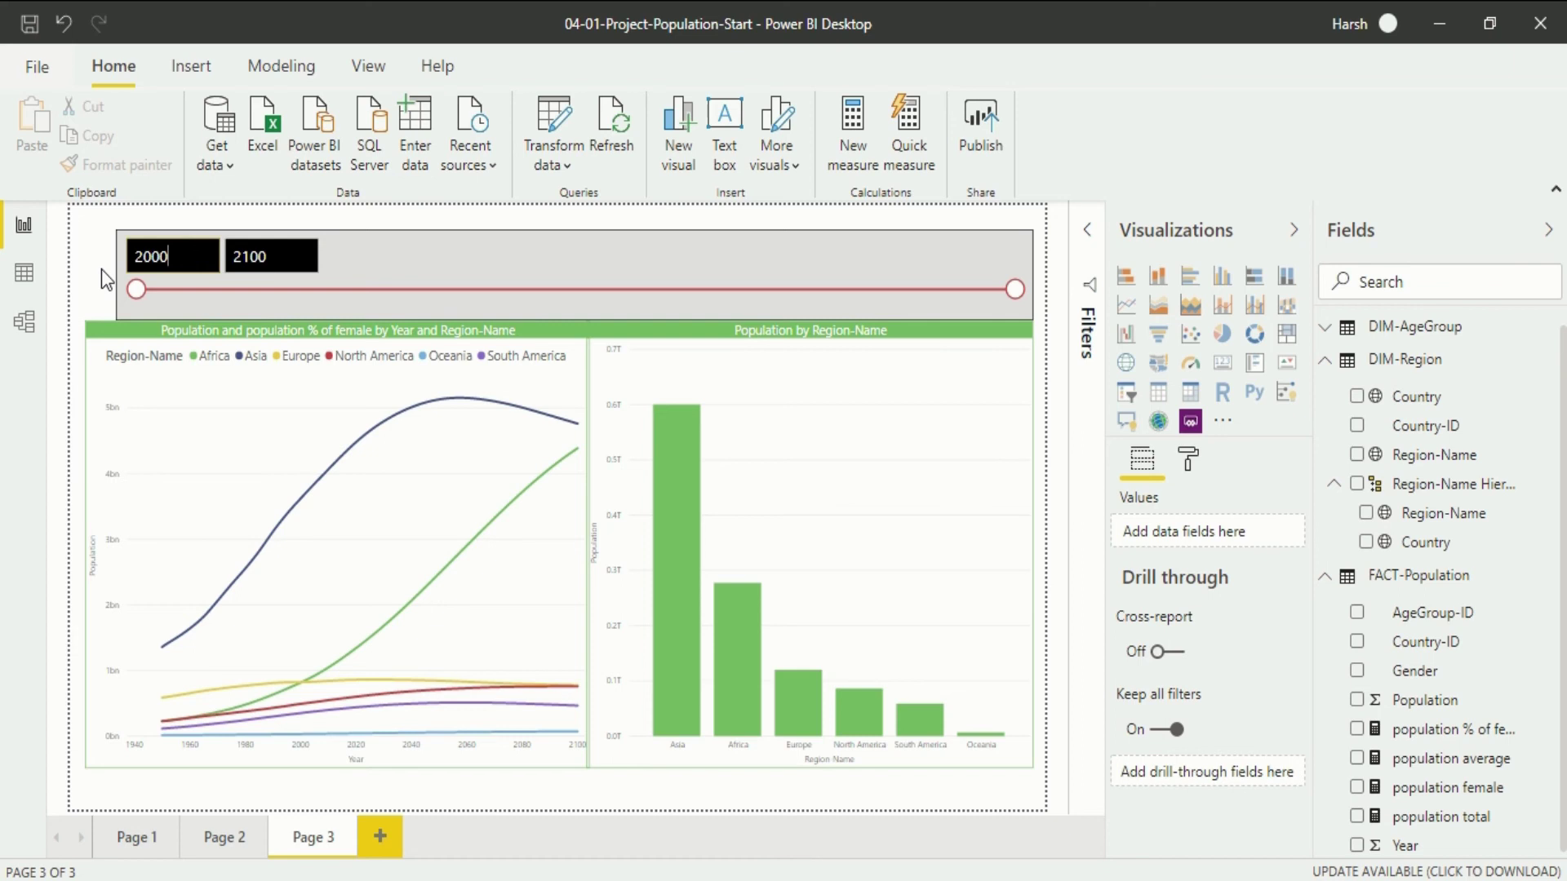
double_click(246, 260)
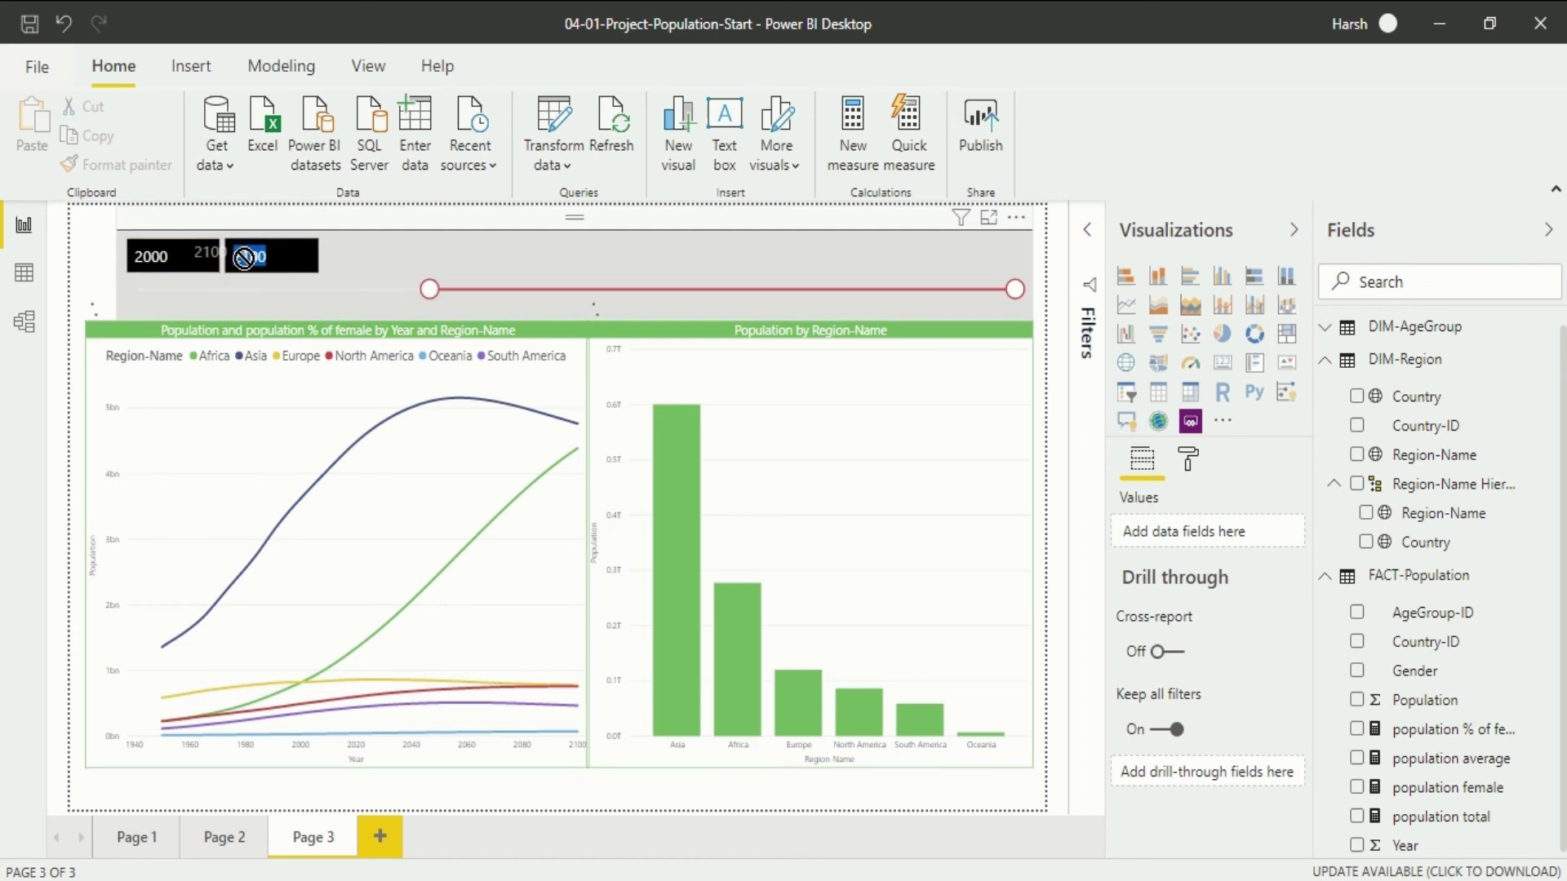
text(2010)
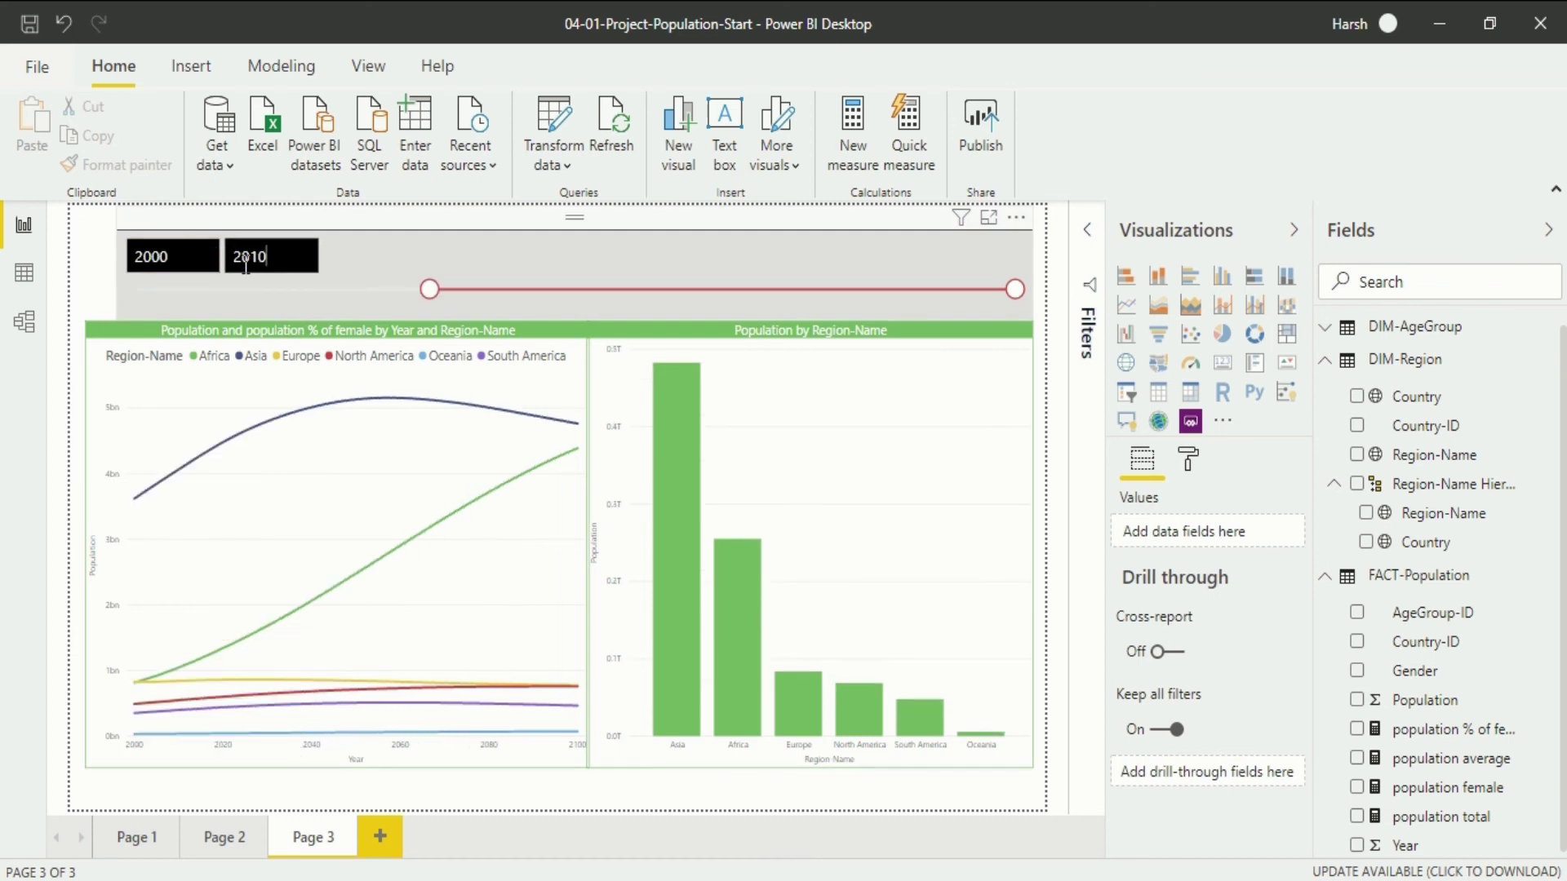
key(Return)
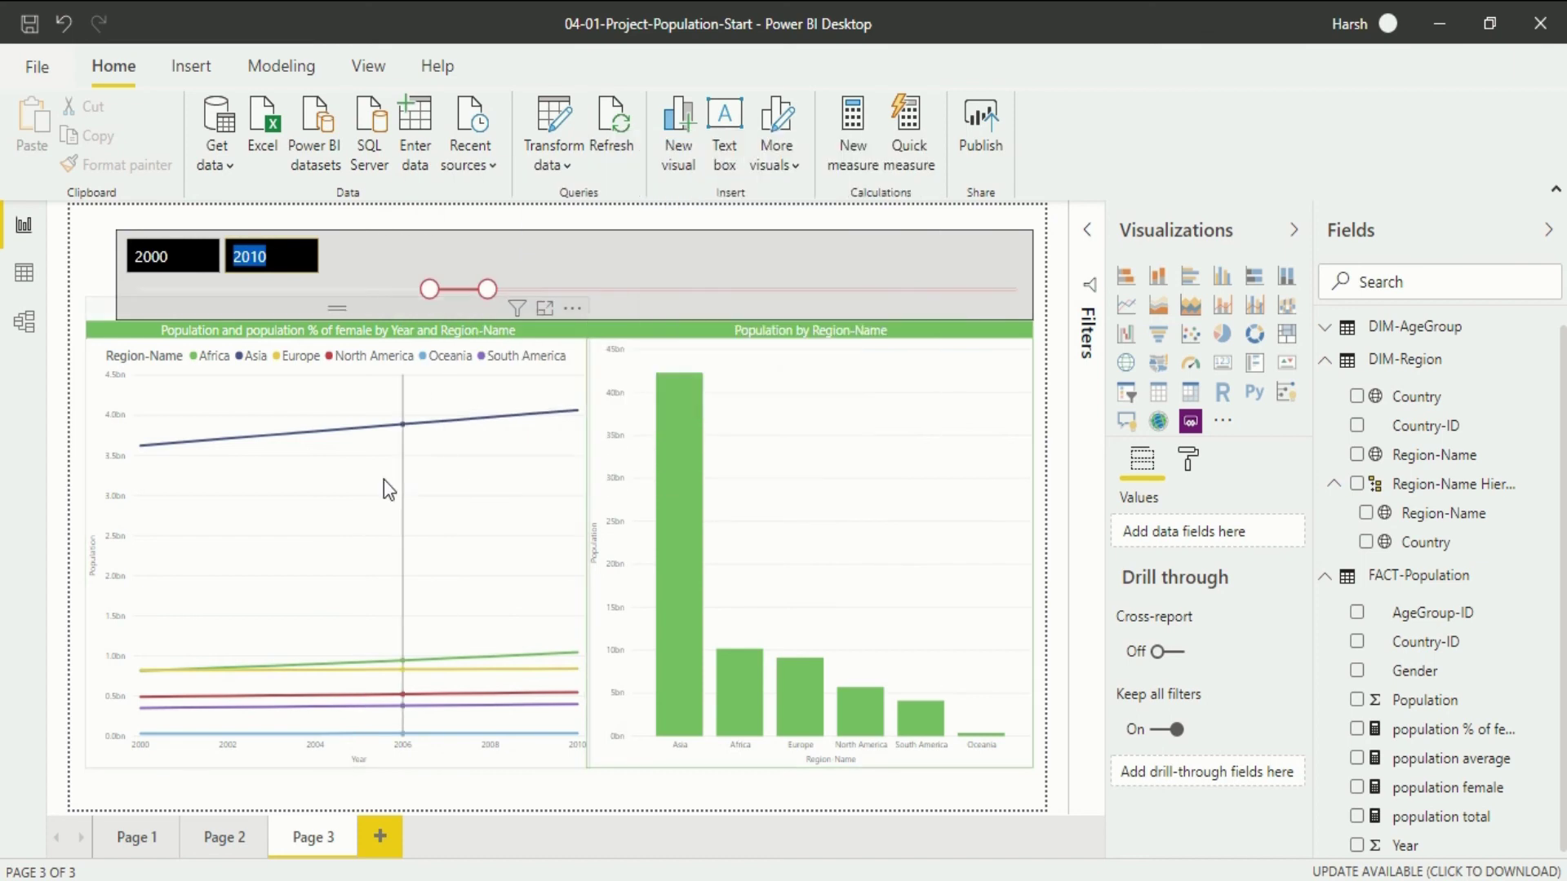
Step: Change the end year to 2001, then drag the range out to 1950–2100
mouse_move(383, 478)
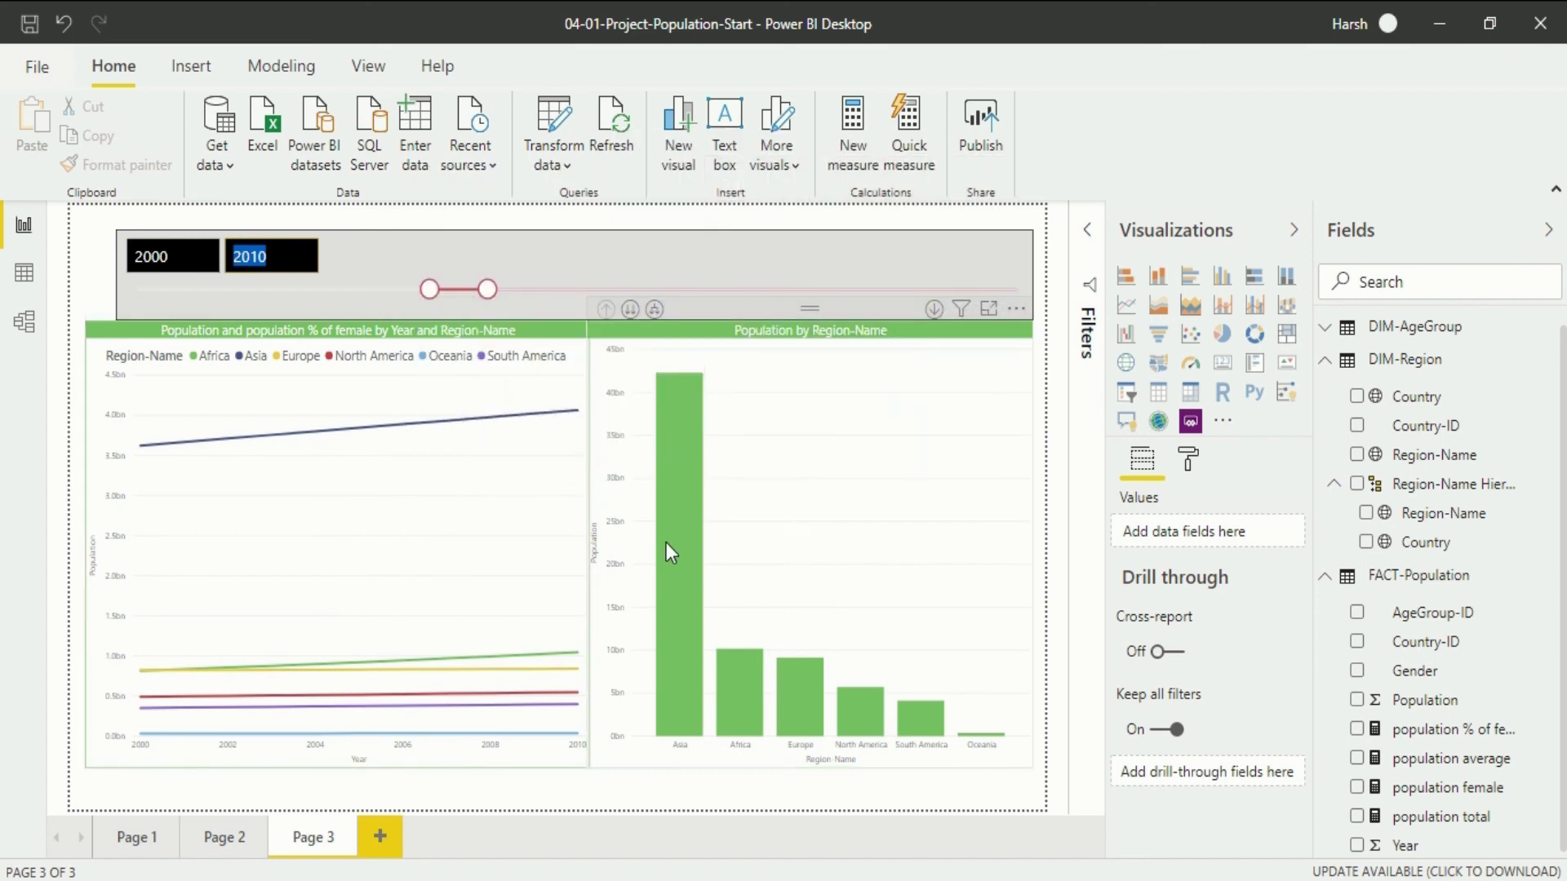
mouse_move(665, 542)
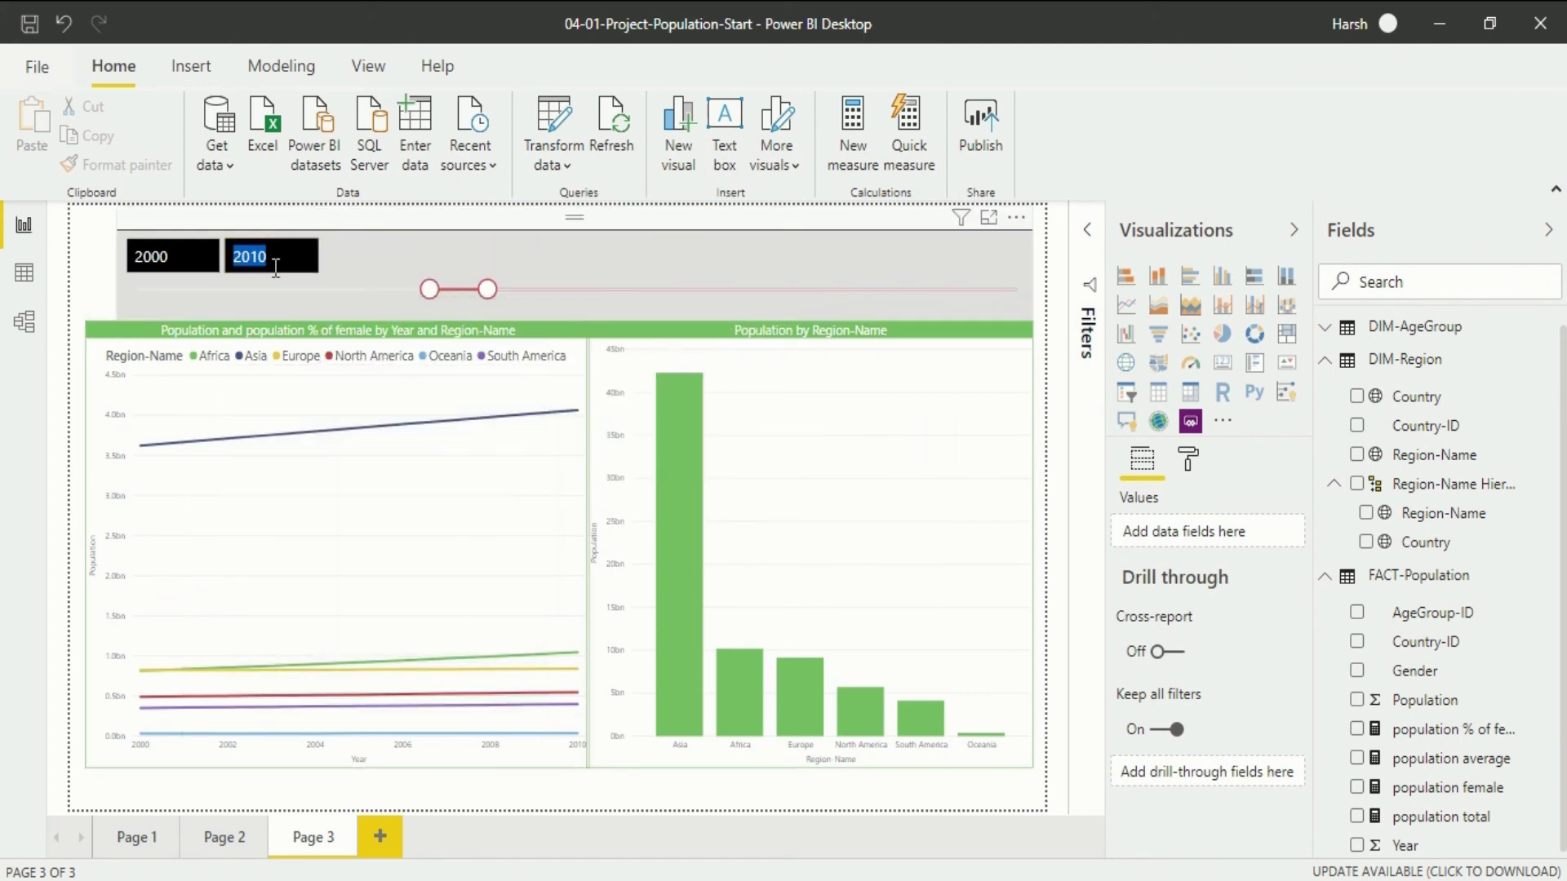
click(280, 252)
key(BackSpace)
key(BackSpace)
text(01)
key(Return)
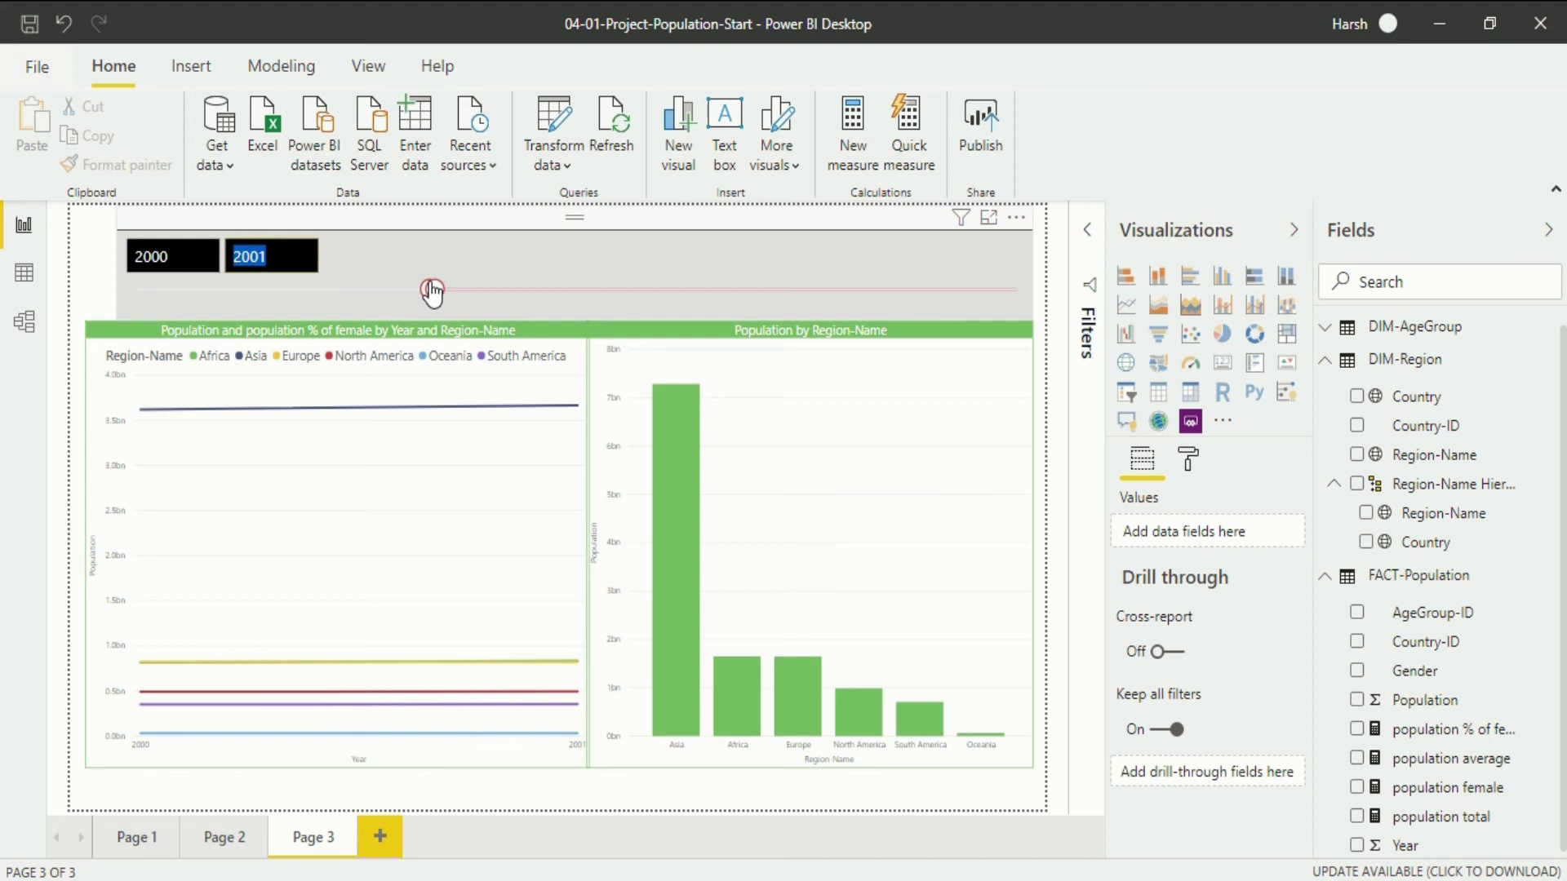
drag(432, 290, 1036, 320)
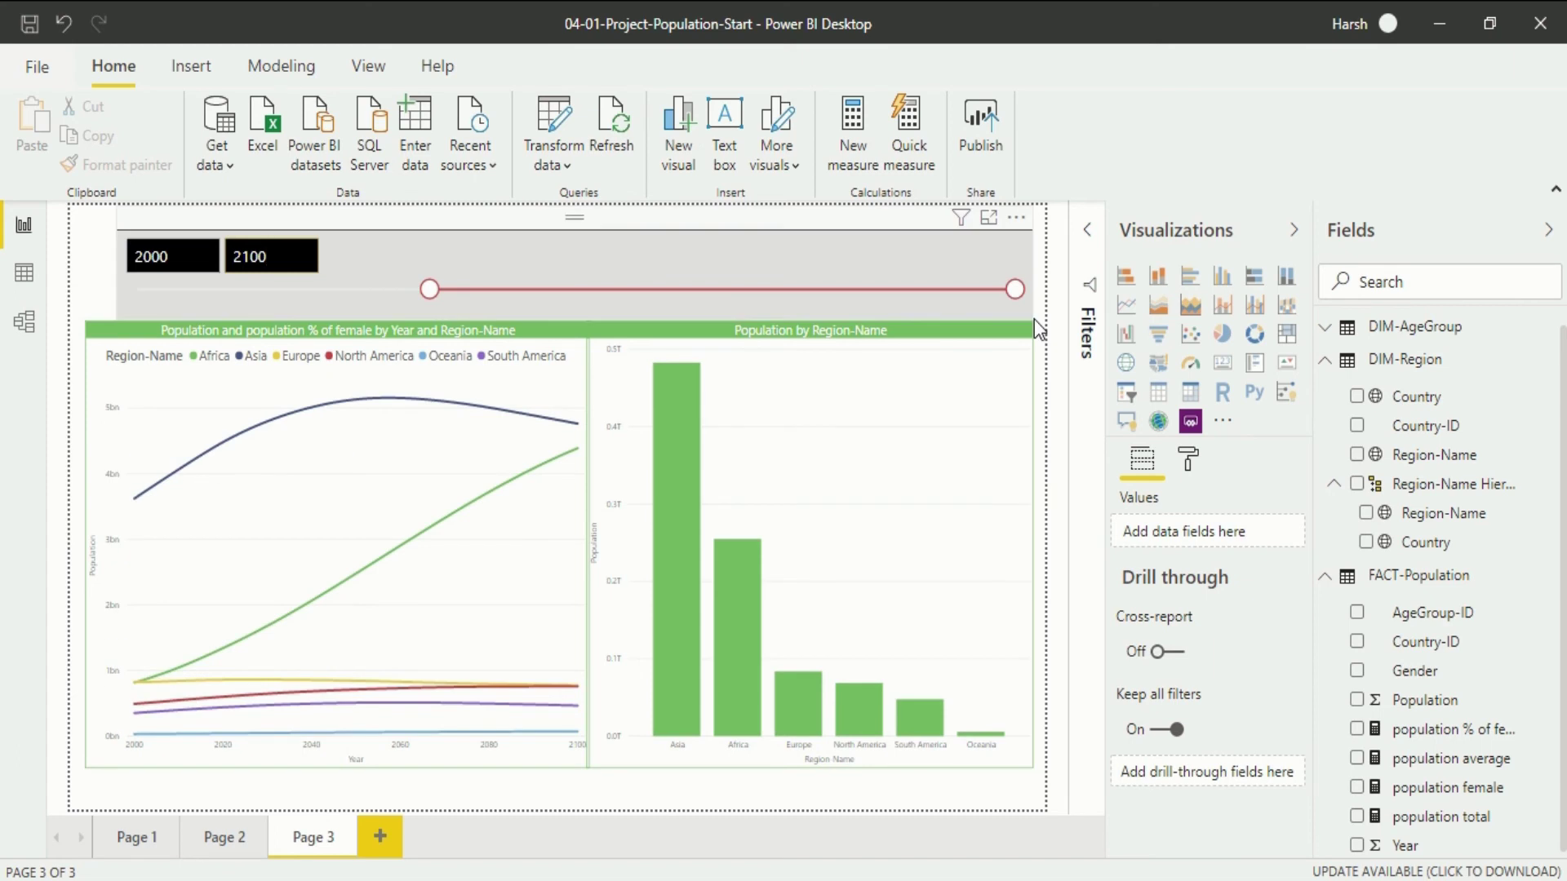
drag(429, 304, 125, 300)
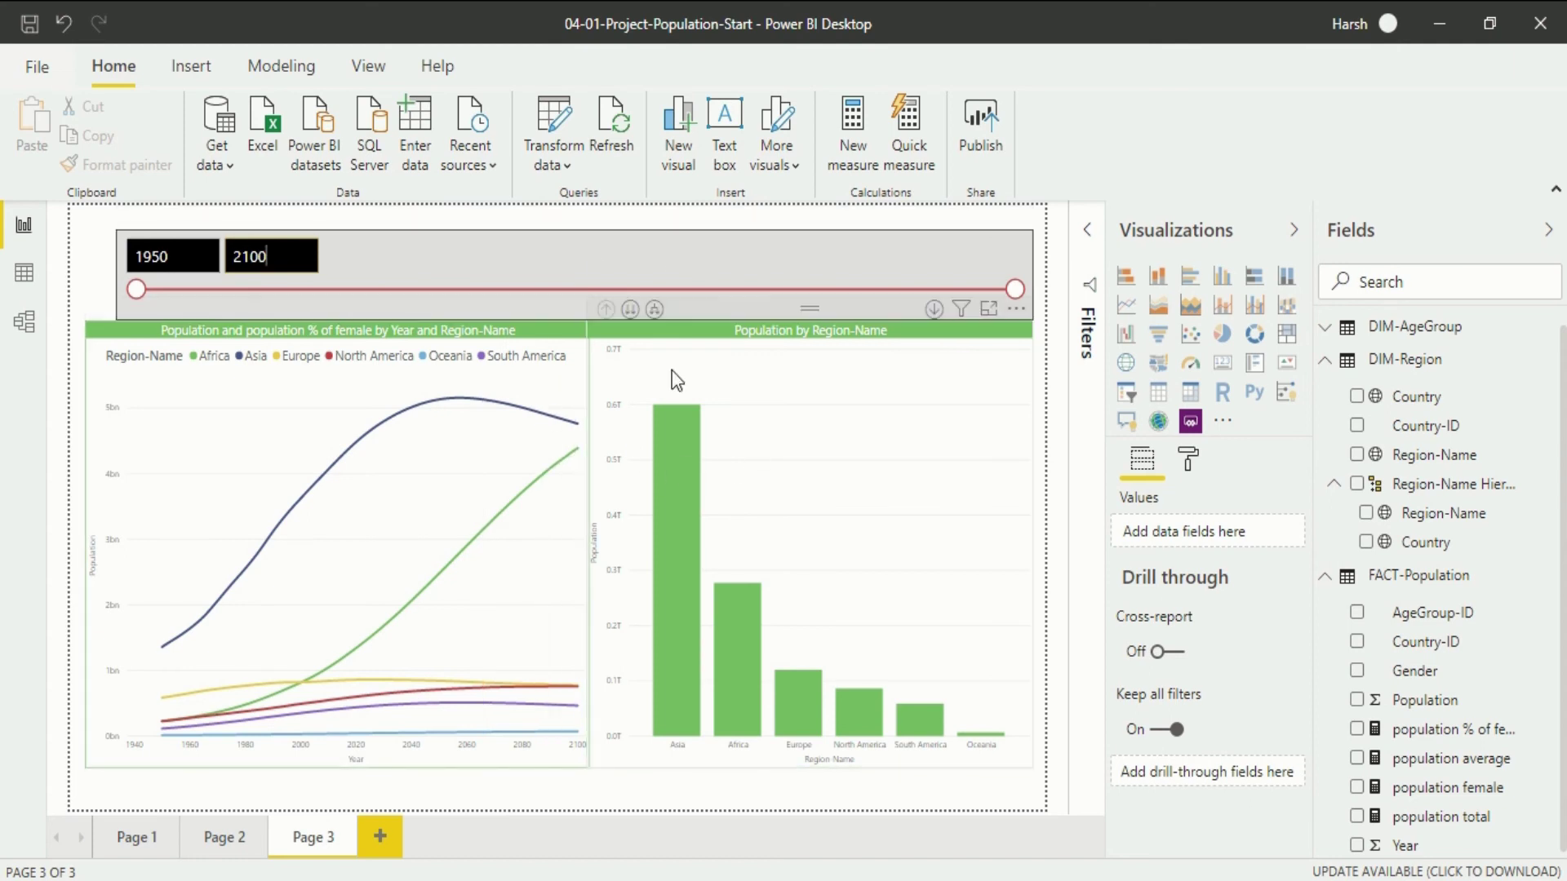
mouse_move(540, 418)
Step: Replace Year with Region-Name as the slicer's field
click(627, 249)
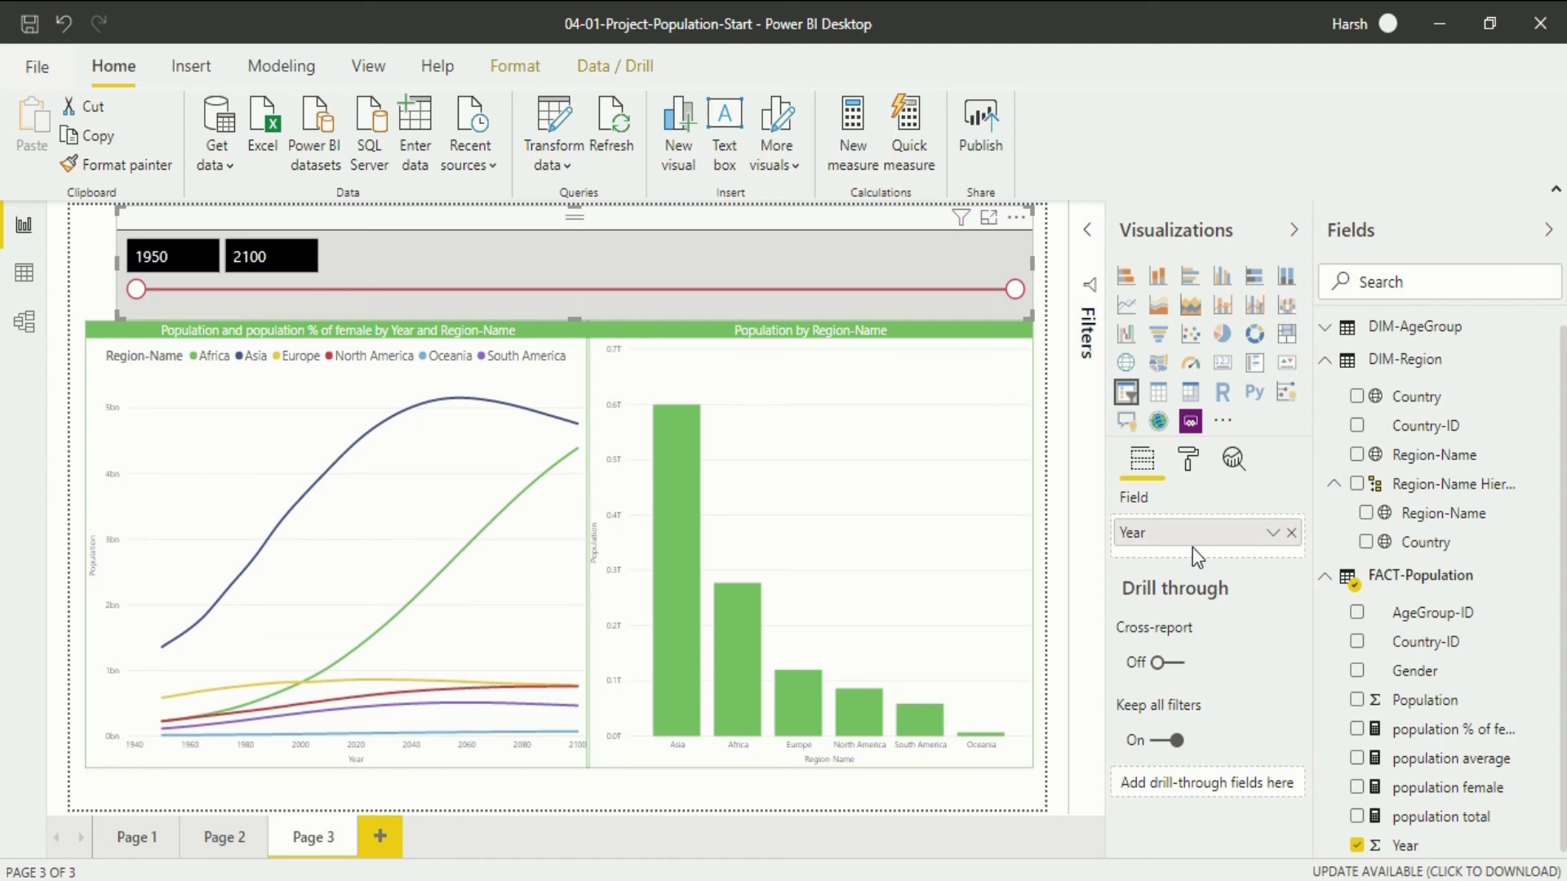
click(1290, 533)
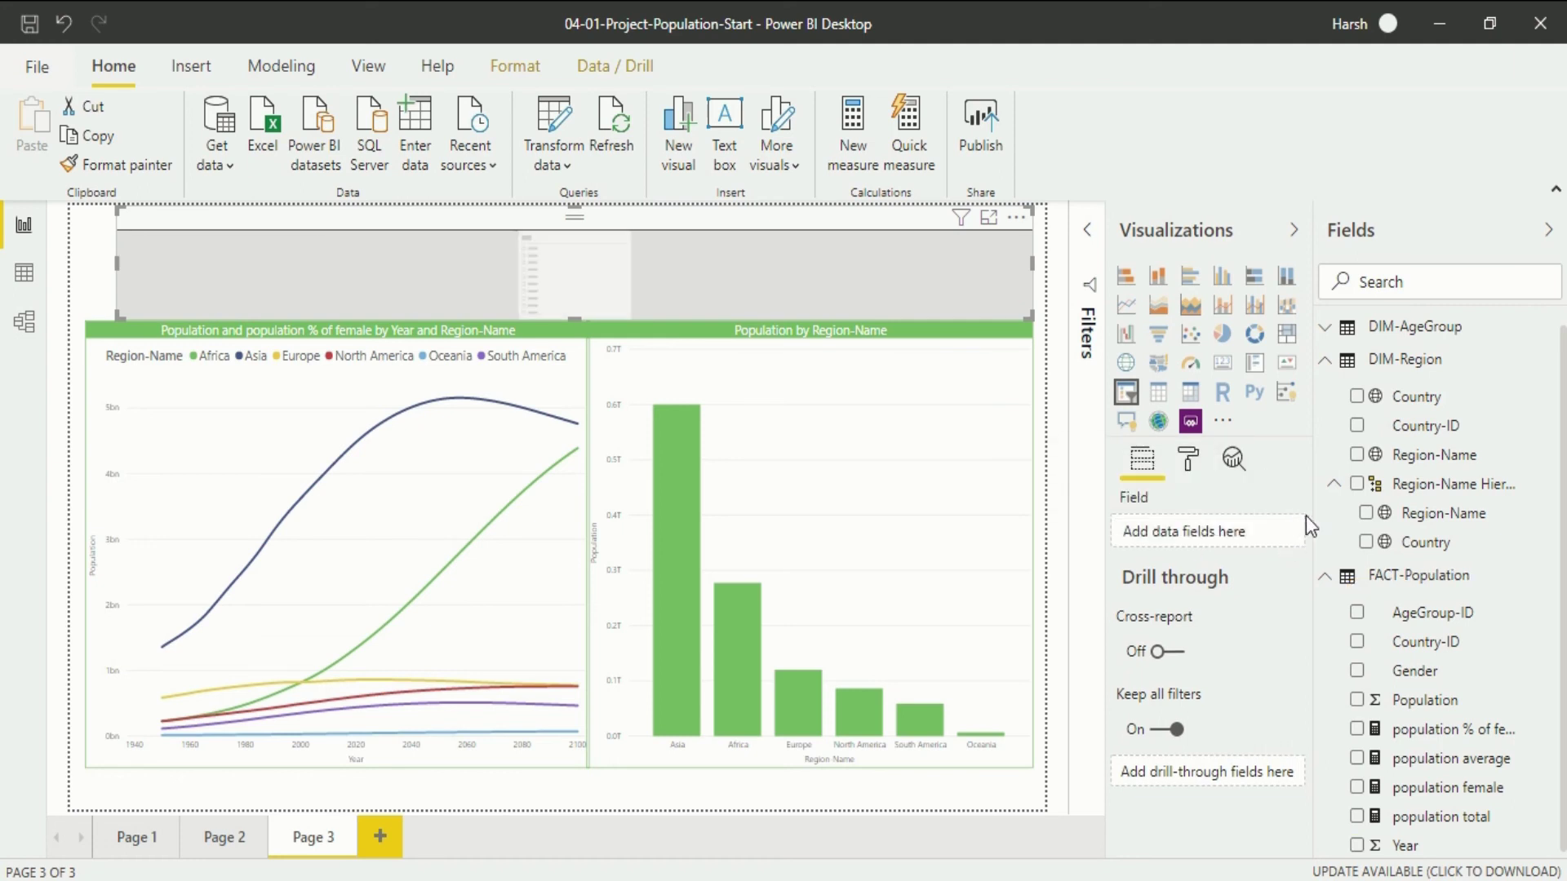
drag(1443, 459, 1212, 537)
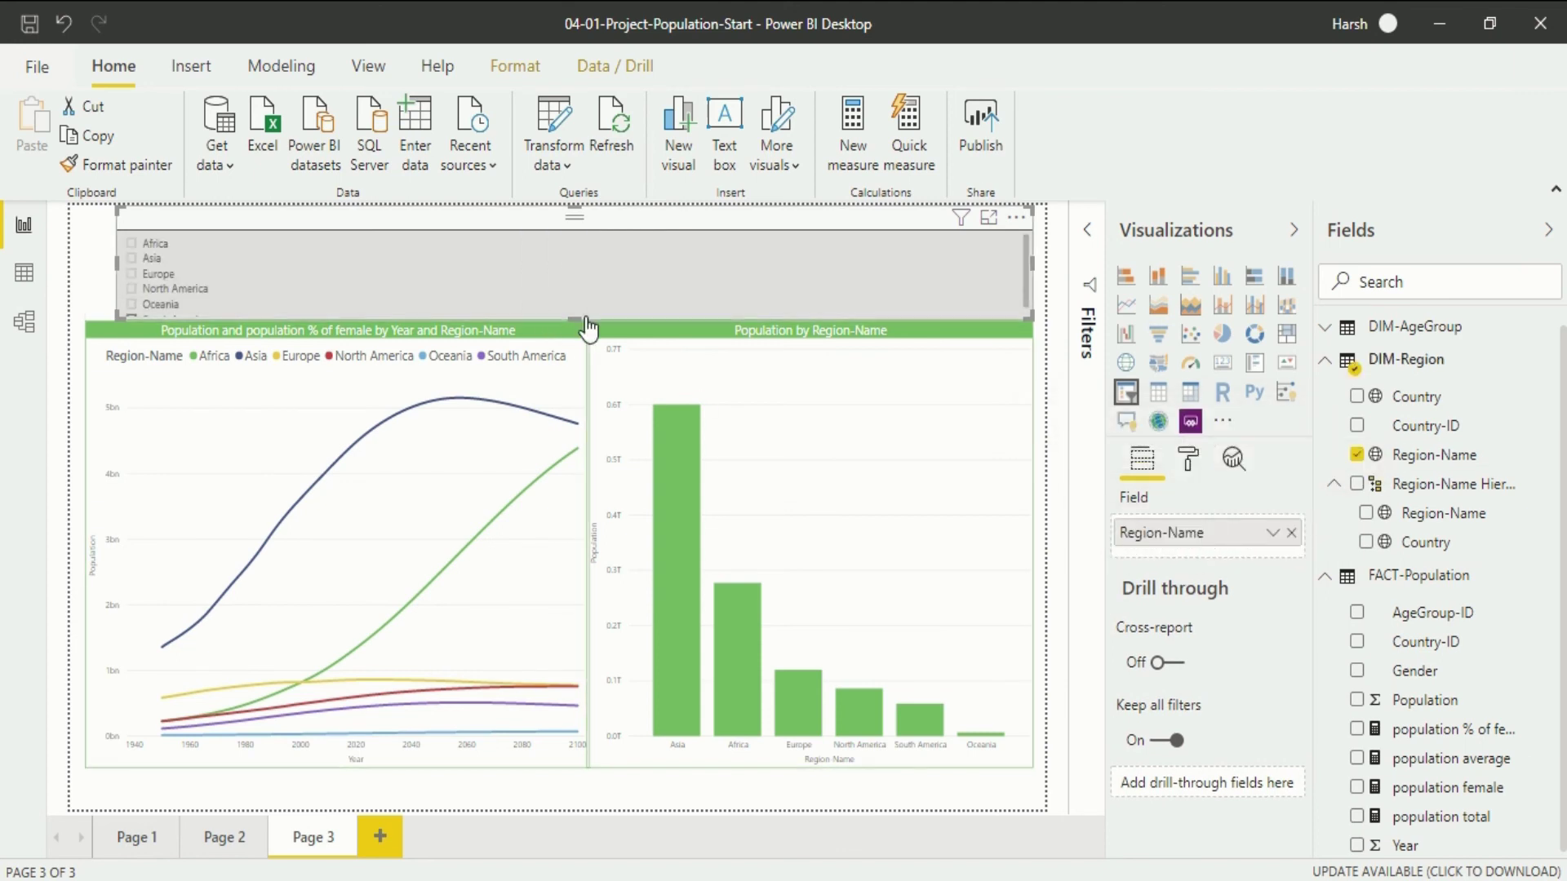
Step: Filter both charts to Asia, then switch the filter to Europe
click(149, 258)
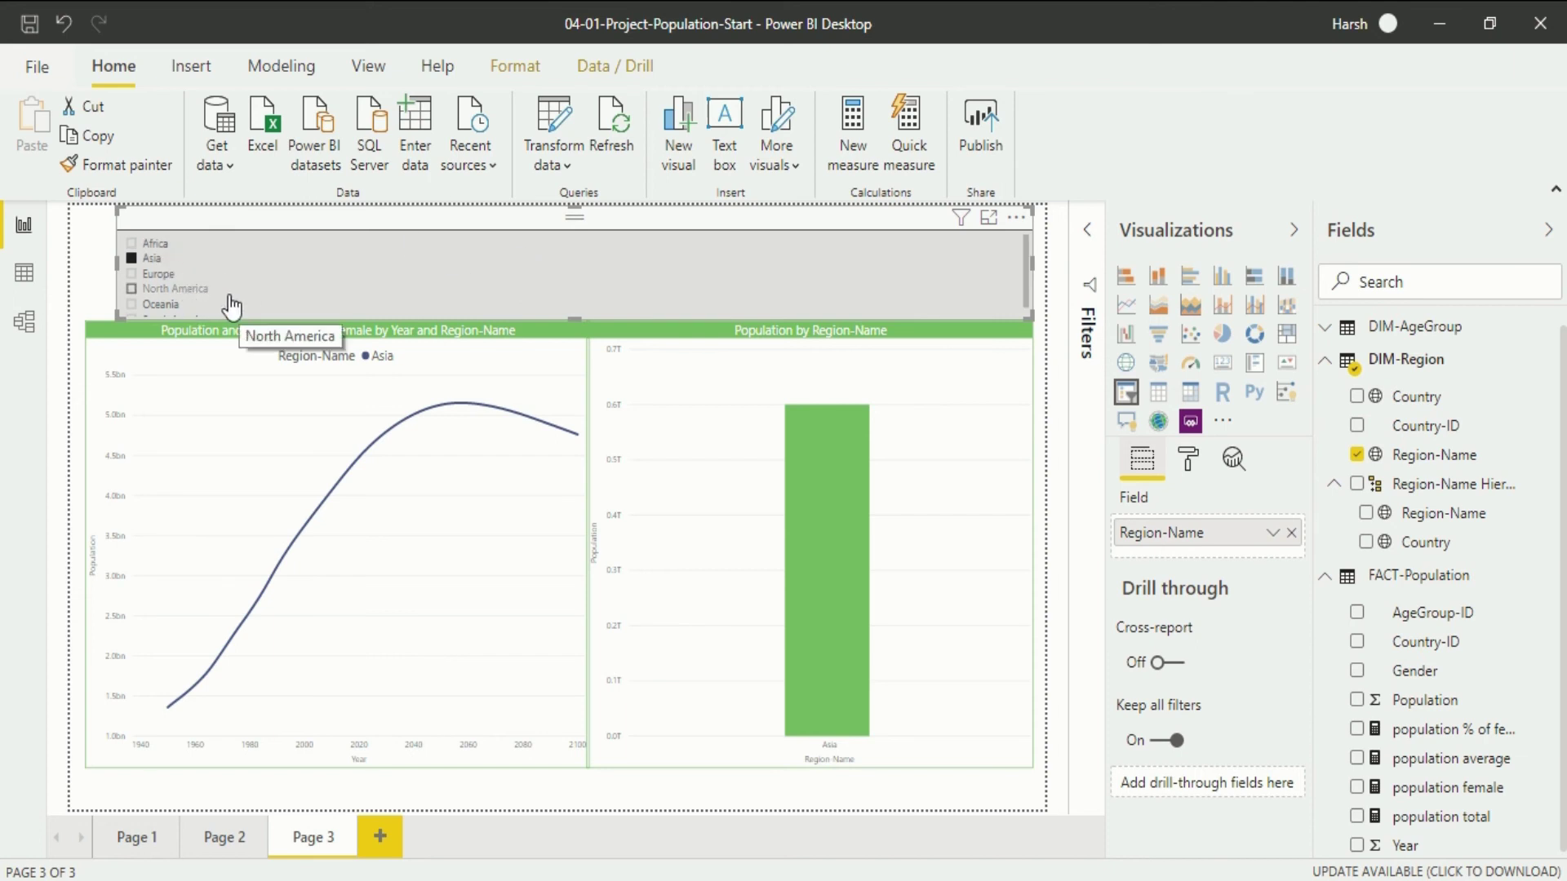
click(173, 276)
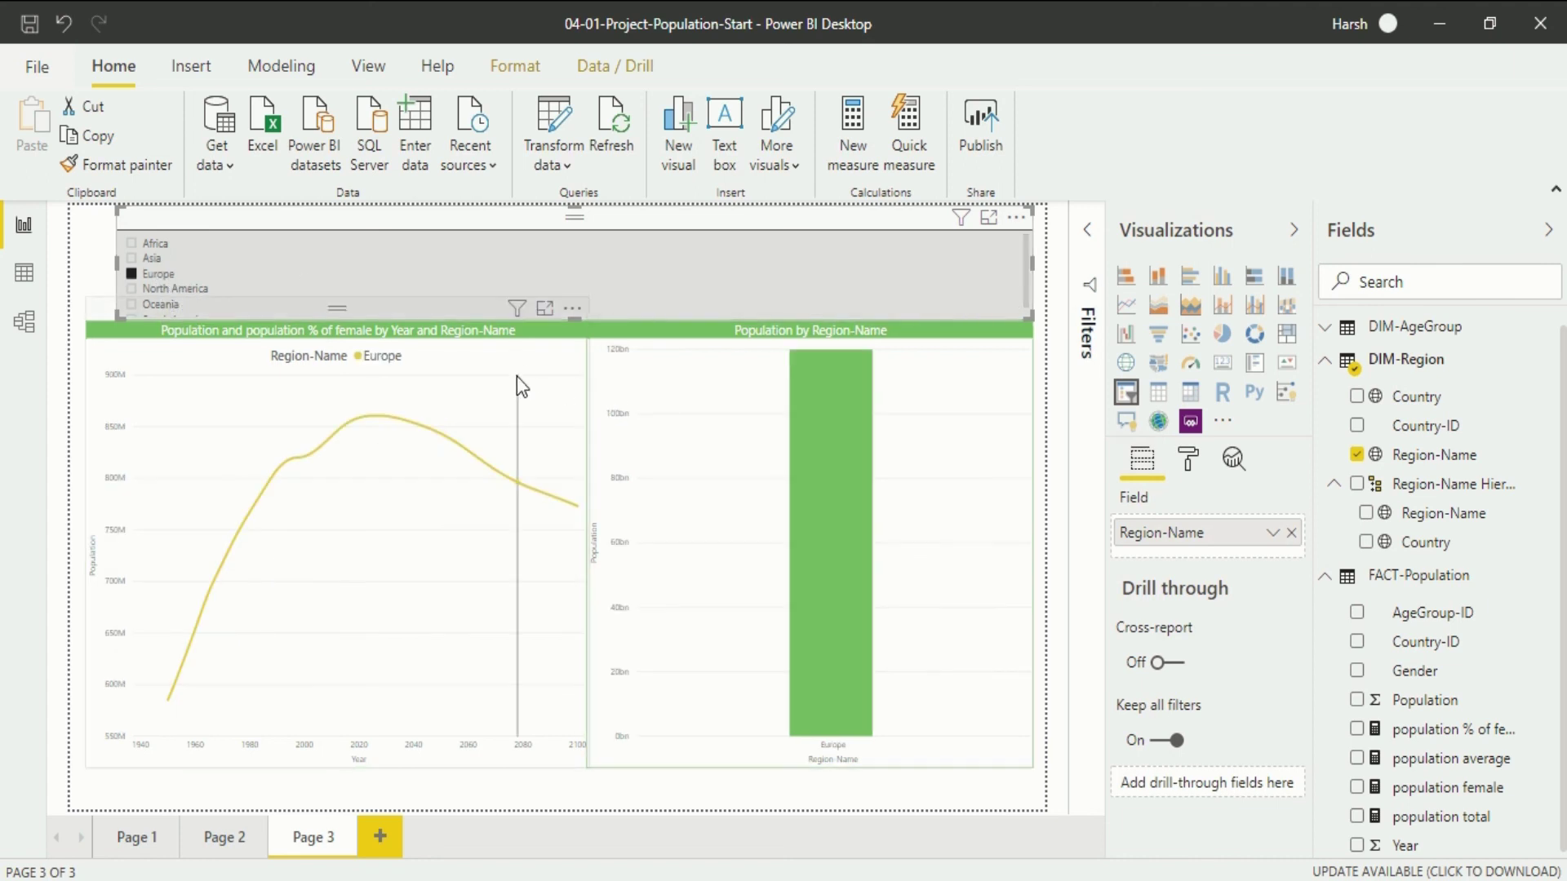
mouse_move(377, 396)
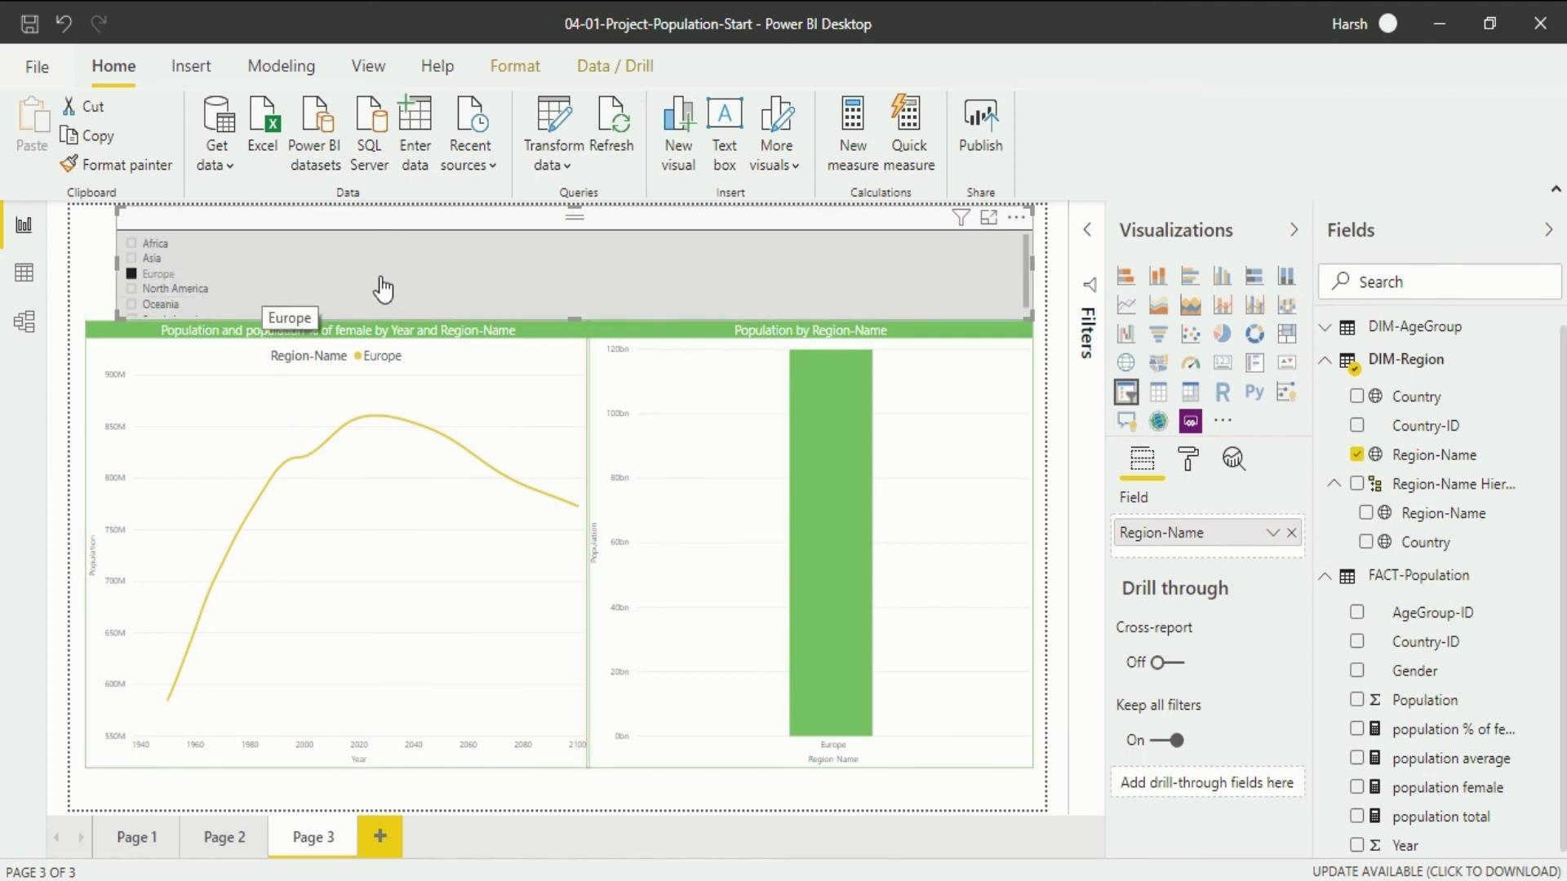
Step: Ctrl-select Asia and Africa alongside Europe, then bring up the slicer's Format settings
ctrl+click(155, 261)
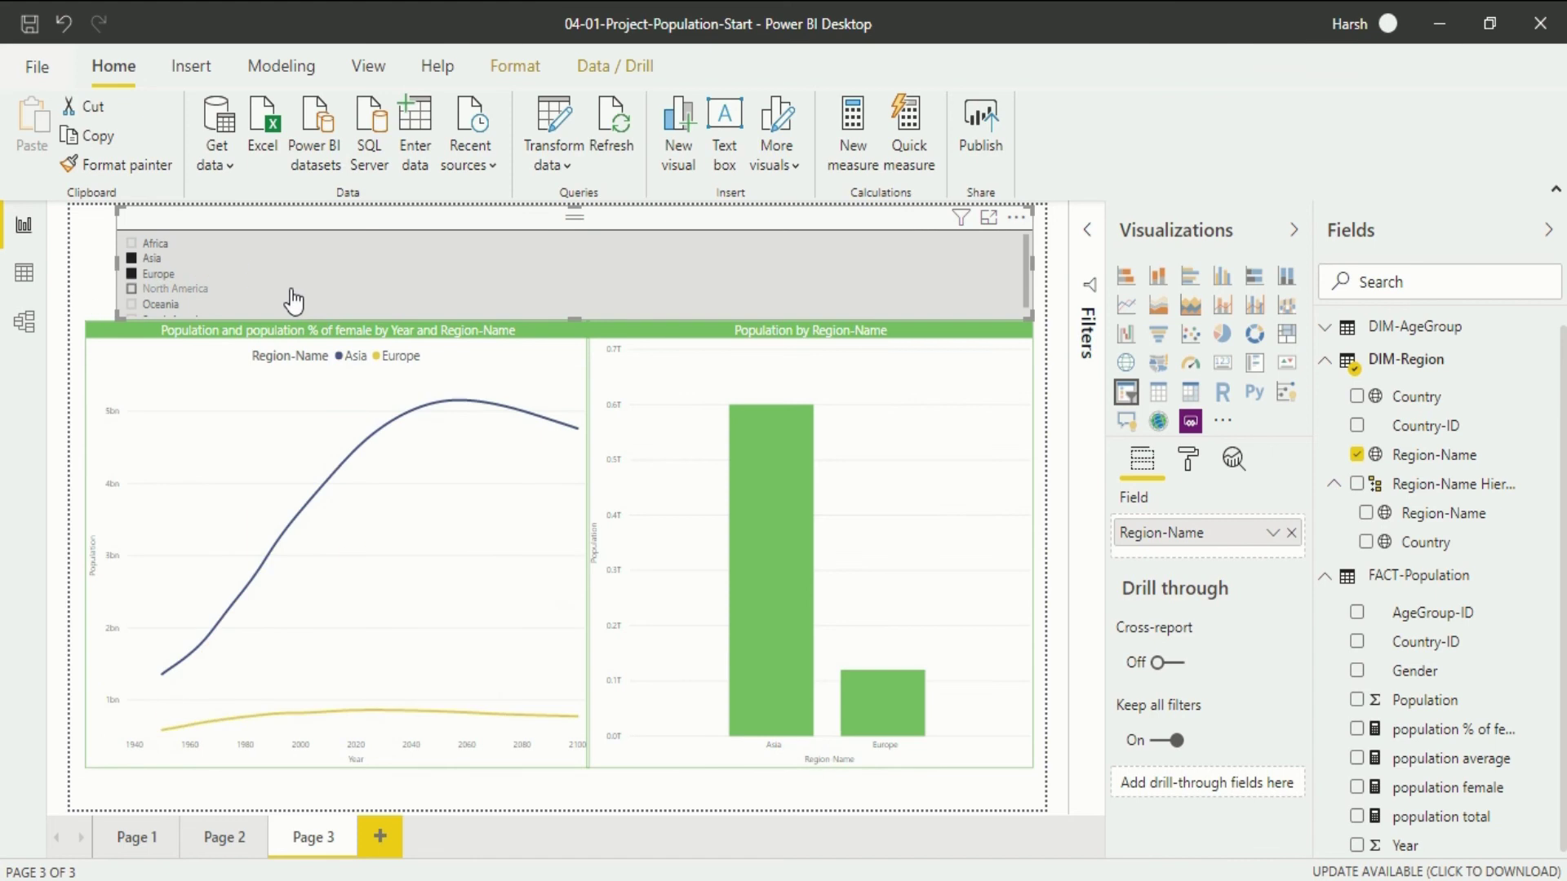
click(167, 245)
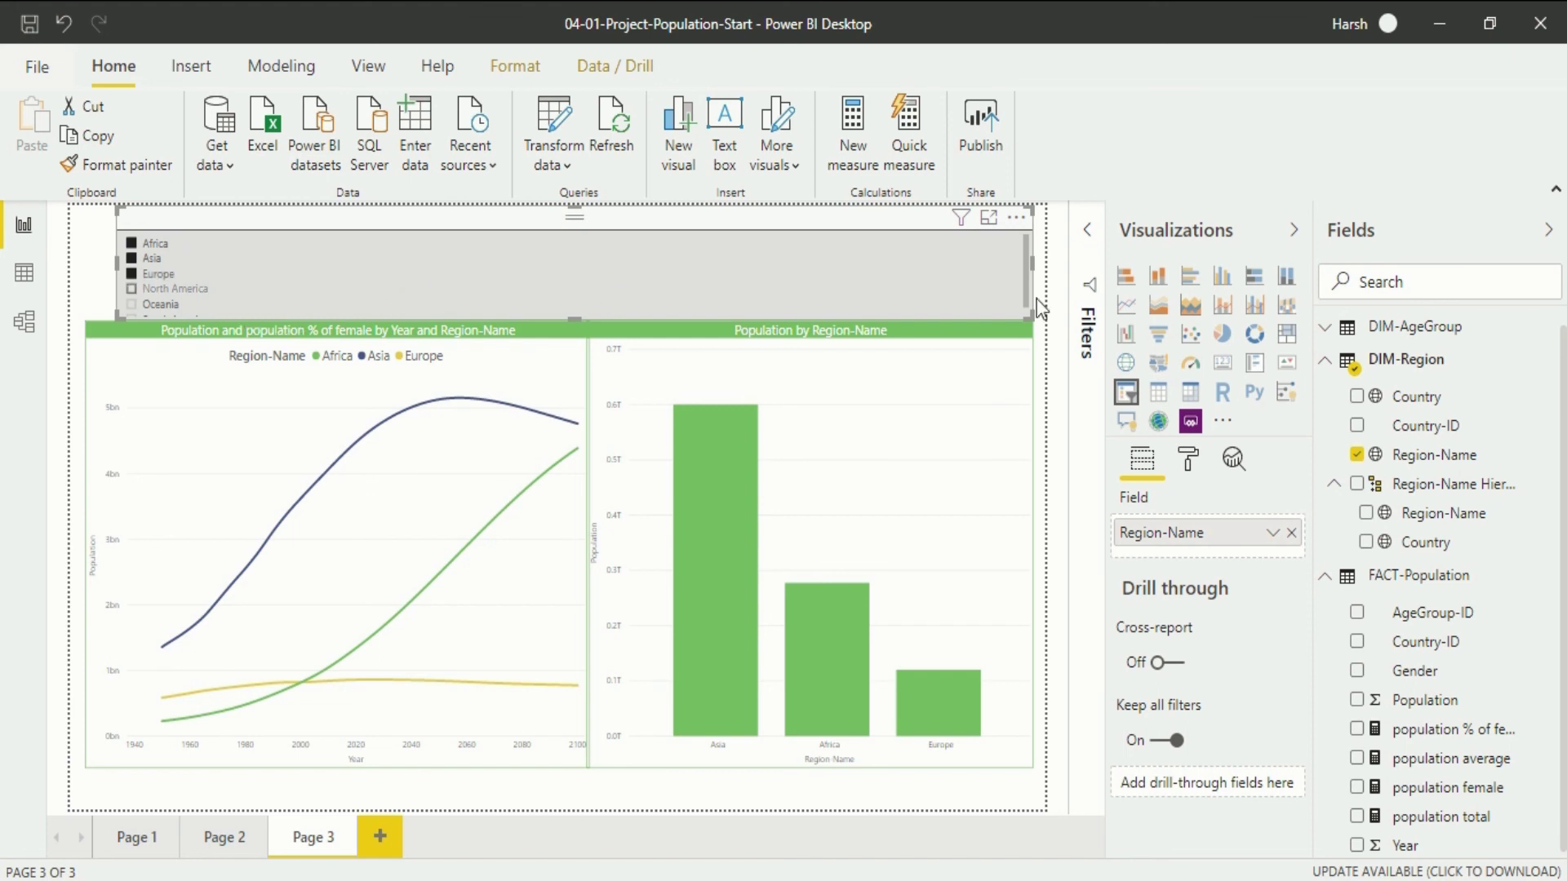
click(1185, 460)
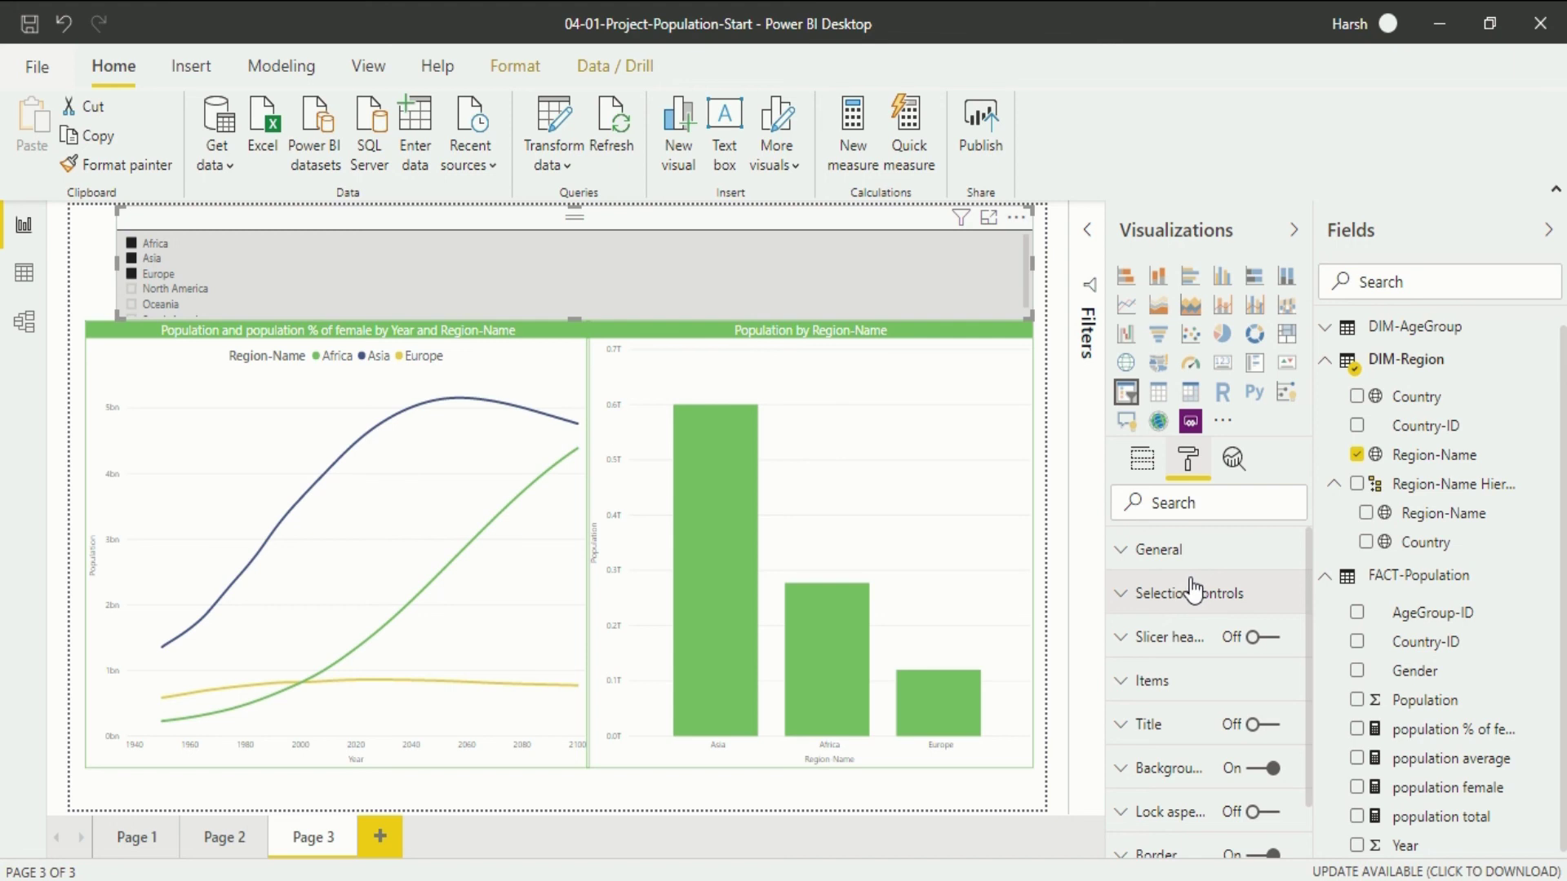
Step: Try Single select in Selection controls with Asia, then turn it back off
click(1126, 590)
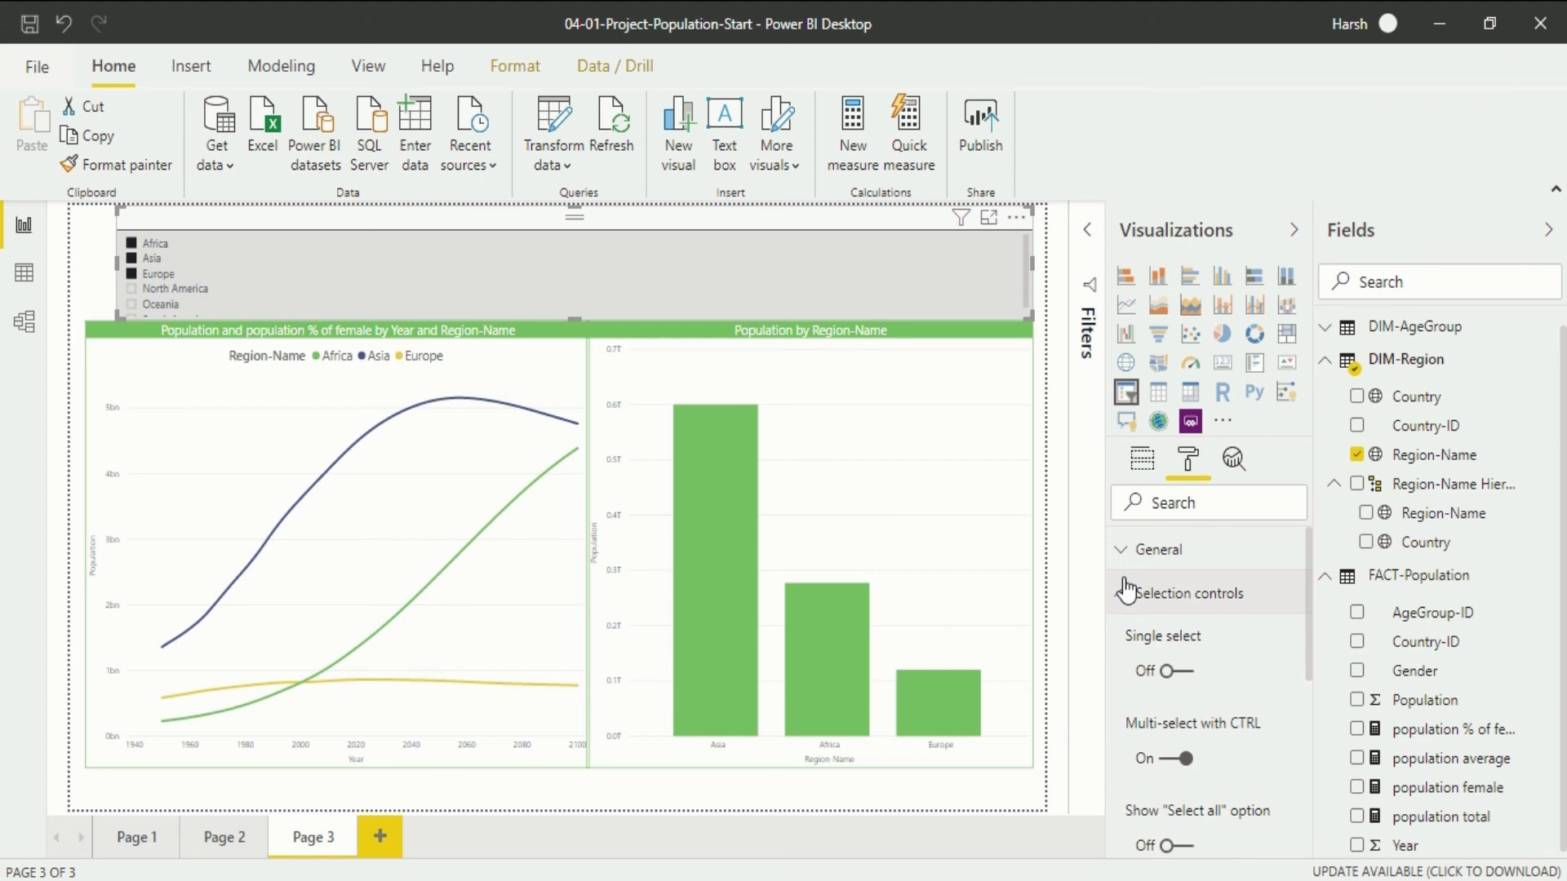
click(1177, 674)
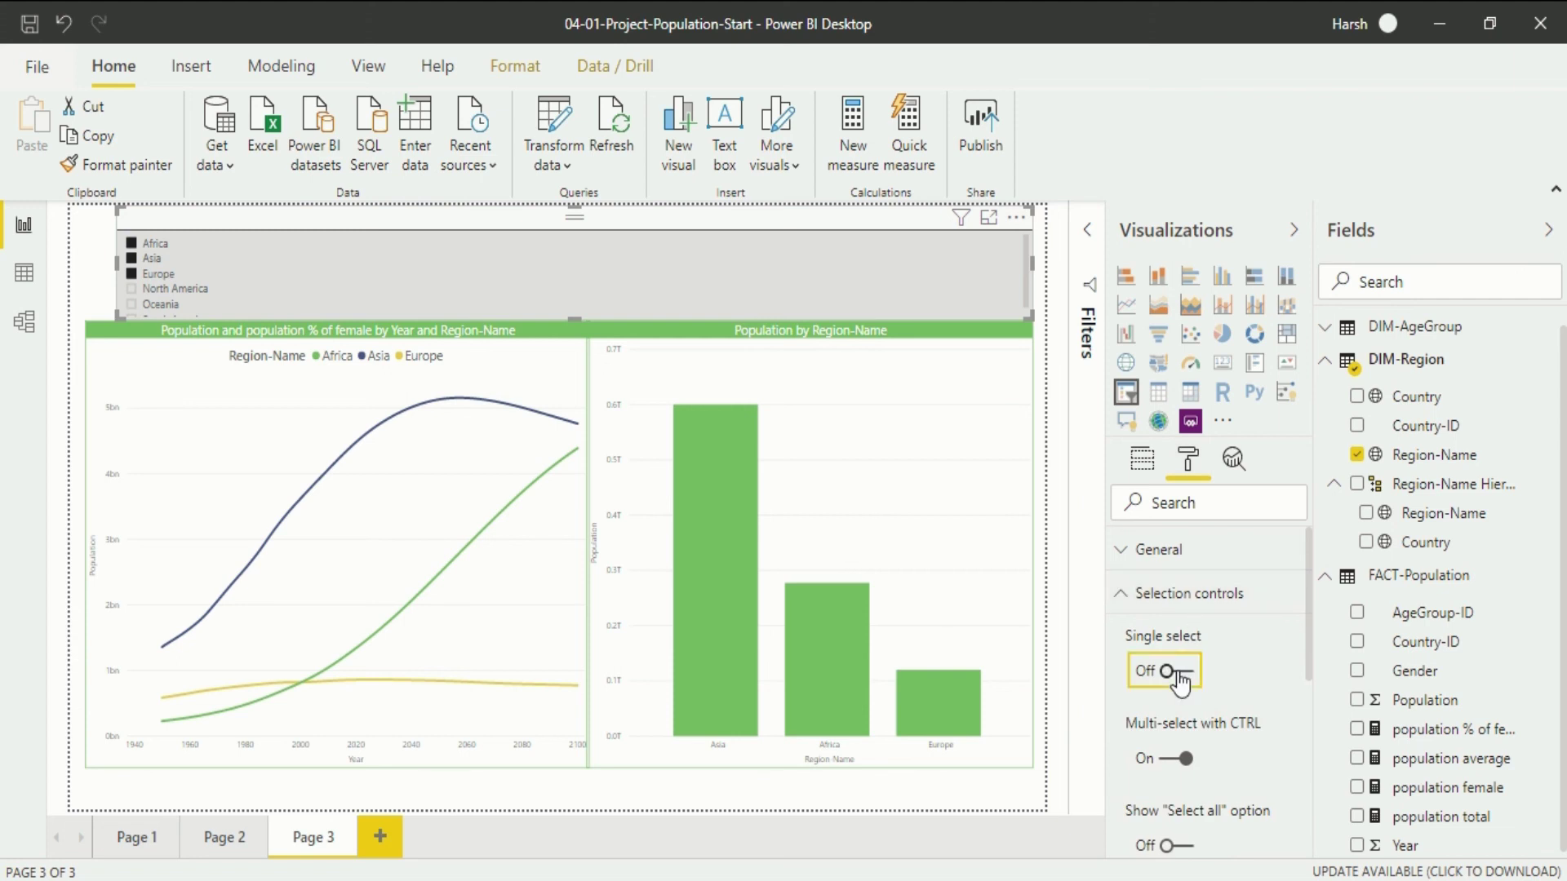
click(153, 259)
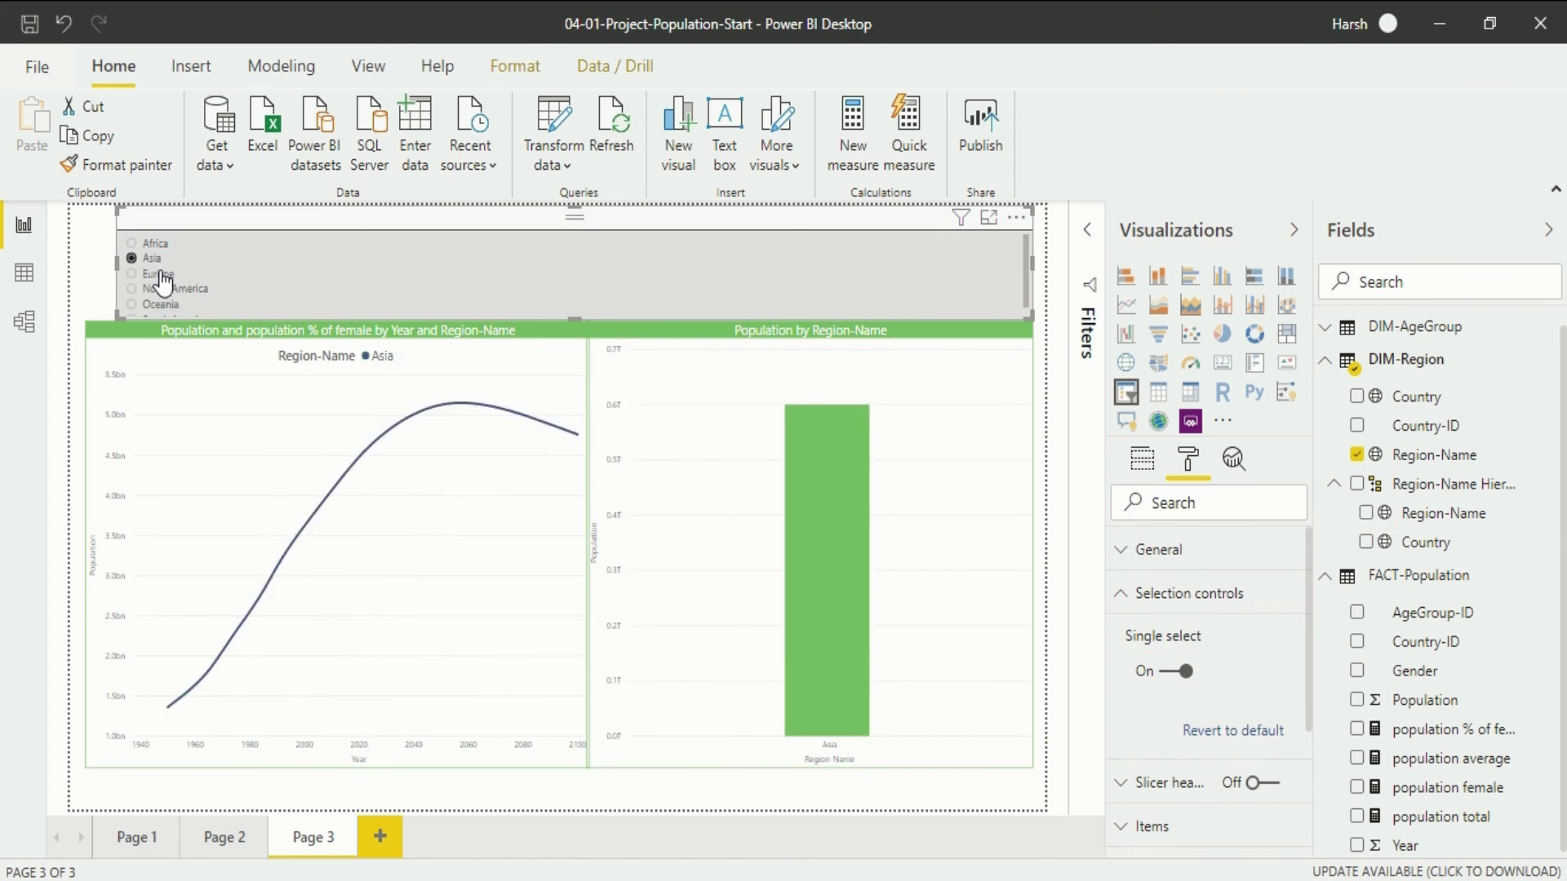
click(1176, 674)
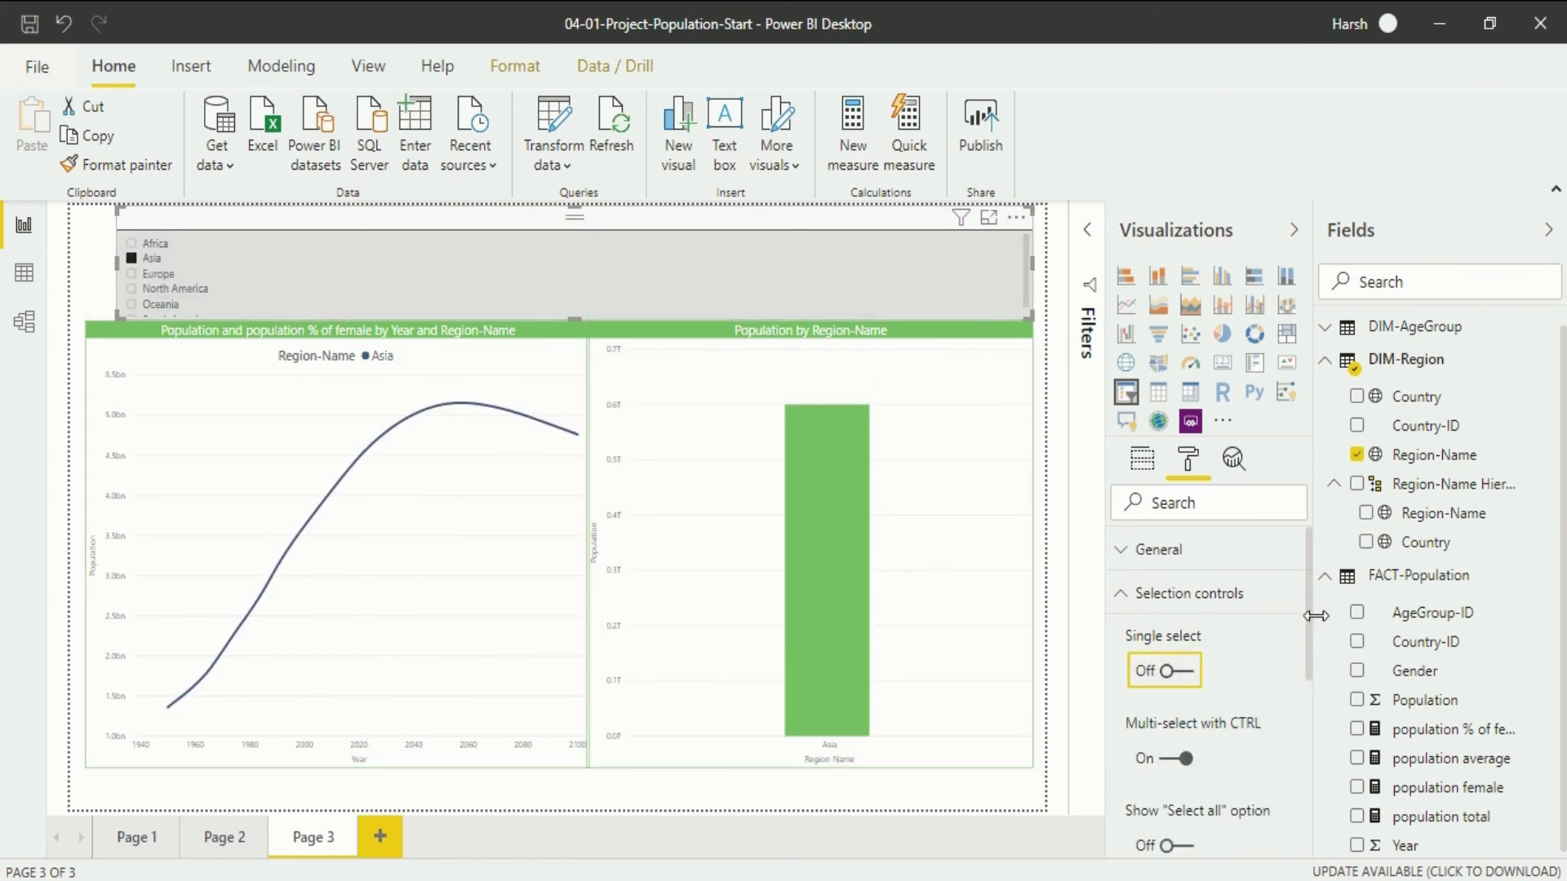
Step: Turn on Show Select all, select and clear all regions, then turn it off
drag(1309, 596, 1308, 630)
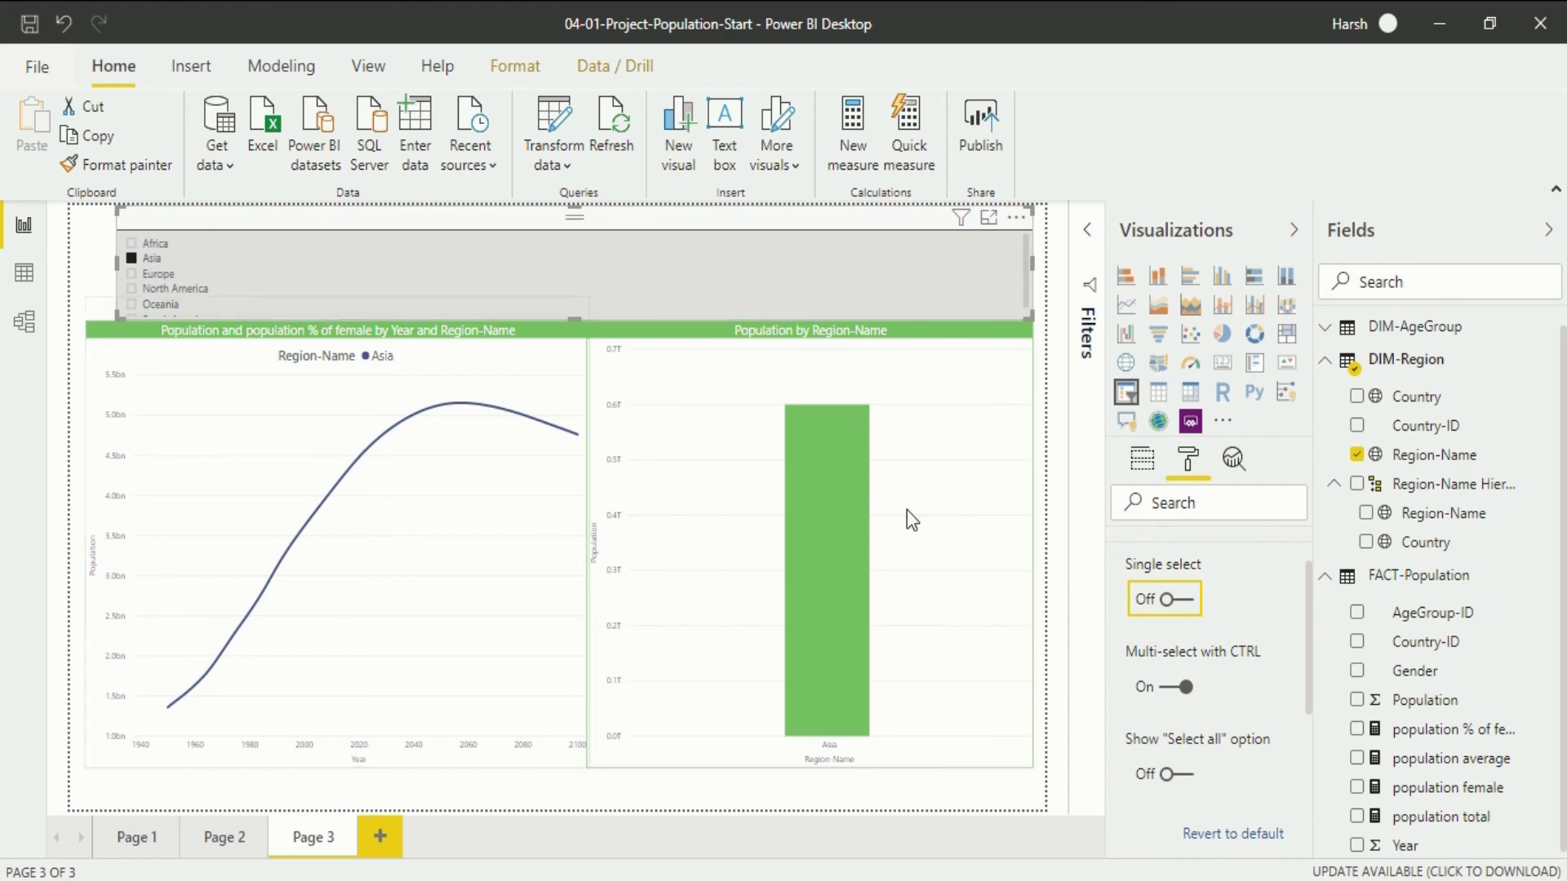
click(1187, 776)
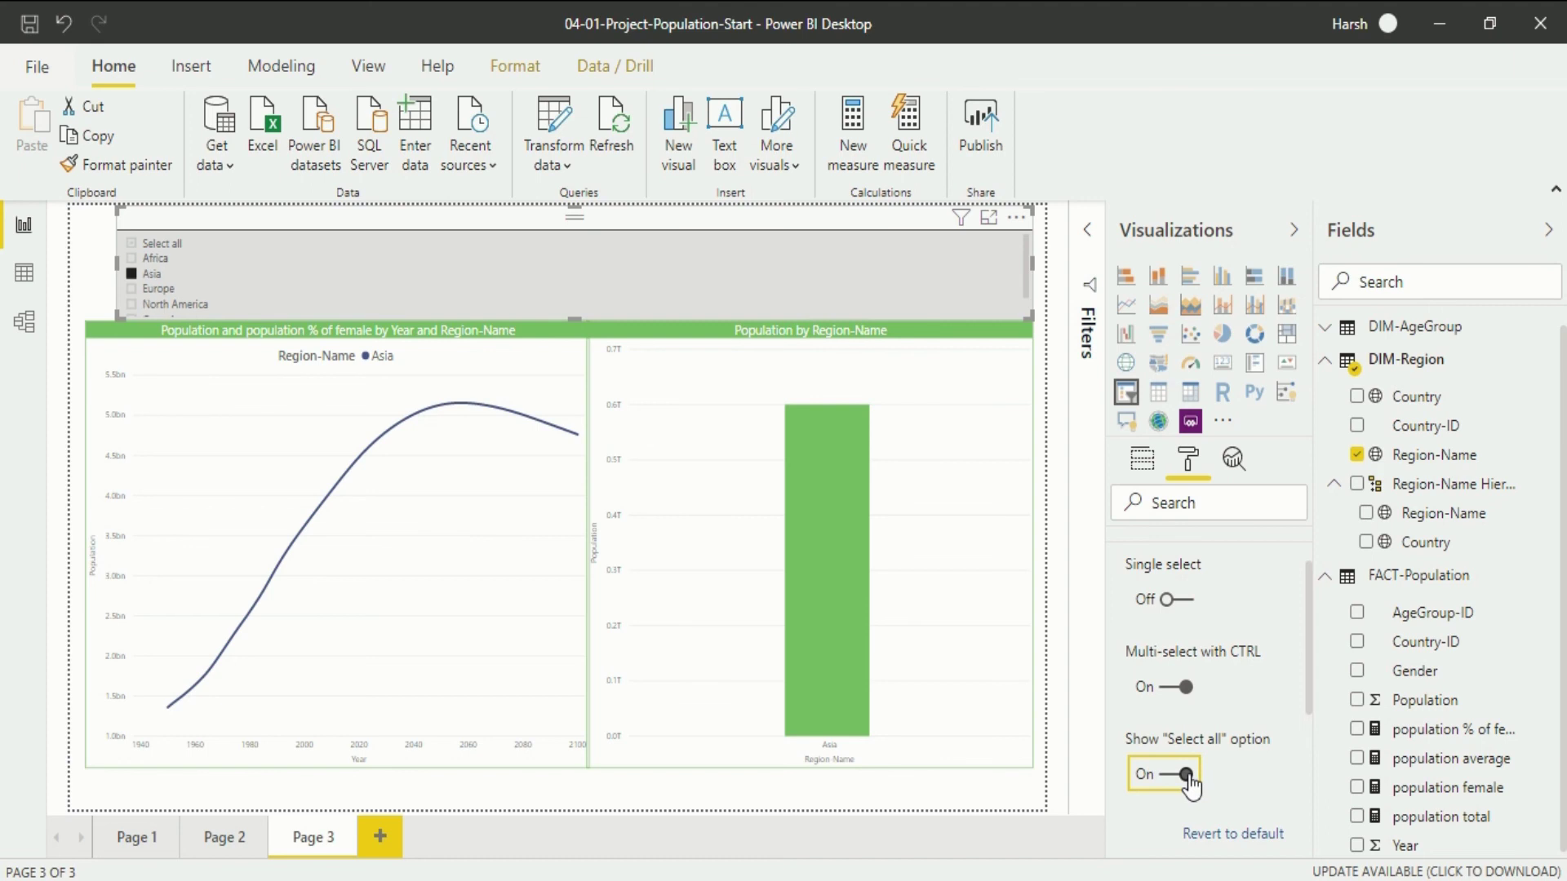
click(135, 244)
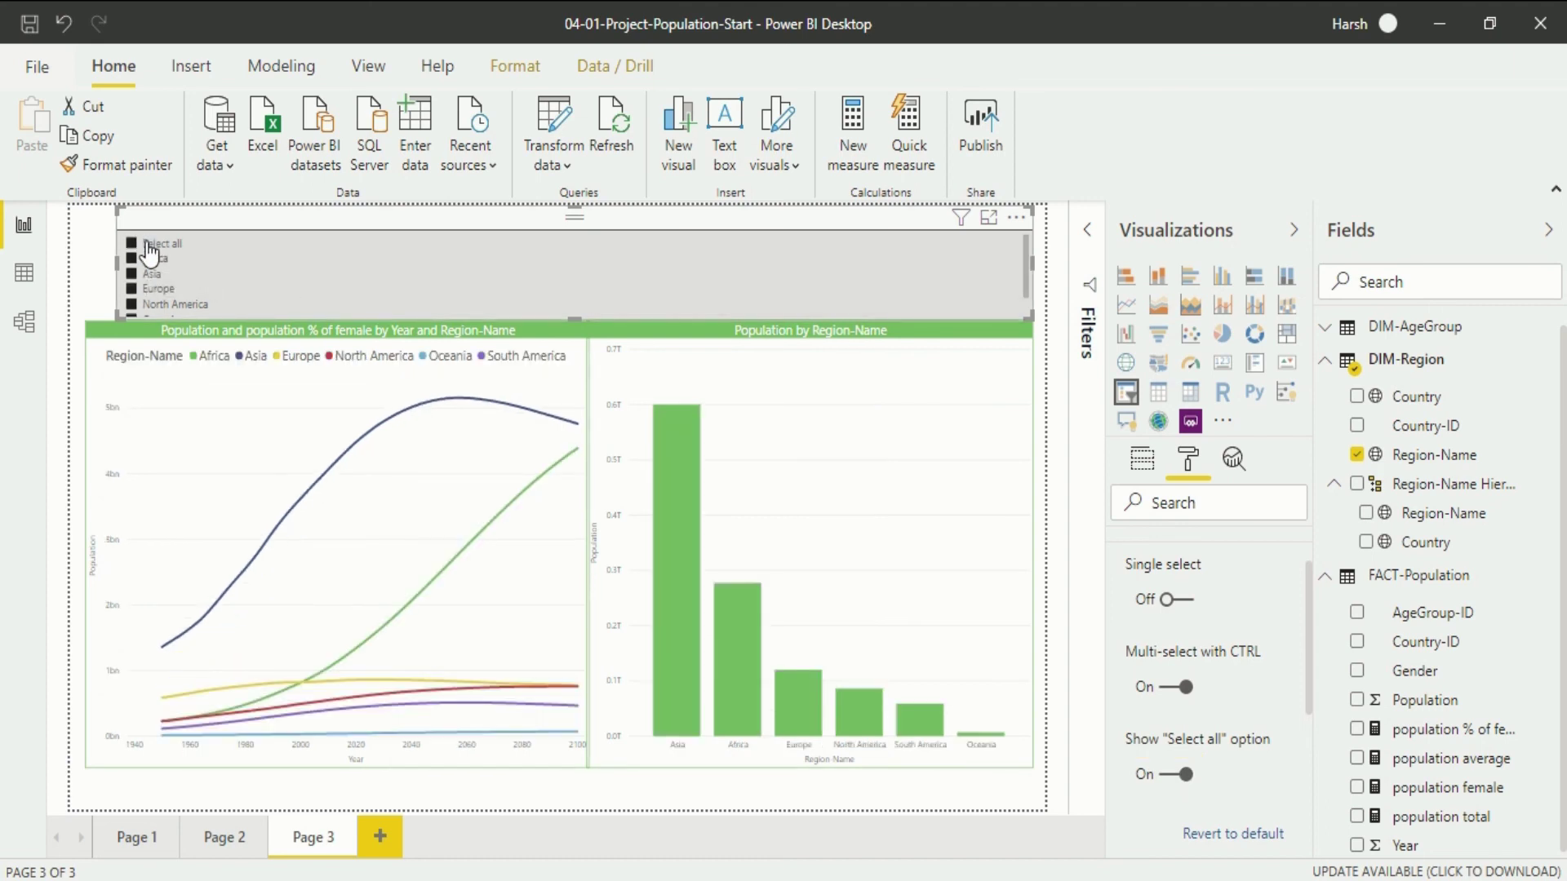
click(149, 250)
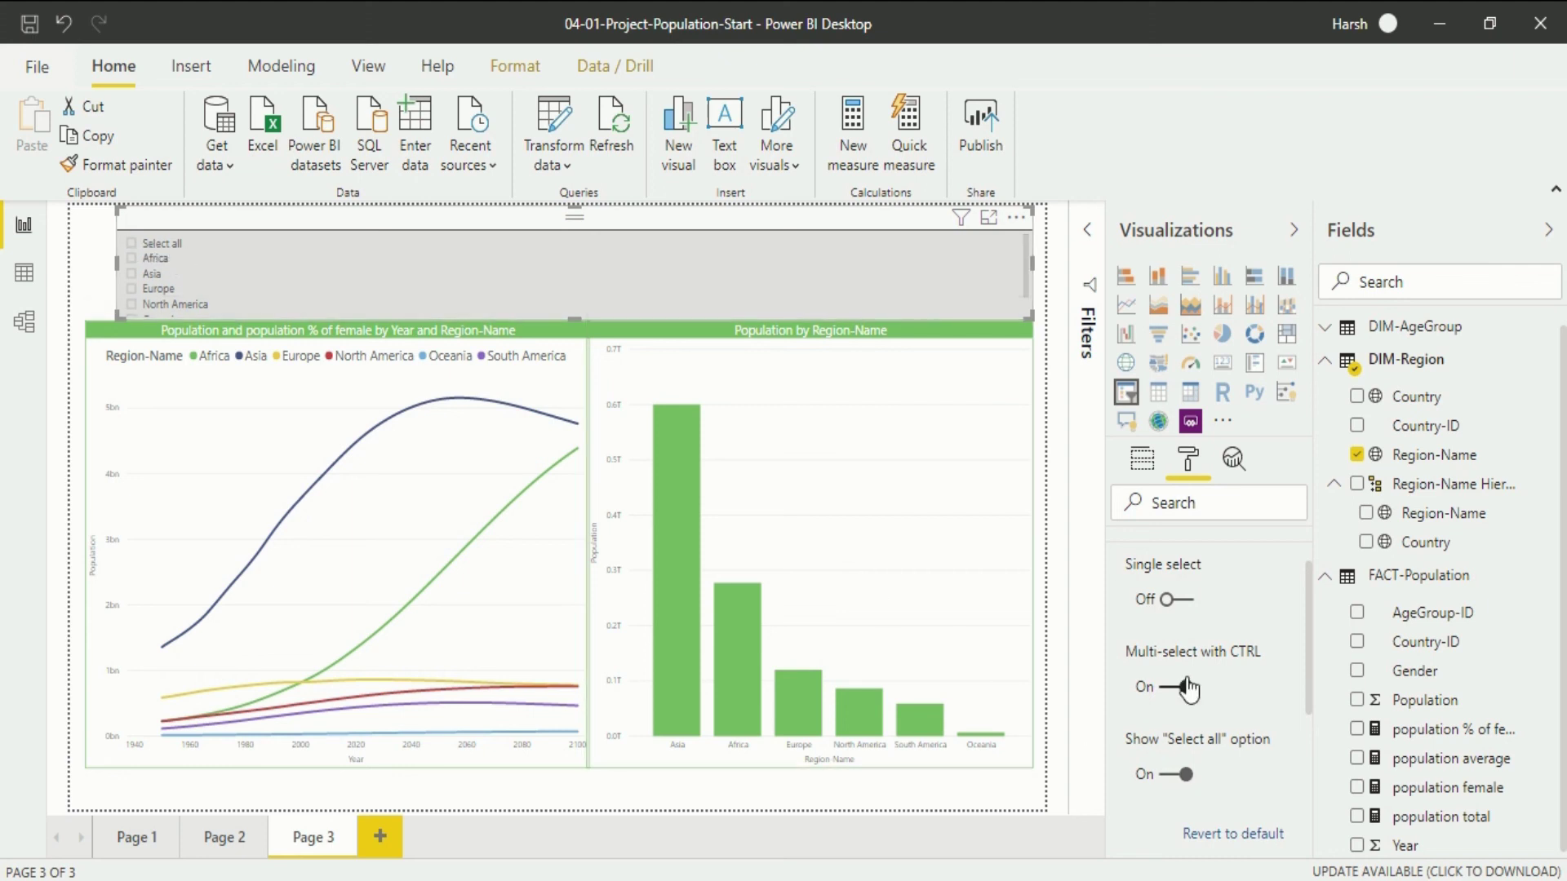
click(1181, 775)
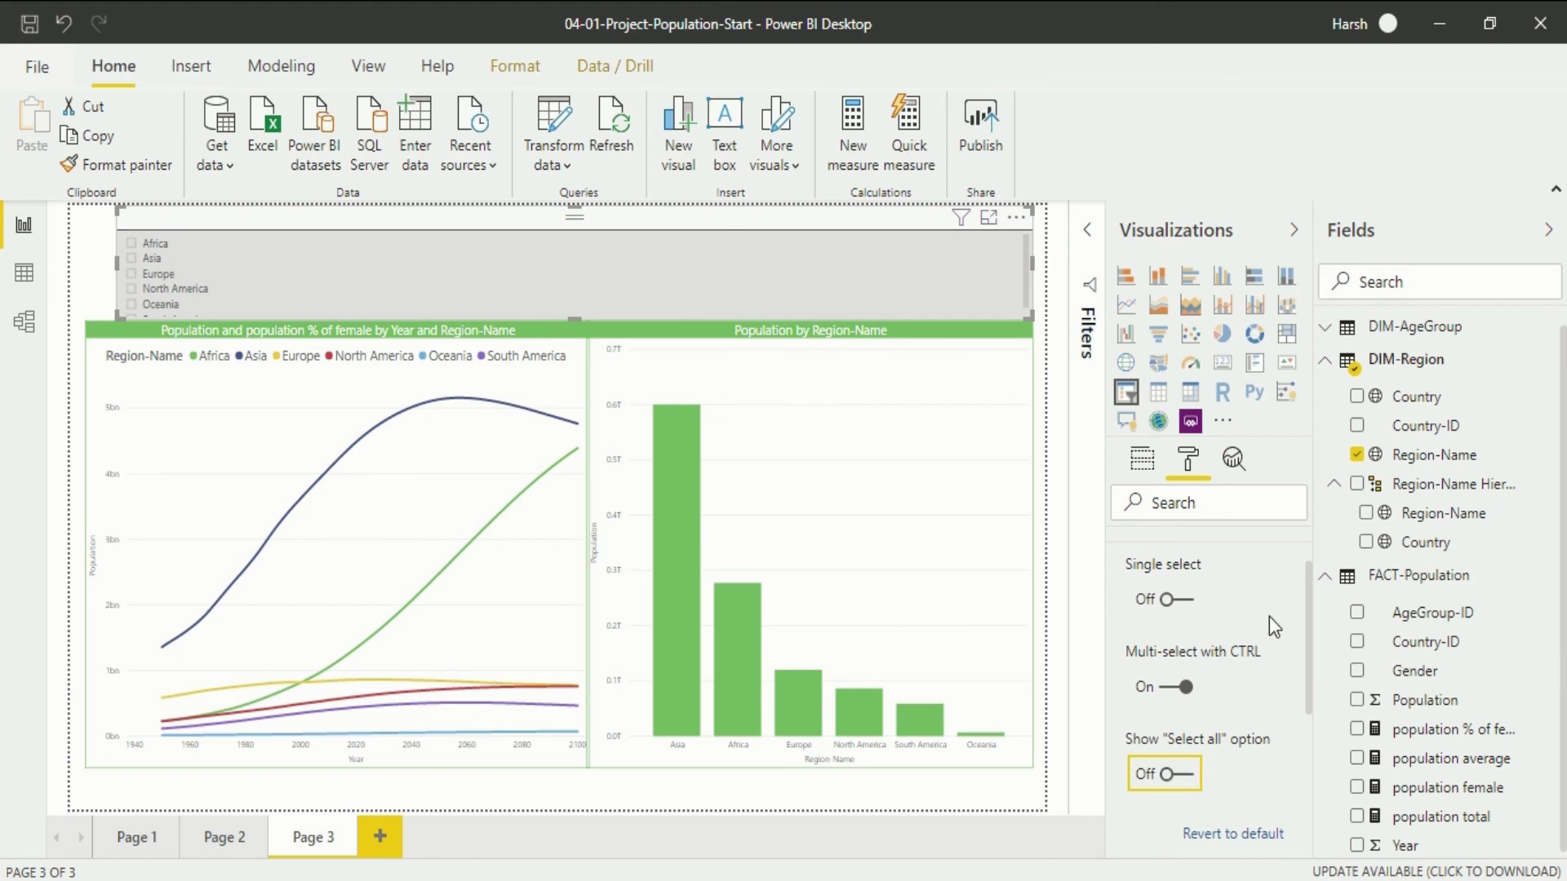
scroll(1309, 672, down, 1)
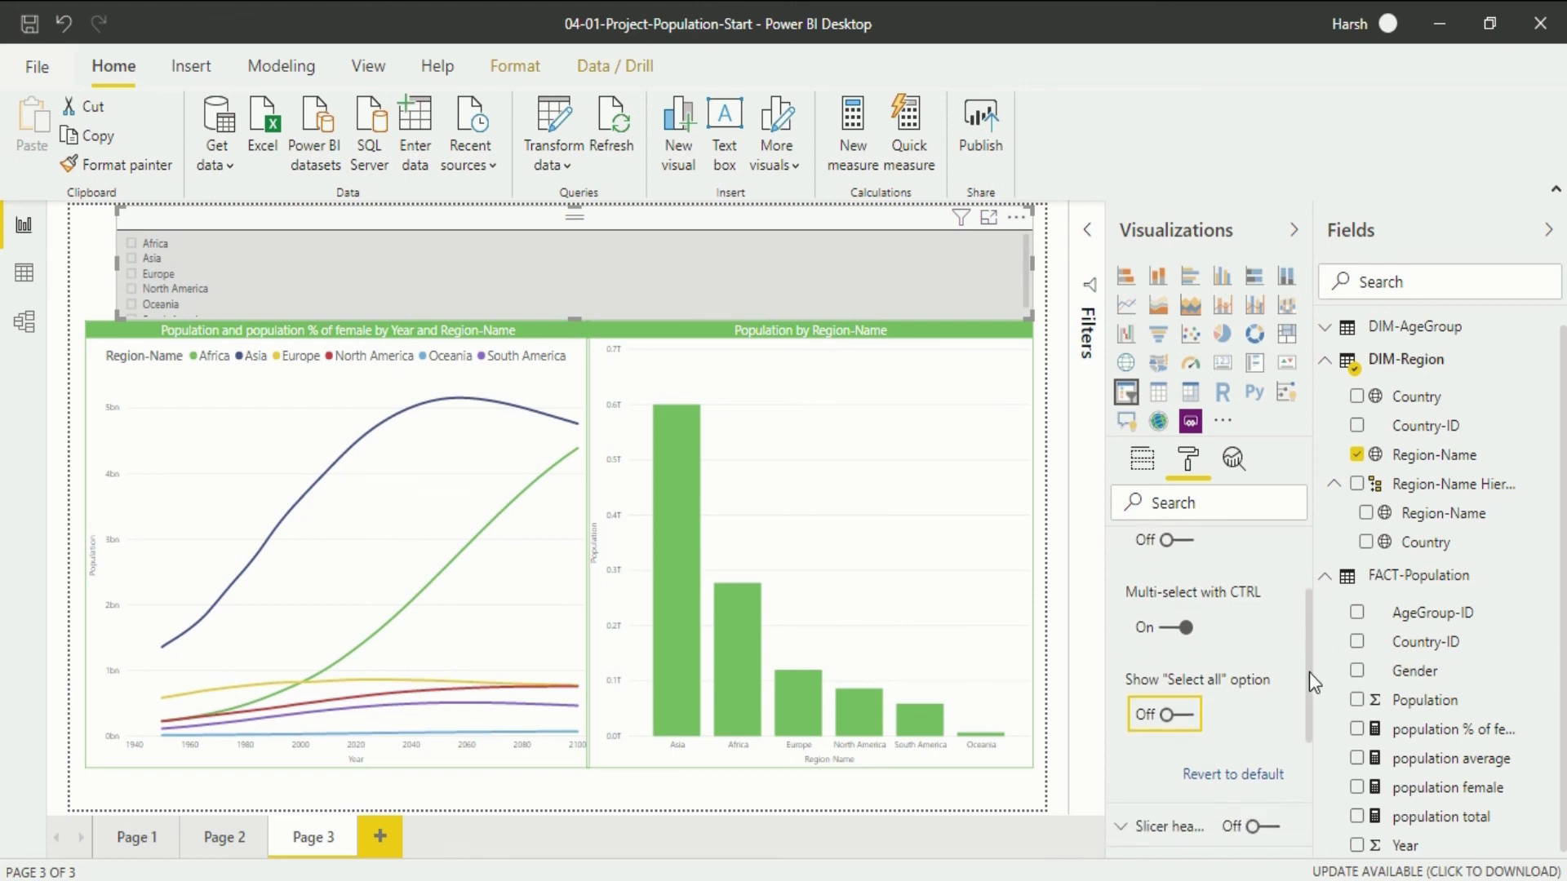
scroll(1310, 615, up, 2)
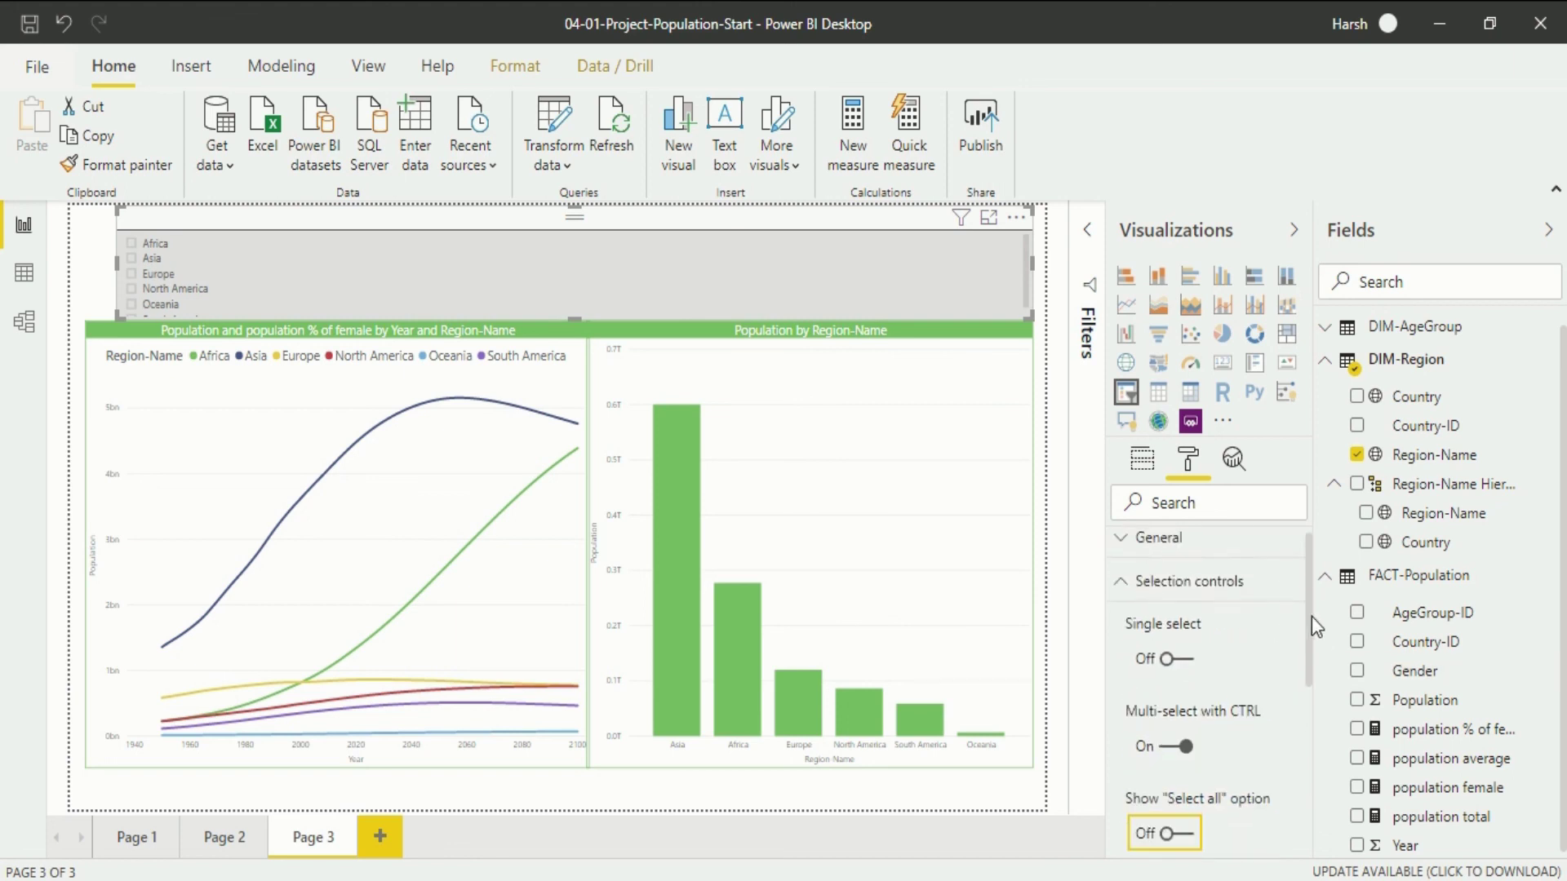
click(1138, 584)
click(1135, 587)
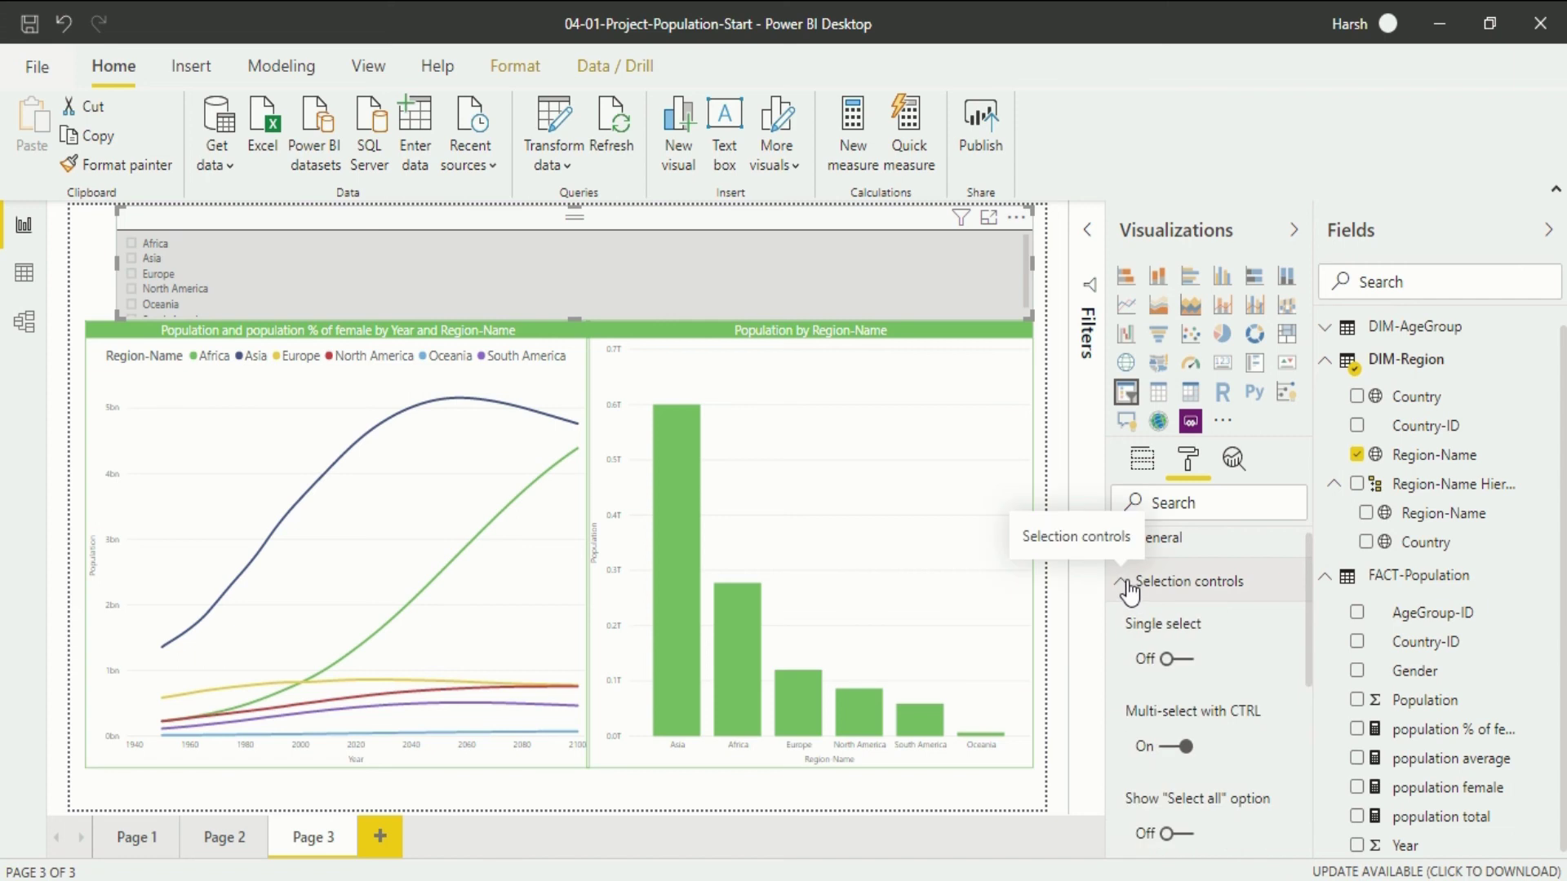
click(1130, 588)
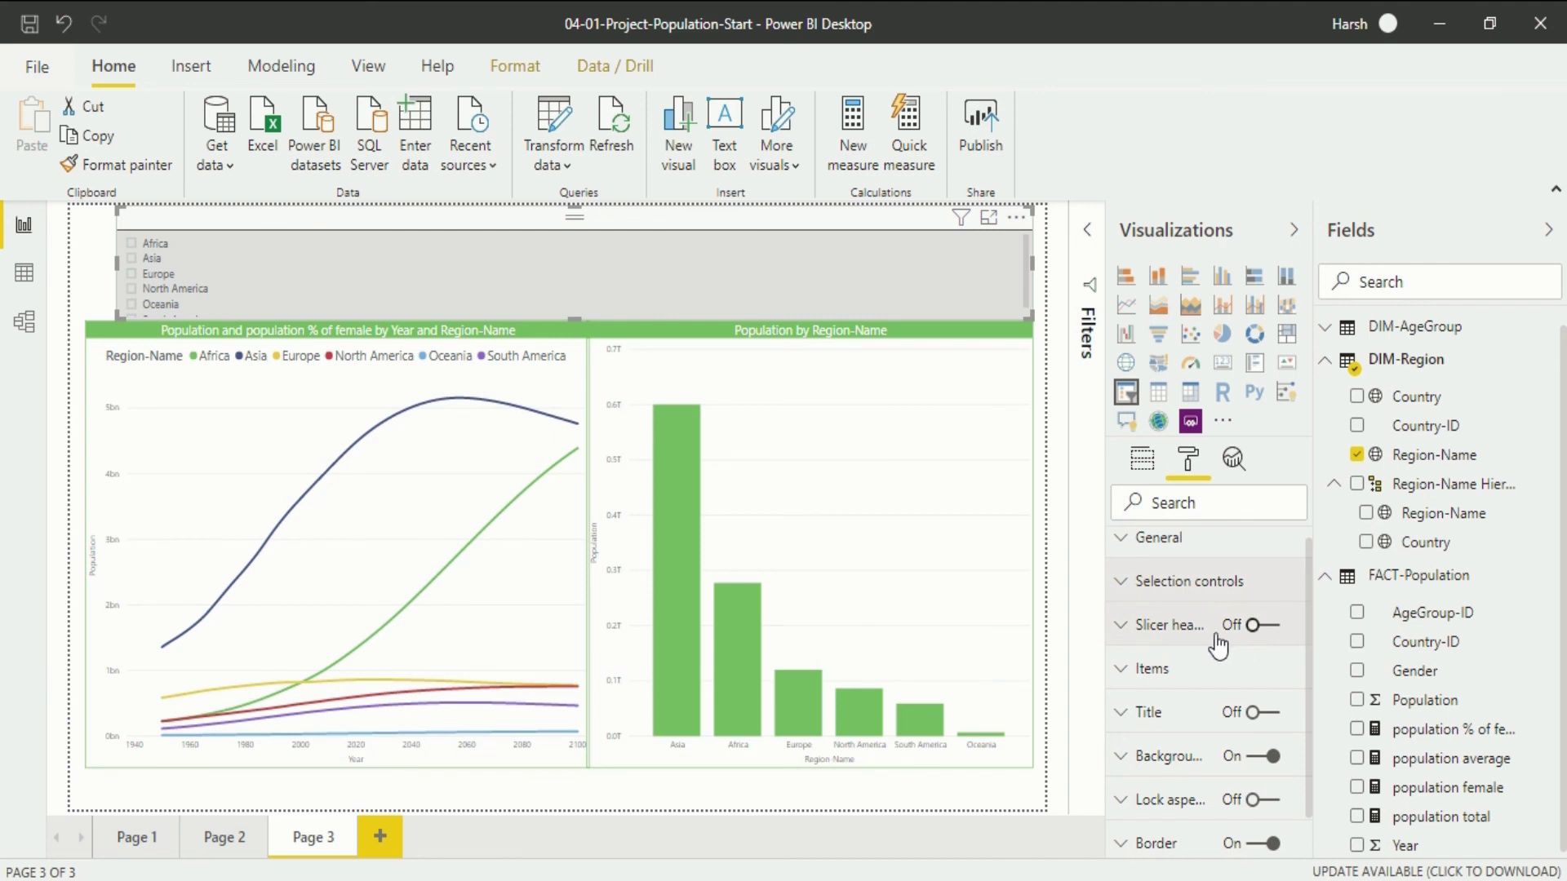
Step: Set the slicer's item text size to 14 pt
click(1152, 670)
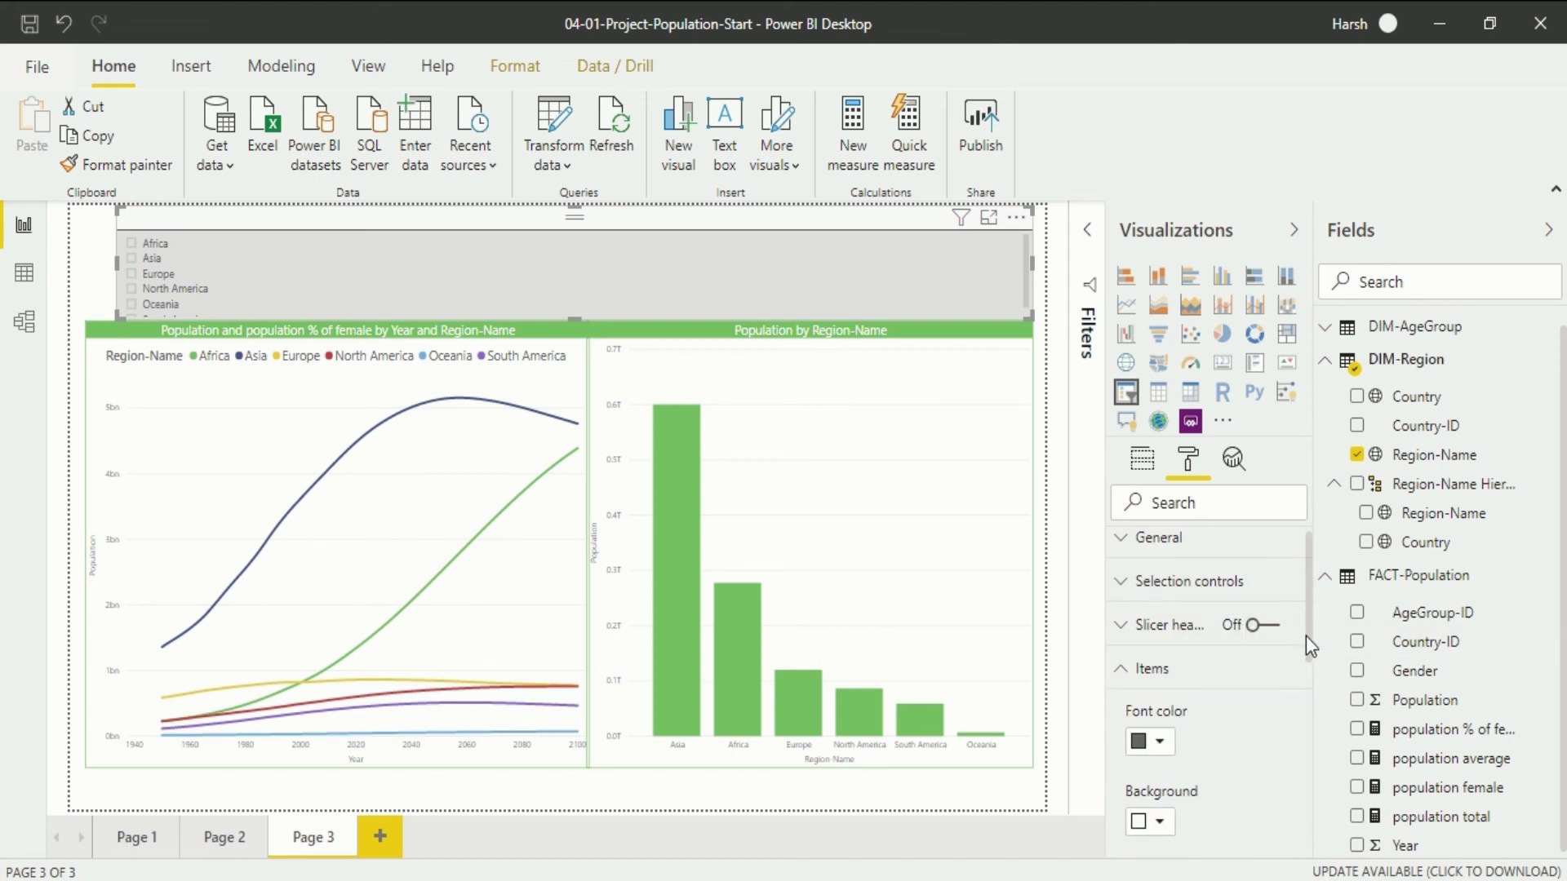
scroll(1310, 645, down, 1)
scroll(1313, 653, down, 5)
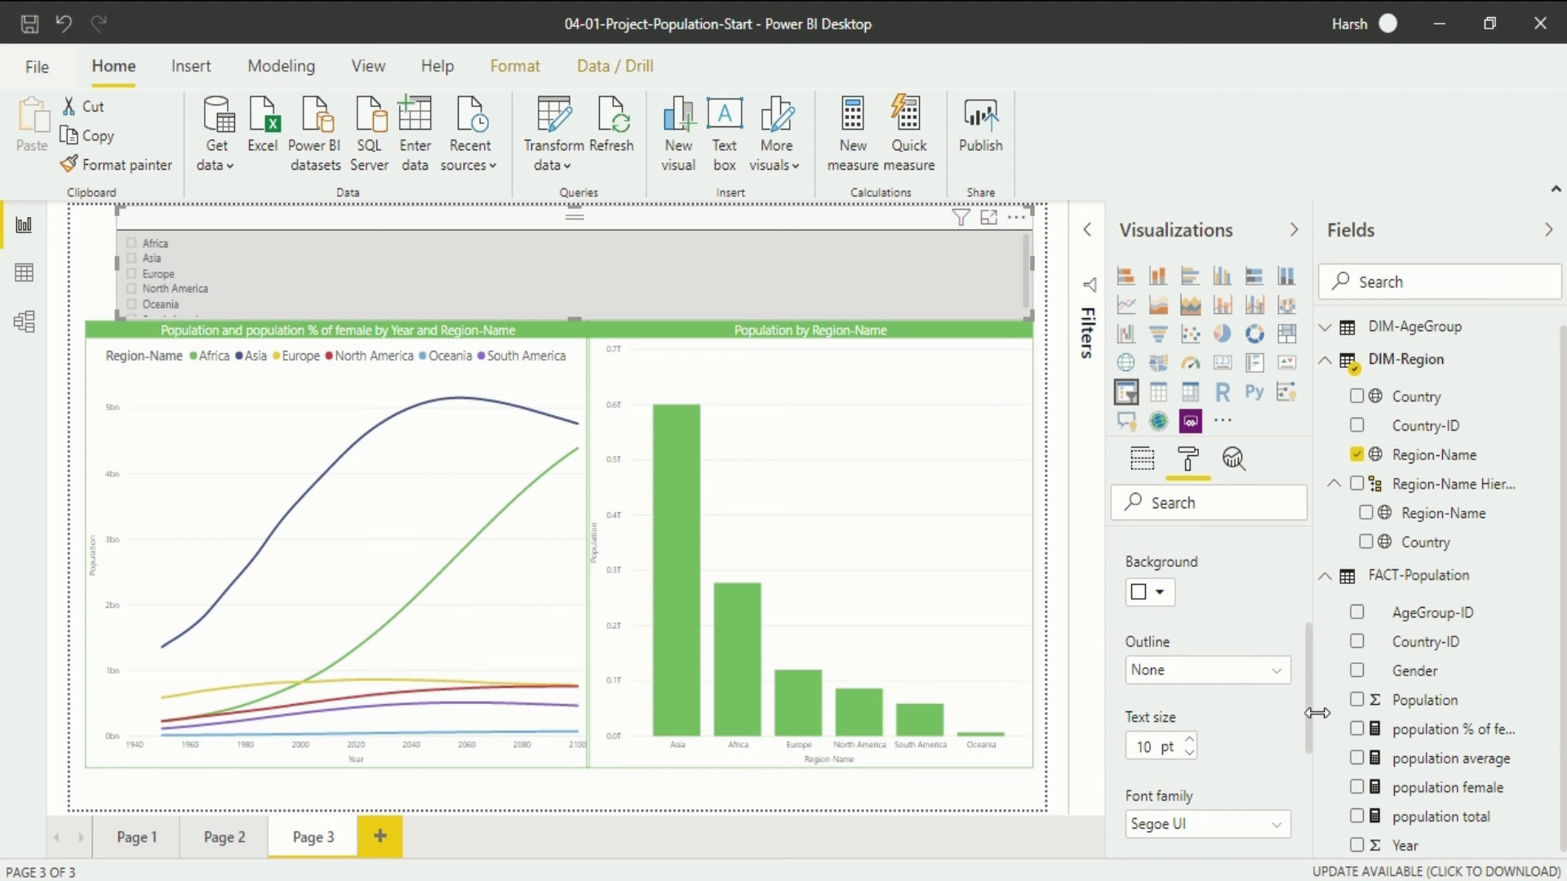
scroll(1322, 735, up, 5)
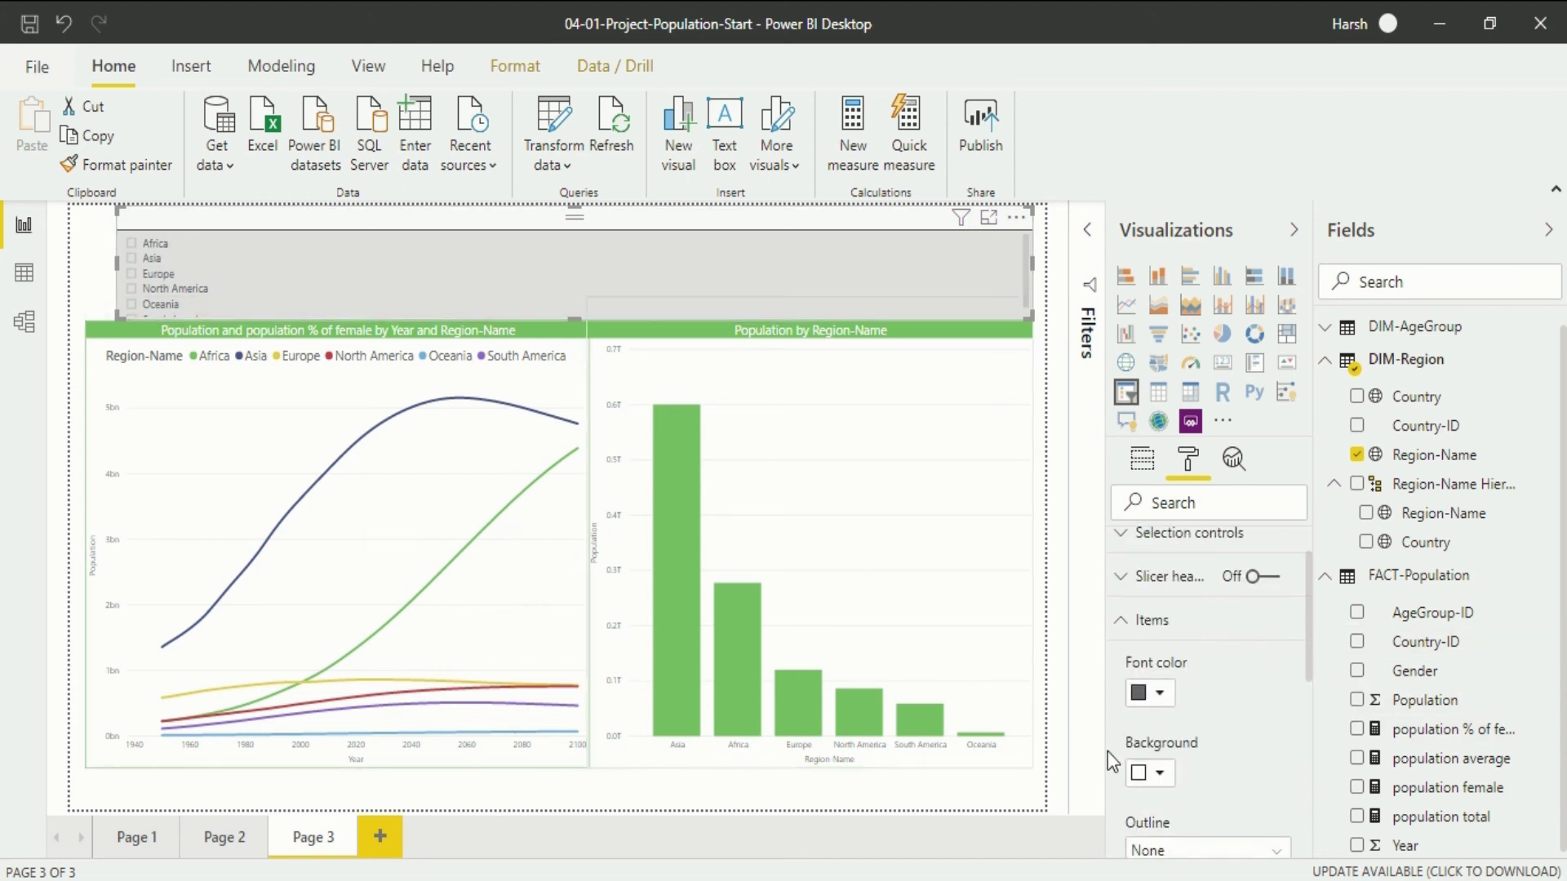
scroll(1306, 653, down, 5)
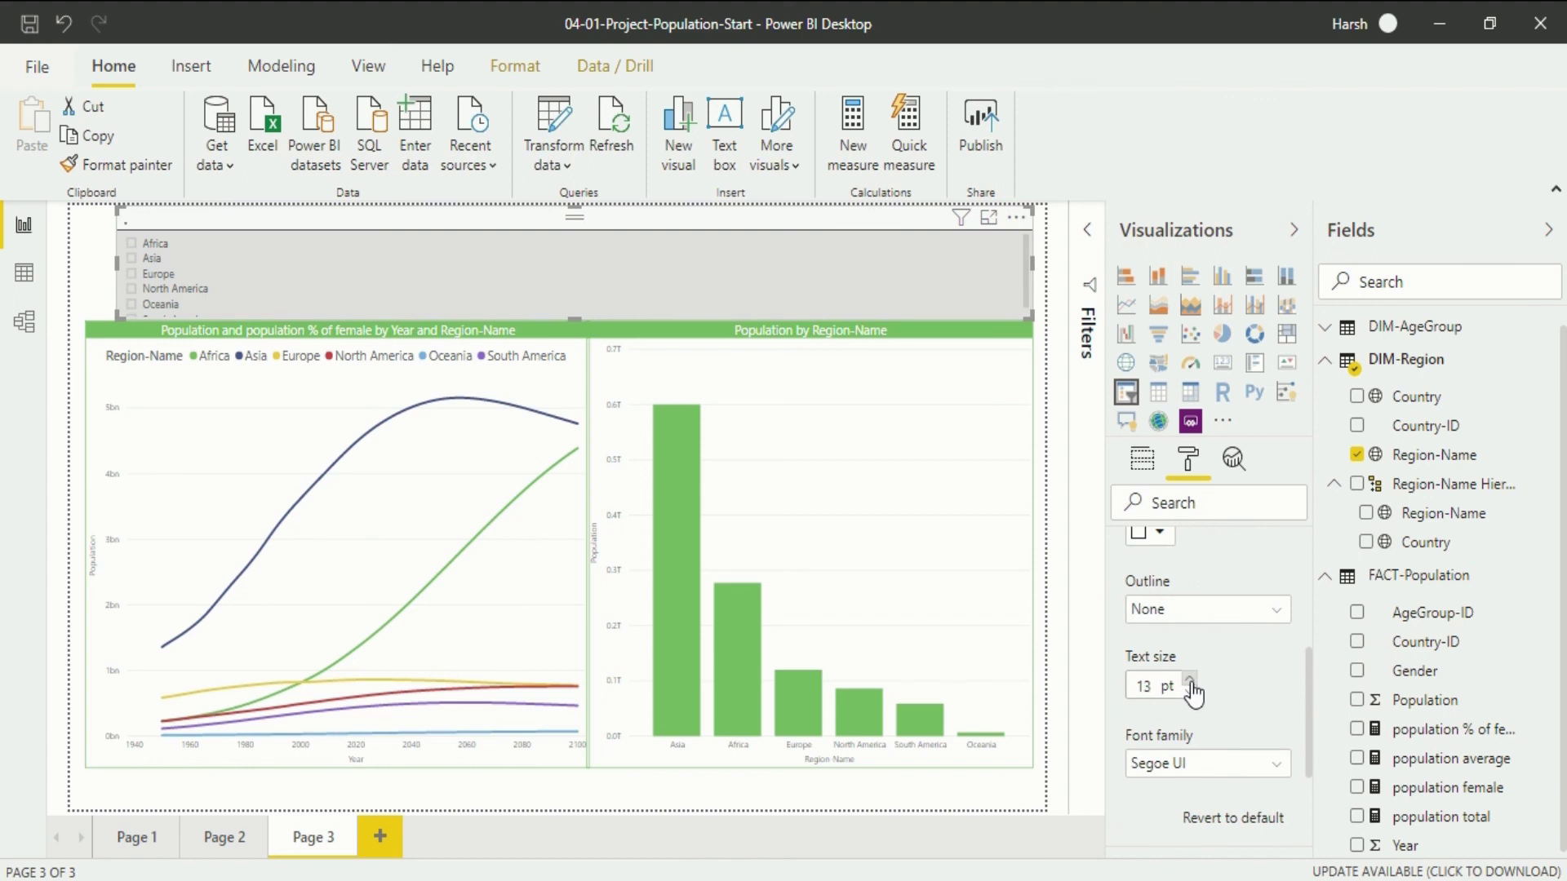
click(1190, 691)
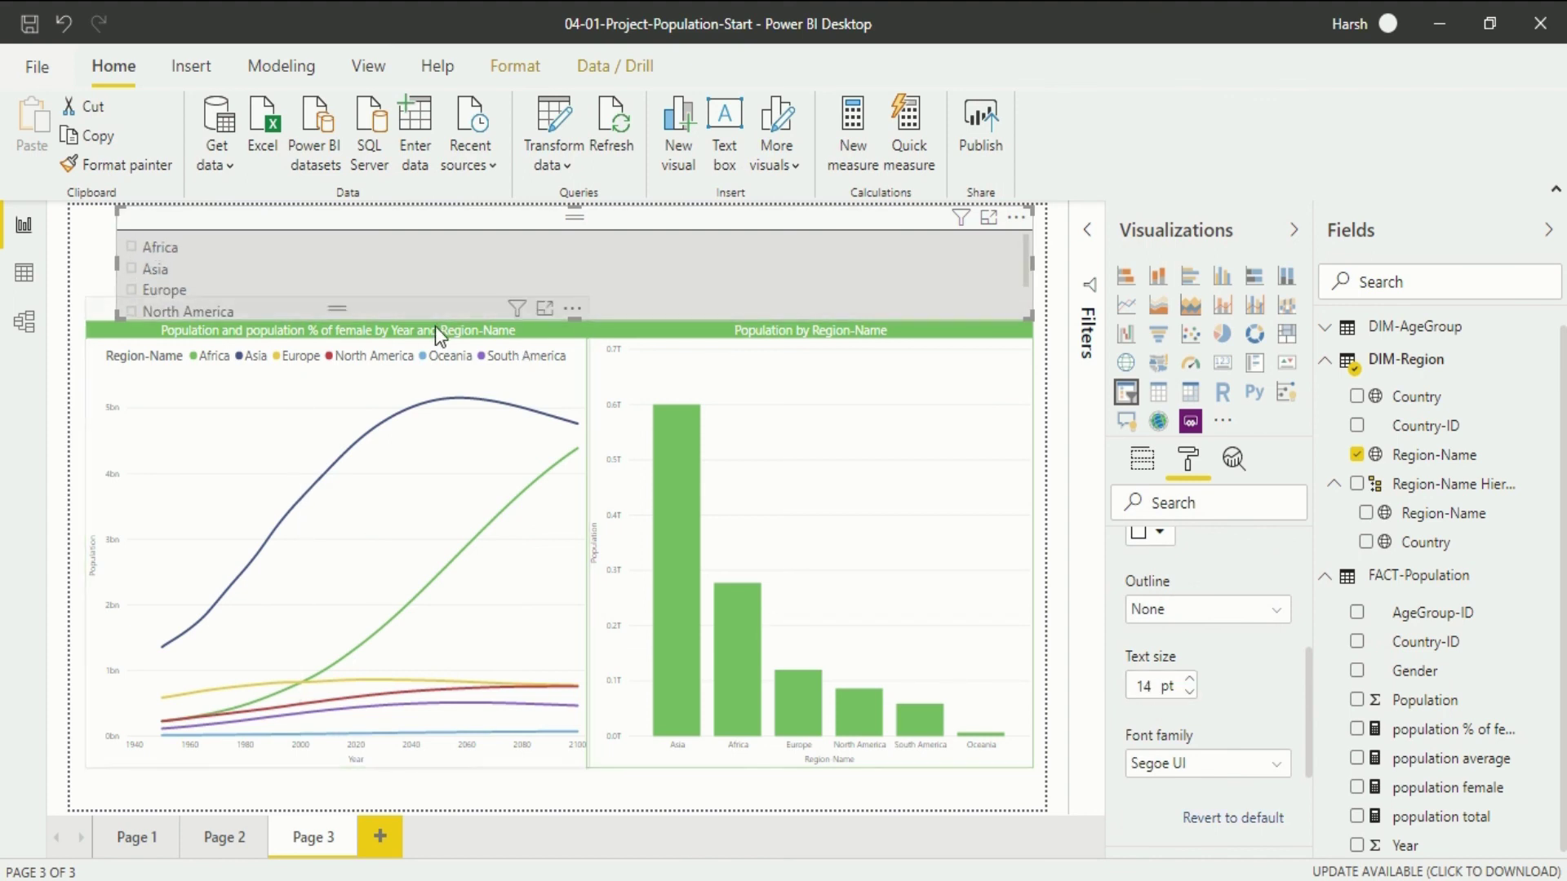
Step: Stretch the slicer down over the chart titles and collapse the Items card
drag(571, 336, 561, 385)
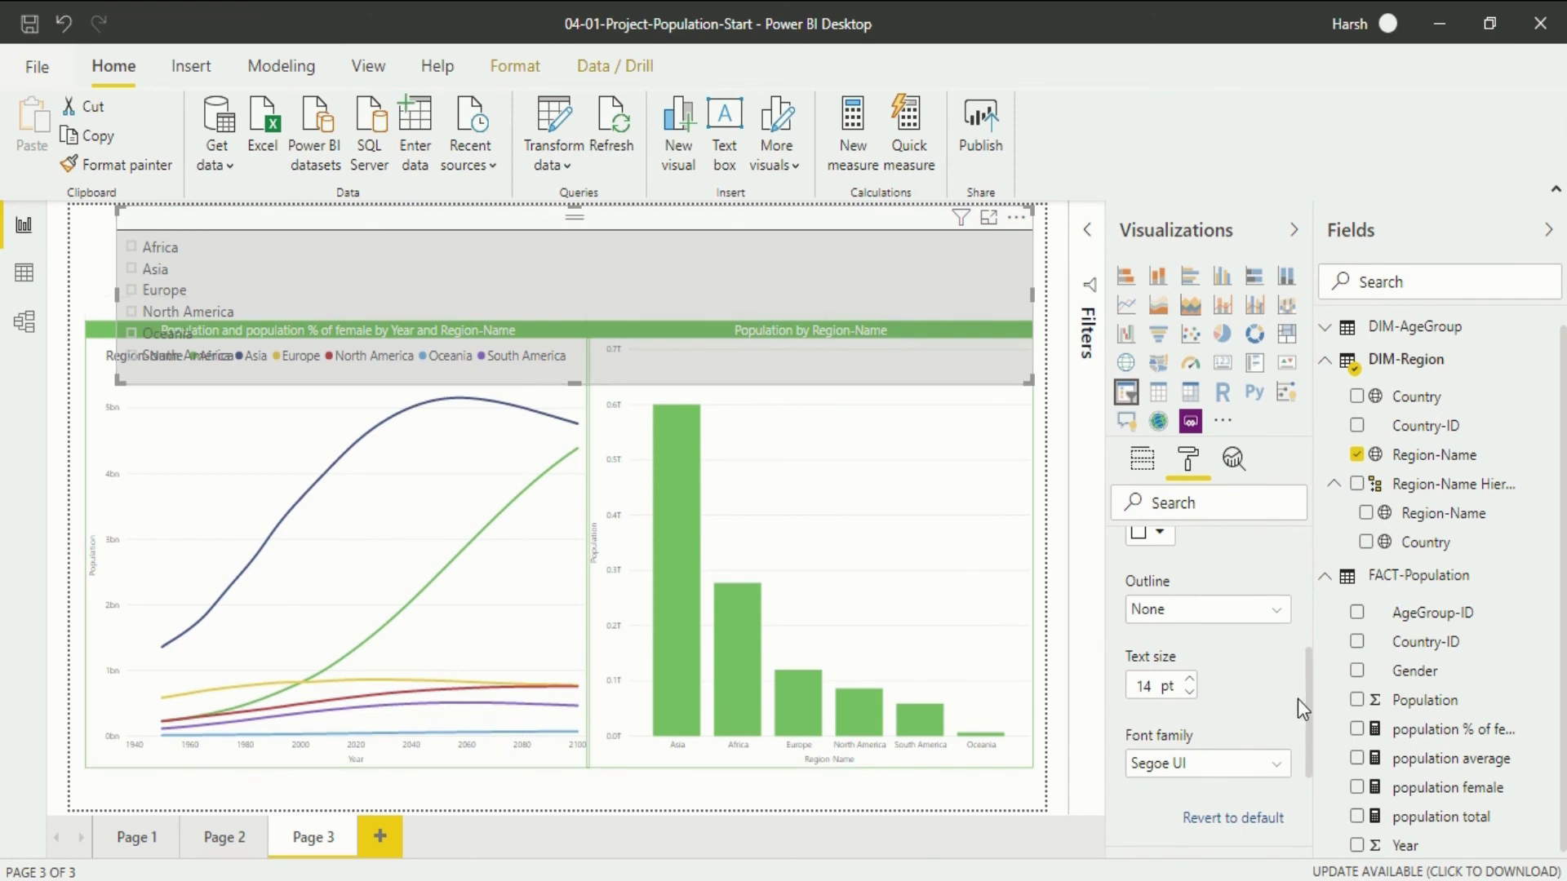
drag(1305, 698, 1306, 609)
click(1123, 617)
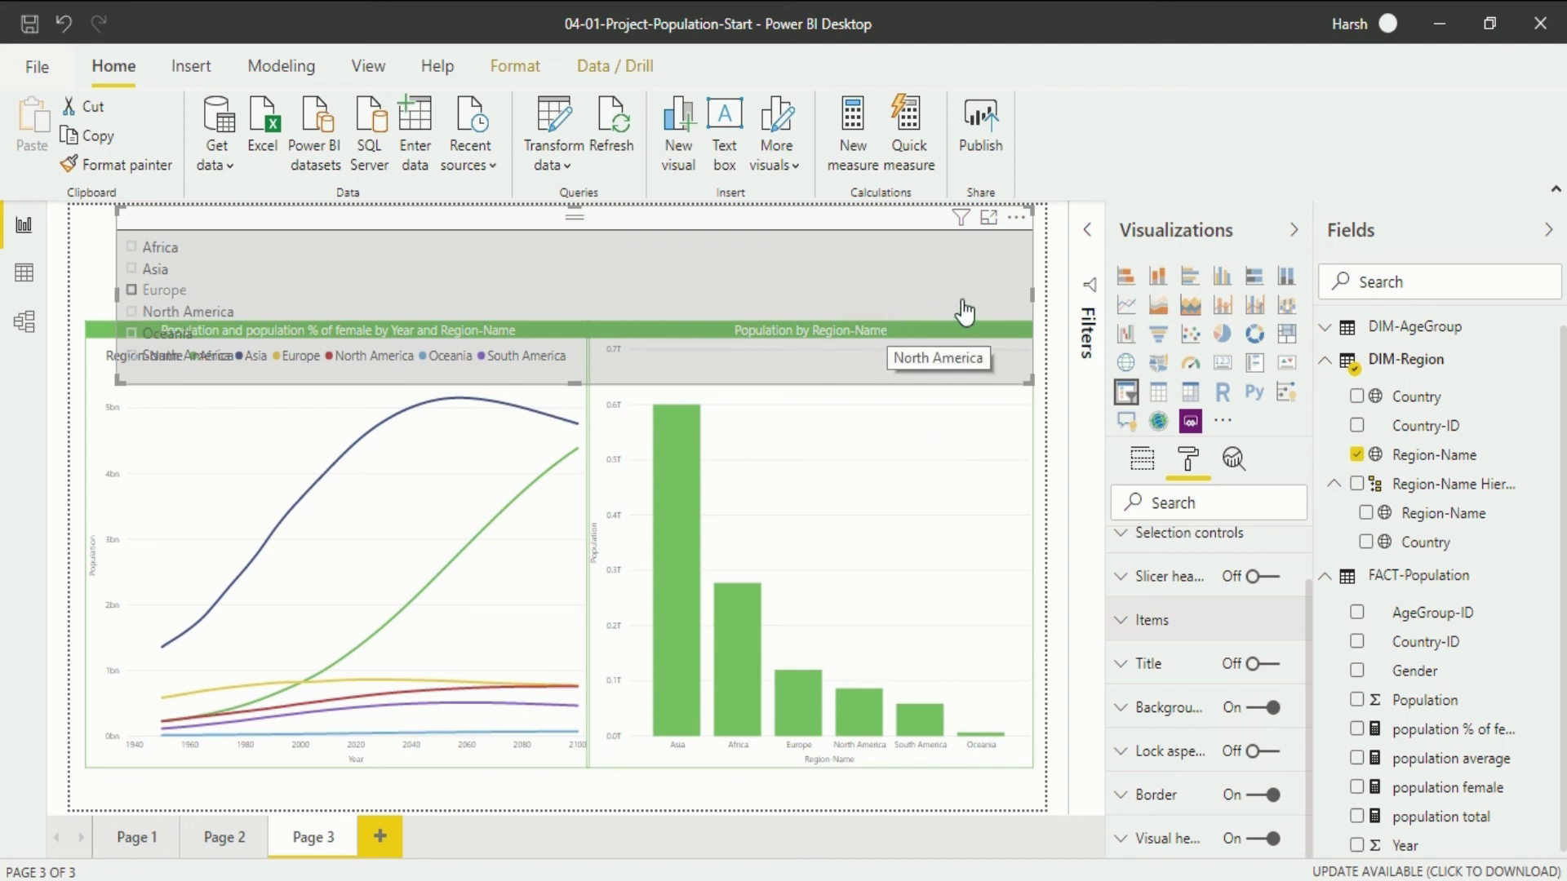
Step: Swap the slicer's field to Country and stretch it to list more countries
click(1356, 454)
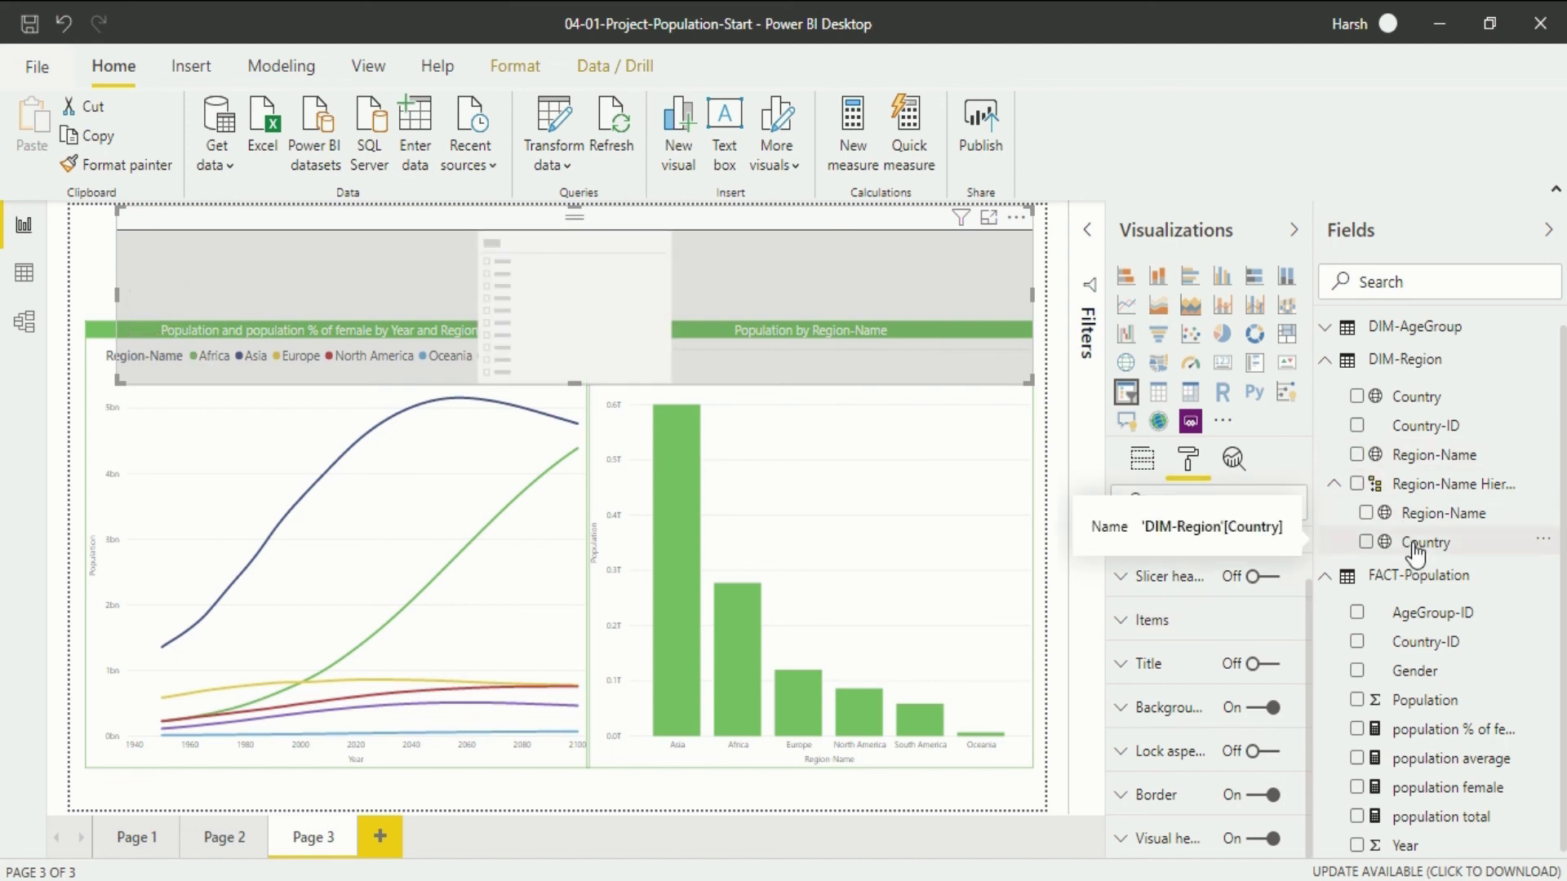
drag(1414, 548, 1355, 538)
drag(1245, 518, 1387, 542)
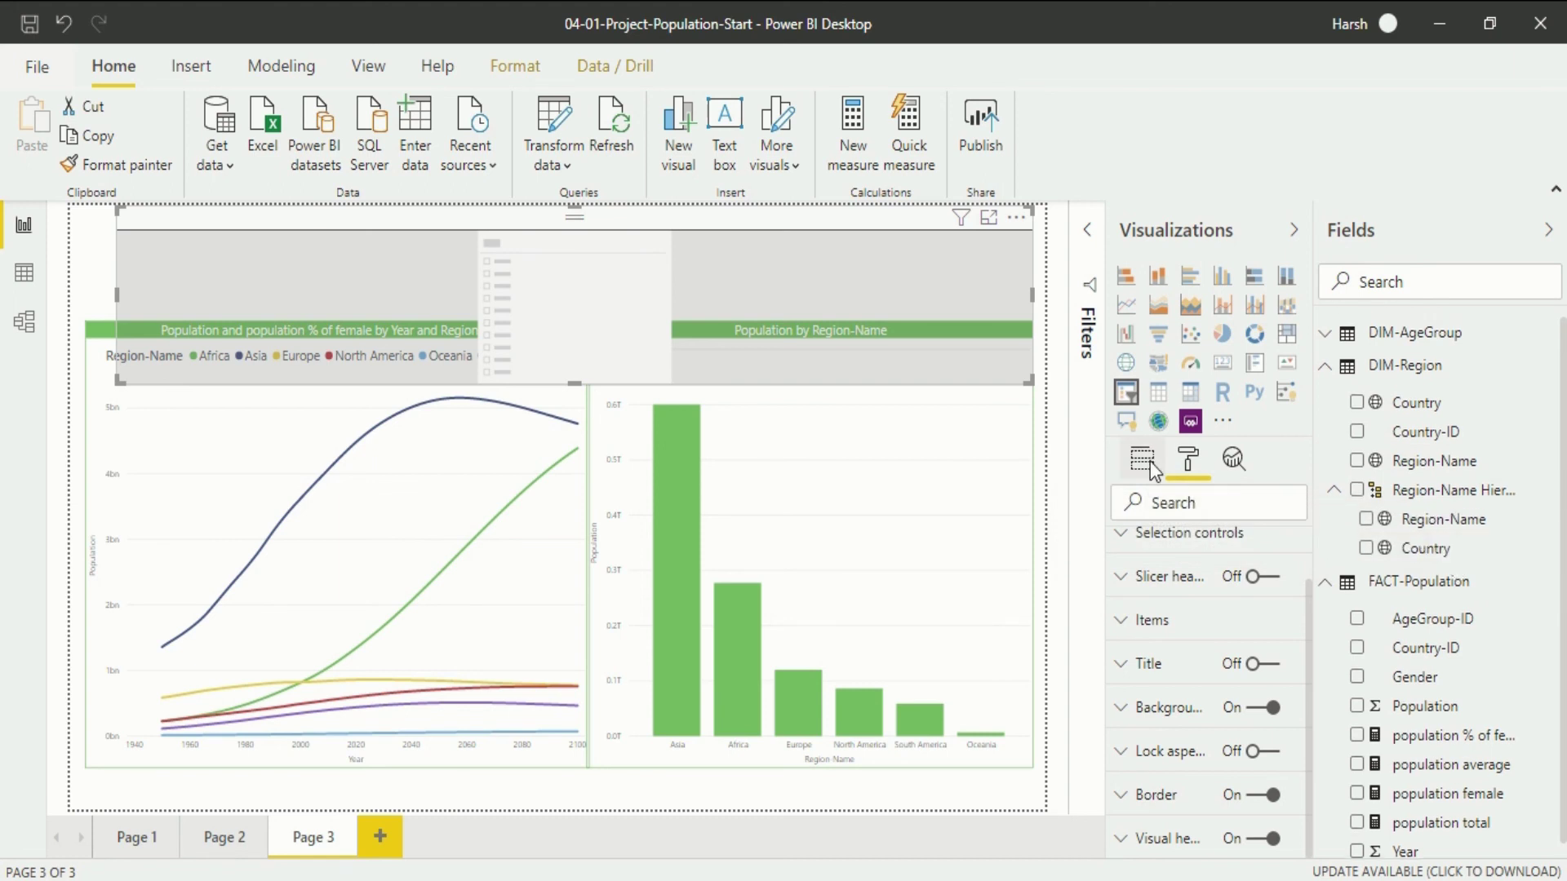
click(1144, 462)
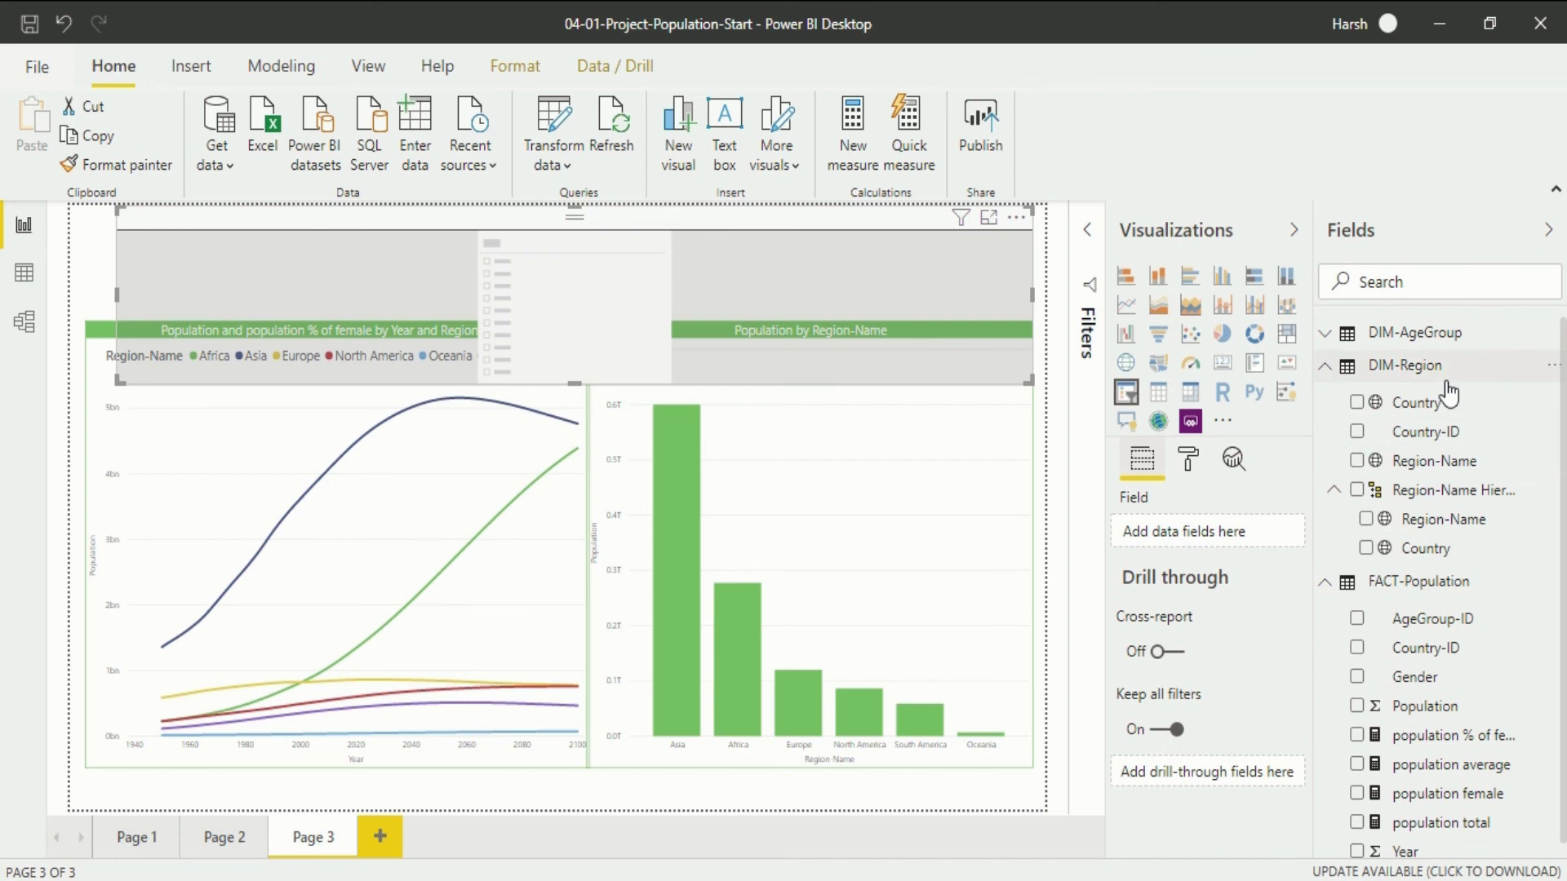
drag(1443, 404, 1224, 535)
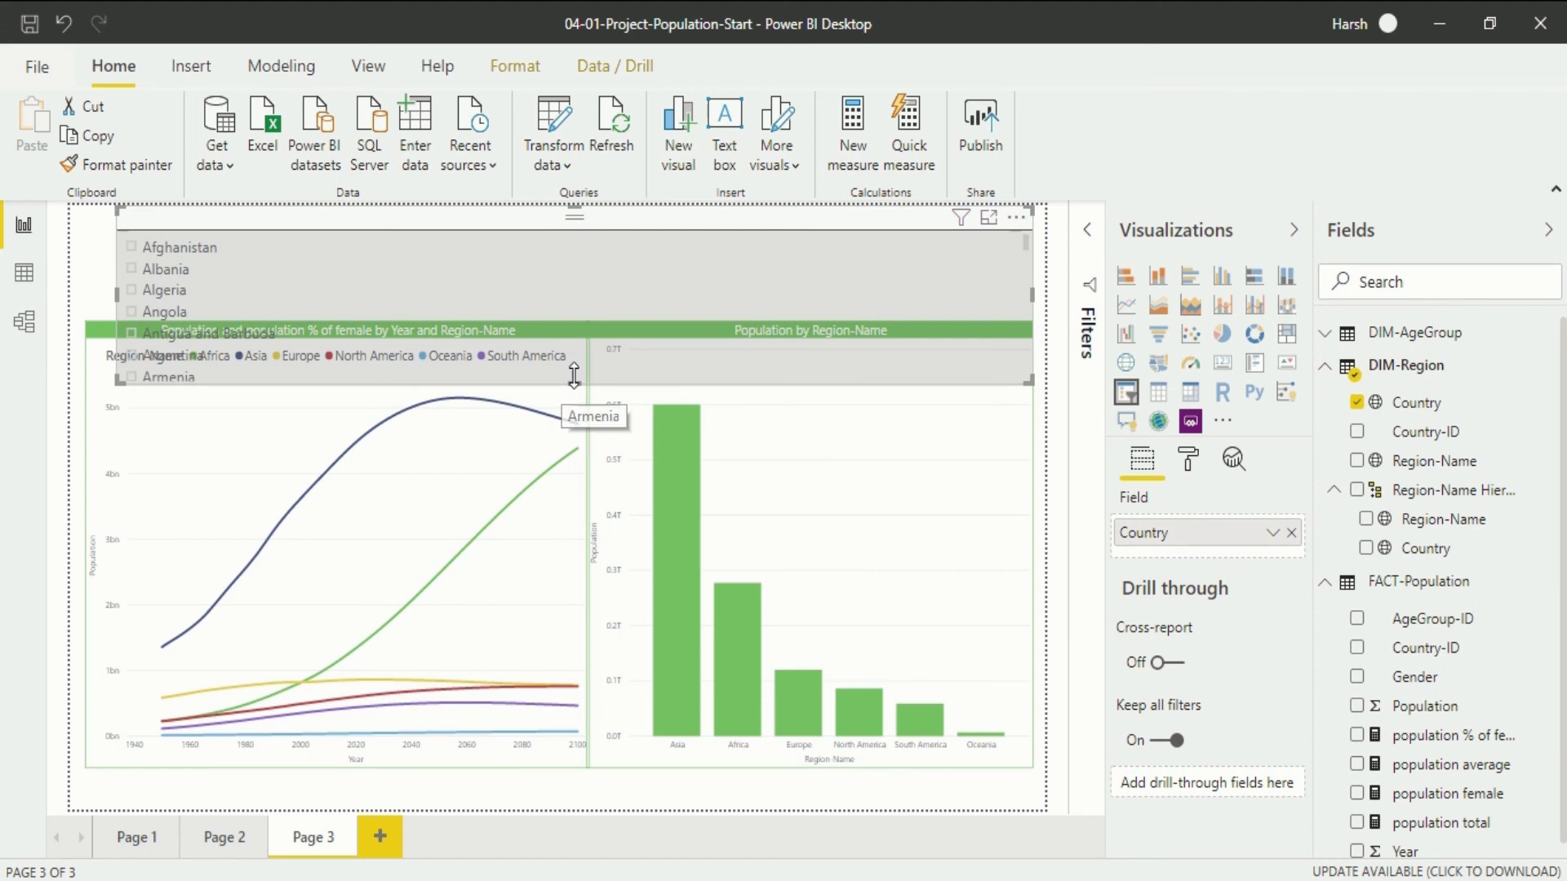
drag(561, 435, 530, 750)
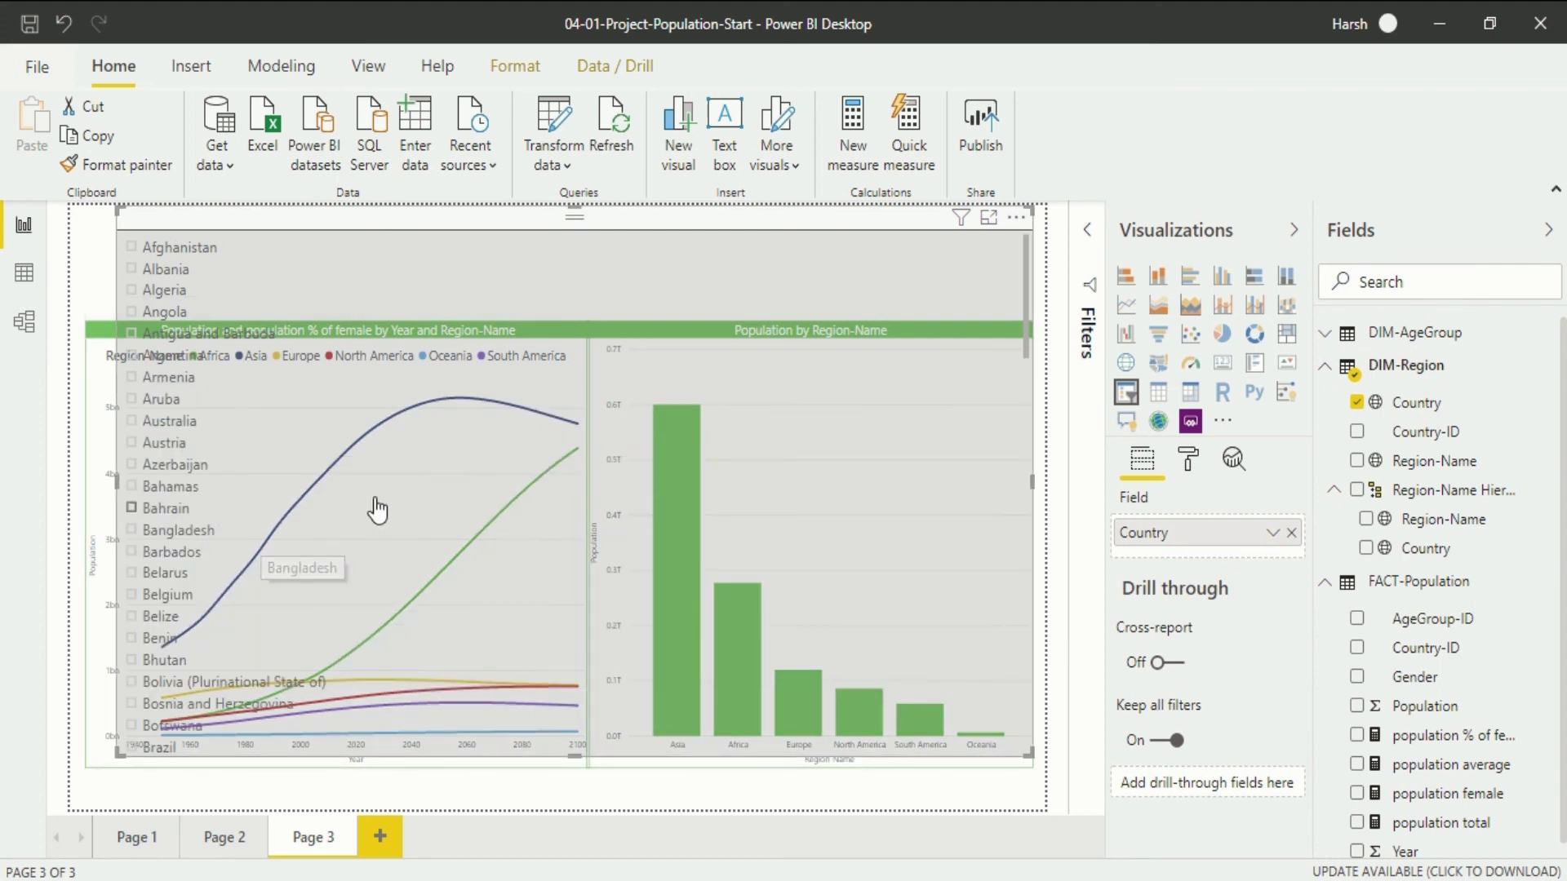
scroll(378, 492, down, 5)
scroll(378, 492, down, 5)
scroll(383, 490, up, 10)
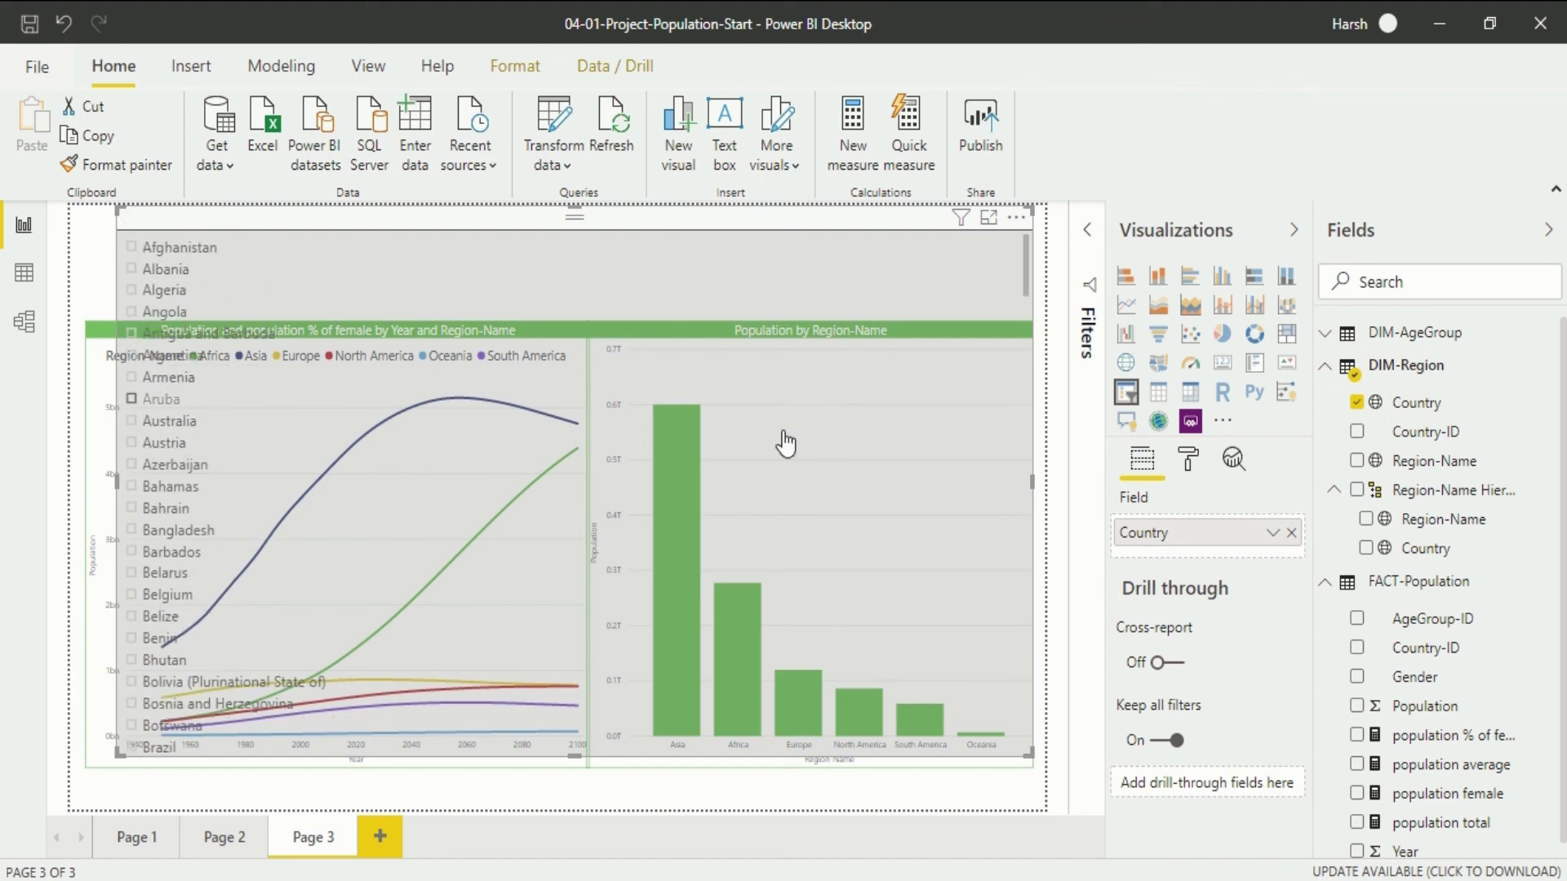
click(1191, 461)
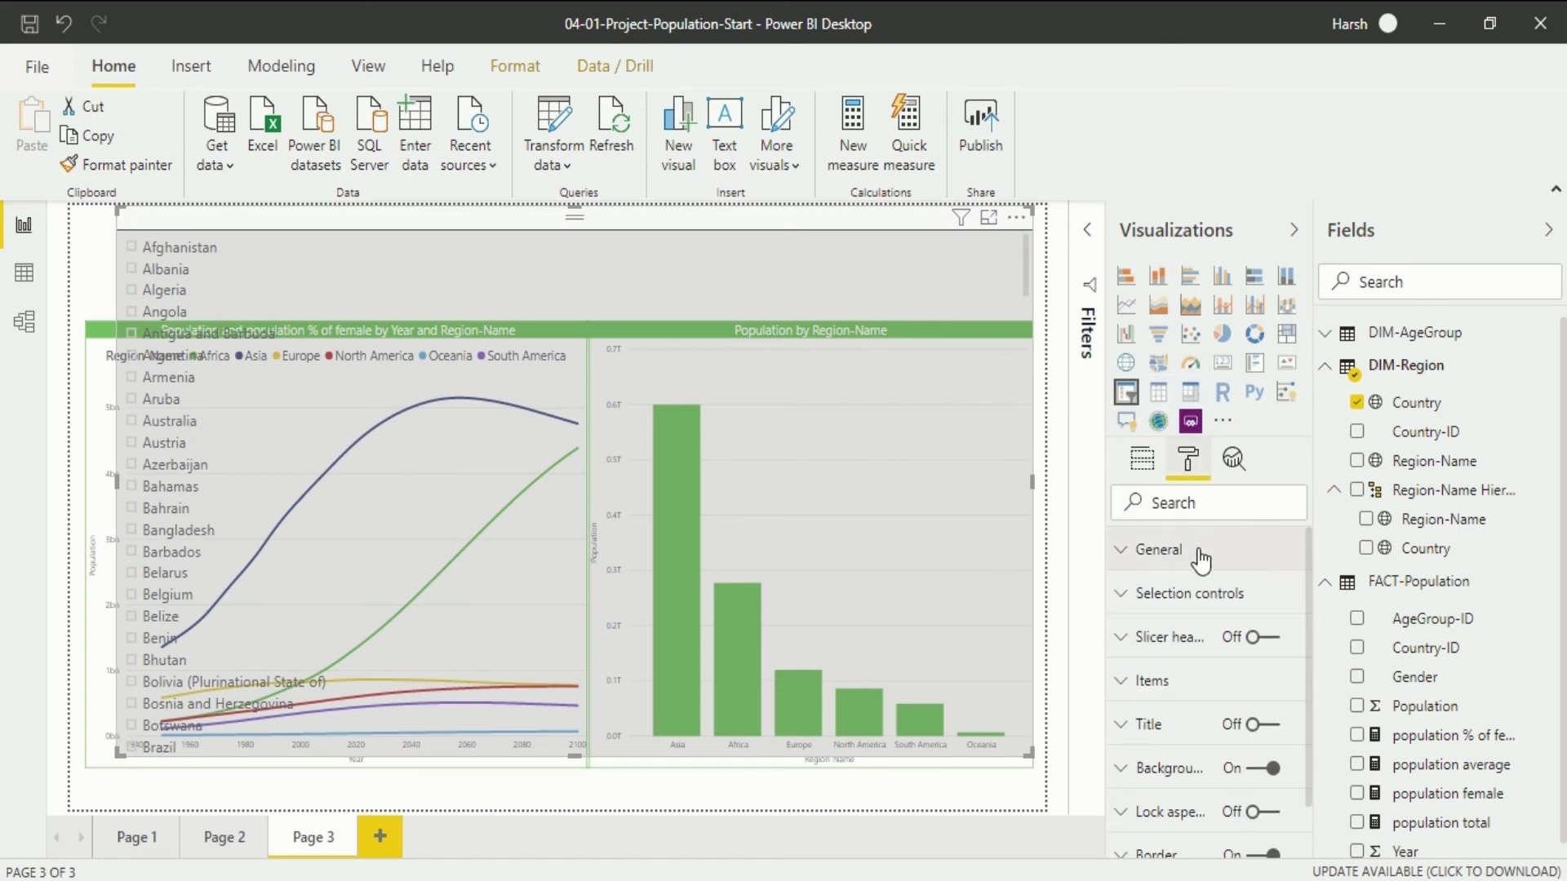
click(1201, 559)
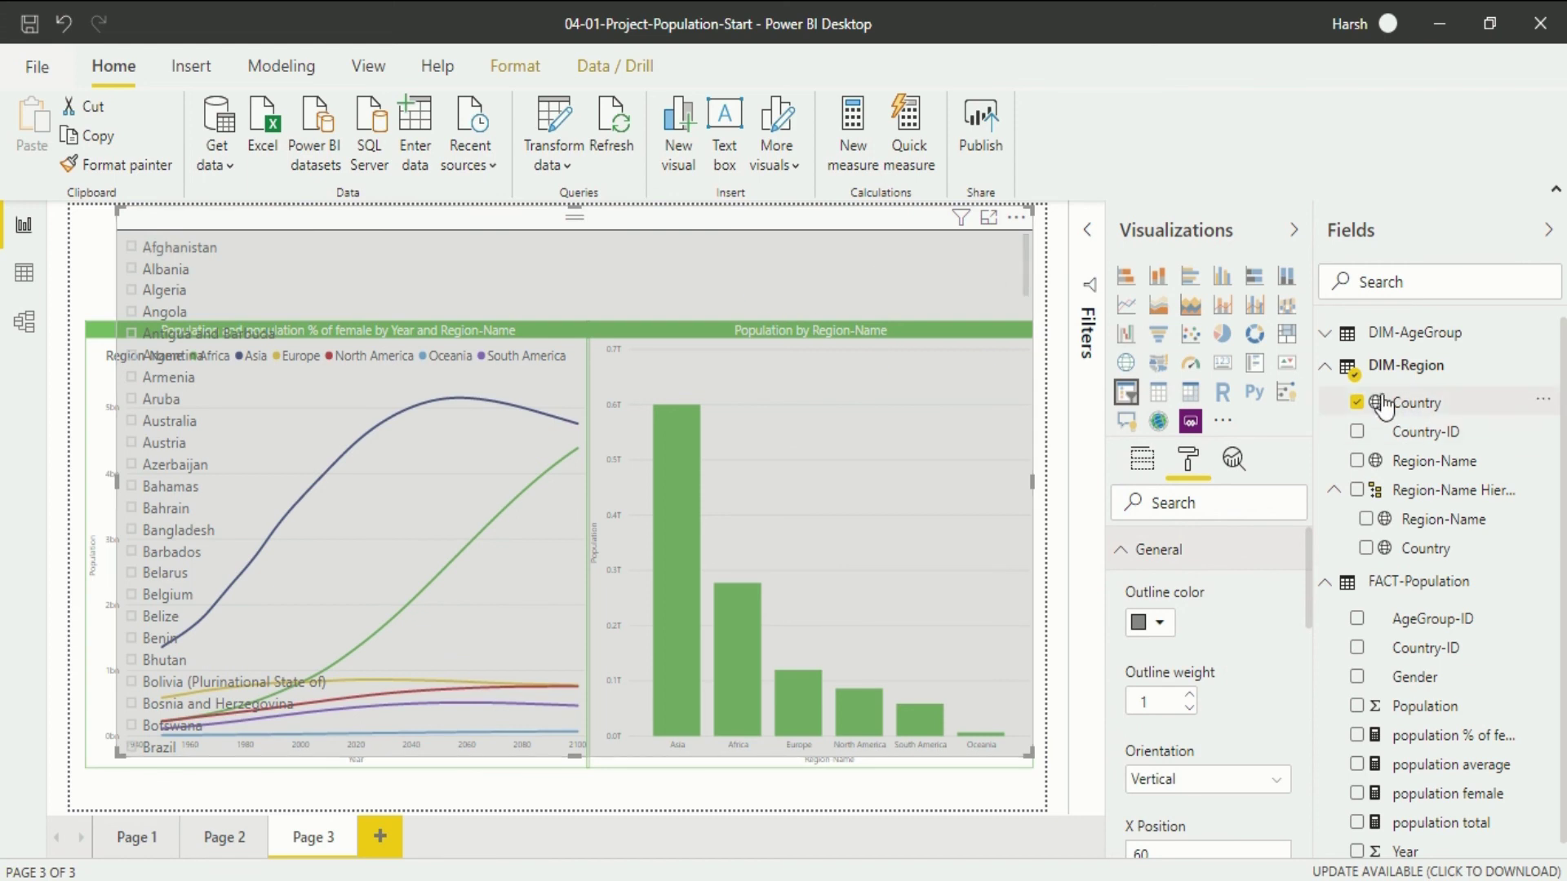
Step: Put Region-Name back as the field and shrink the slicer to a strip above the charts
click(1357, 403)
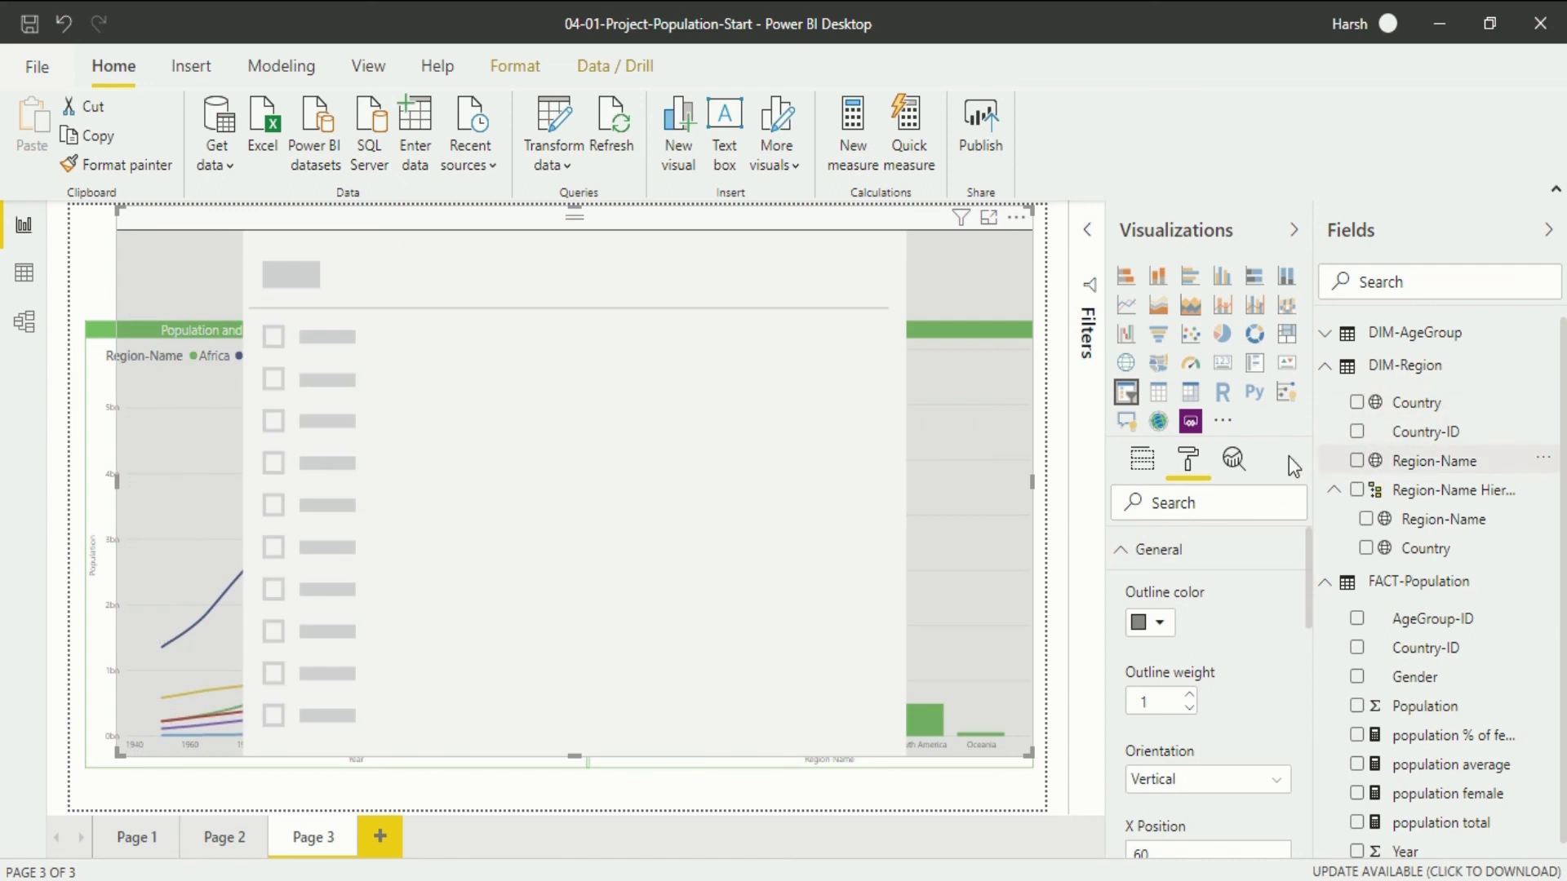
click(1141, 460)
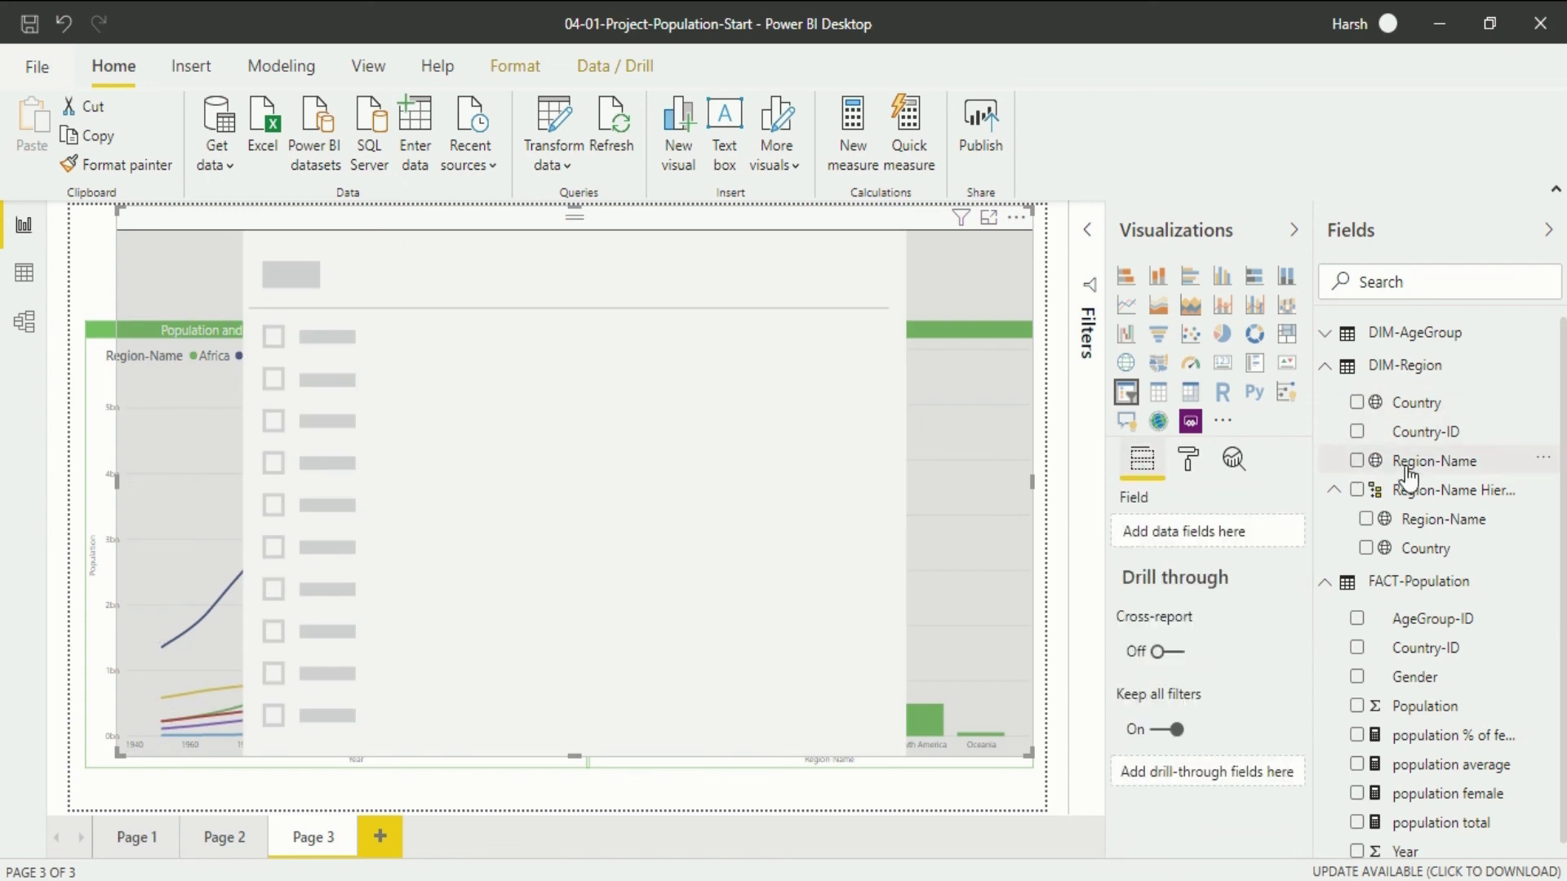
drag(1412, 465, 1224, 543)
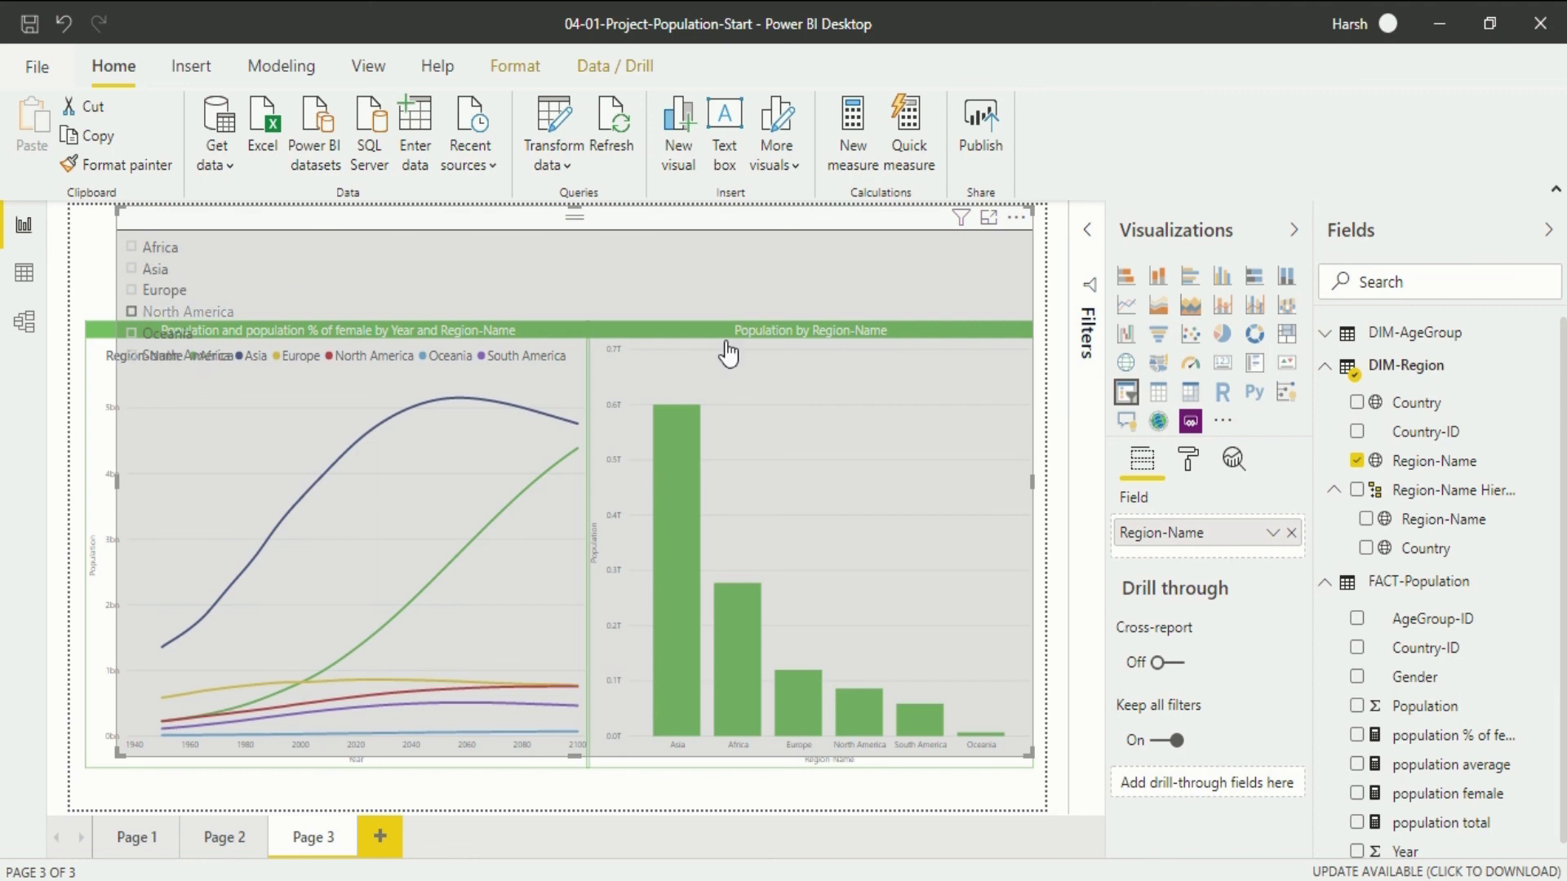
drag(577, 758, 600, 310)
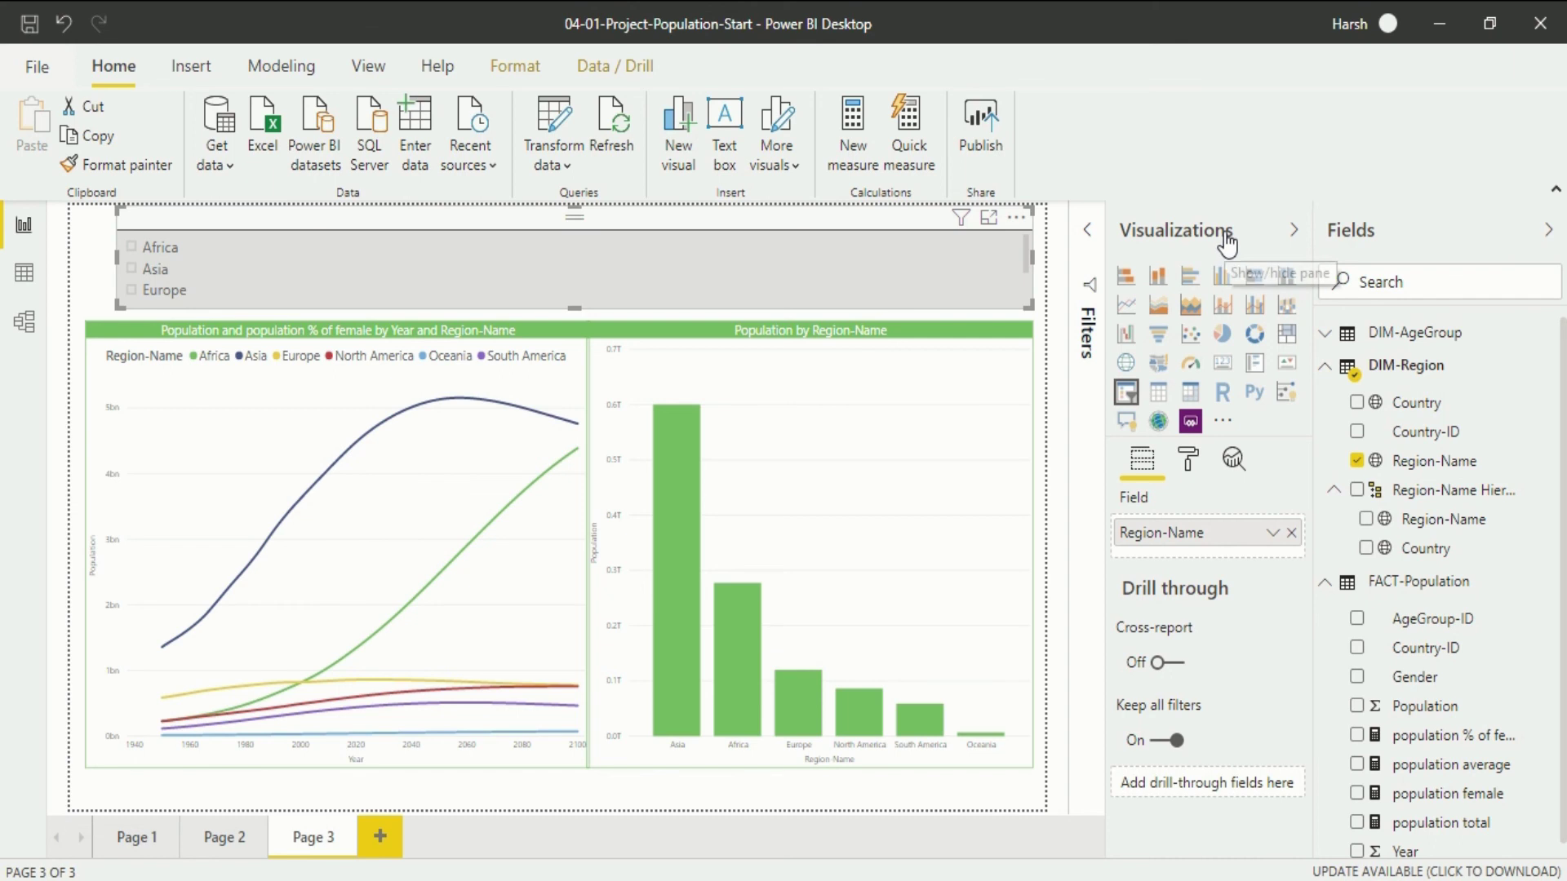
Step: Set the slicer's General orientation to Horizontal
click(1189, 459)
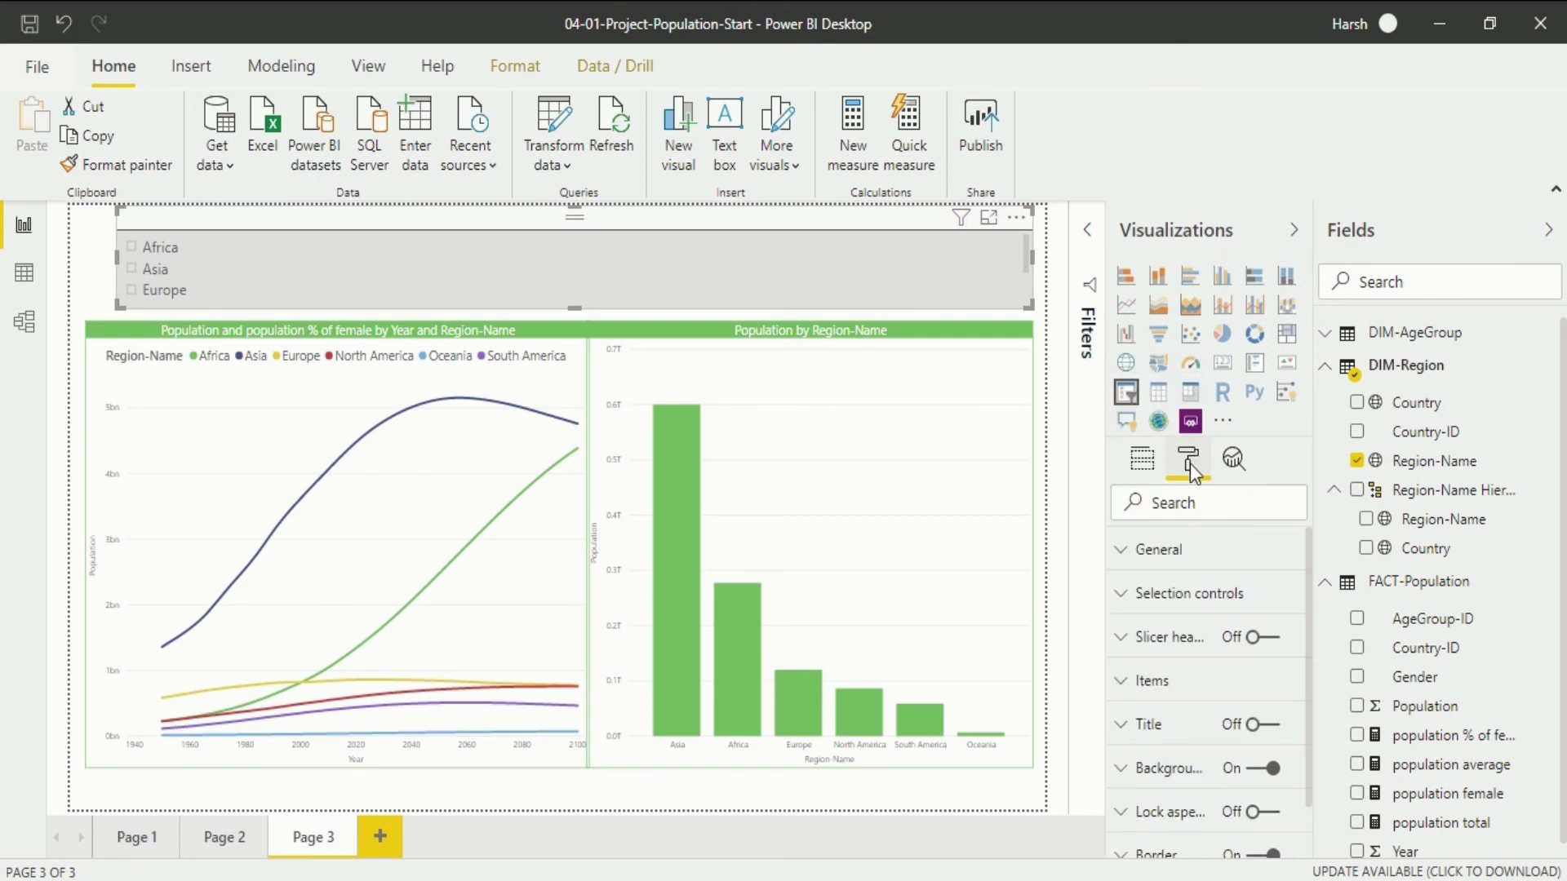
click(1181, 555)
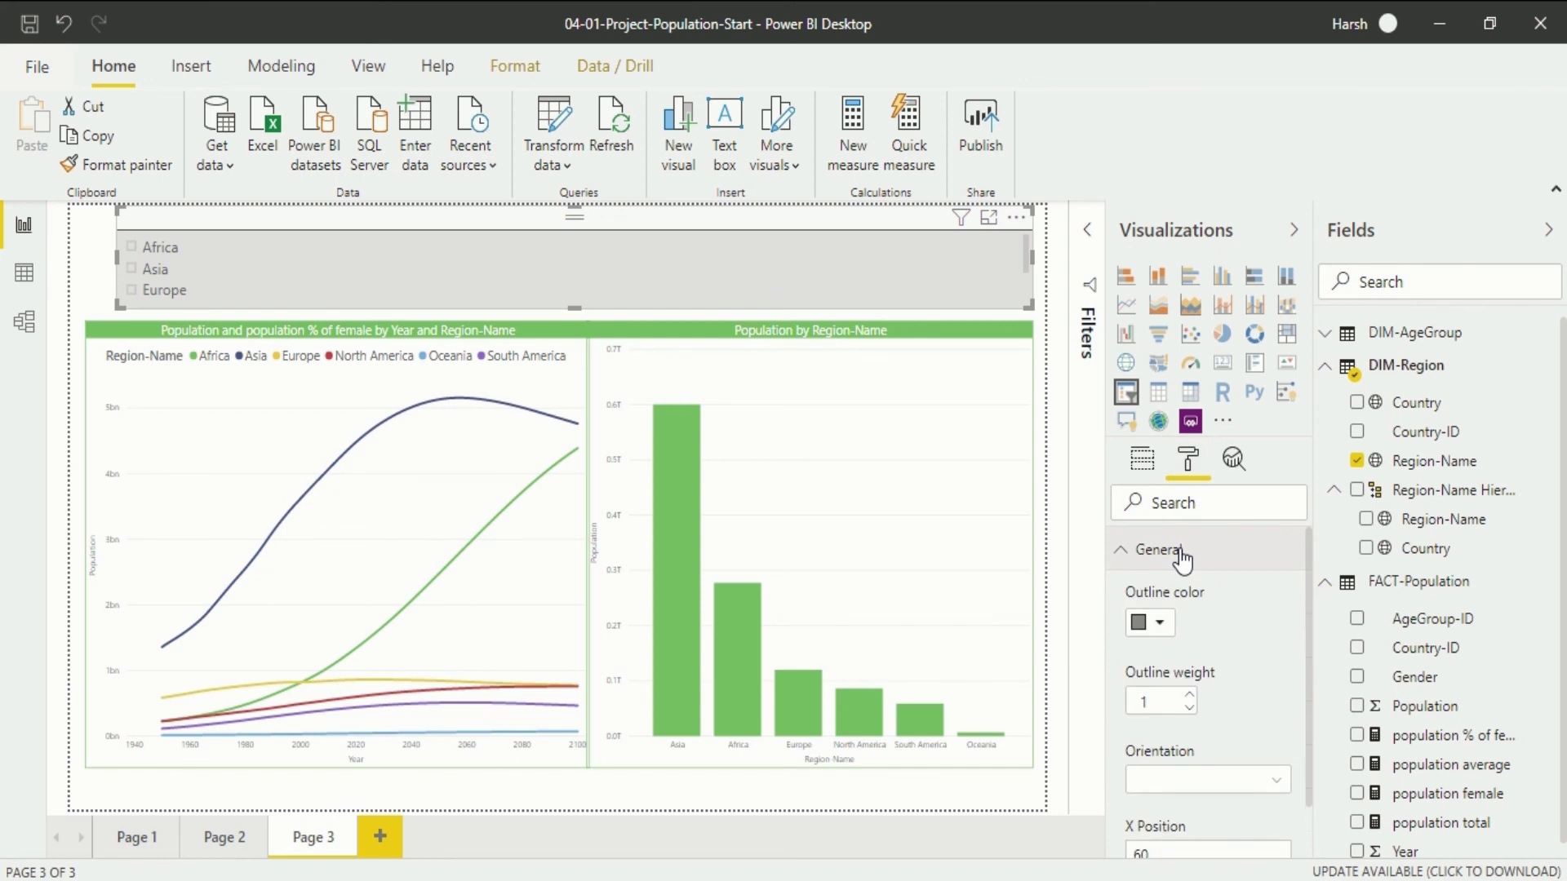
drag(1311, 605, 1312, 624)
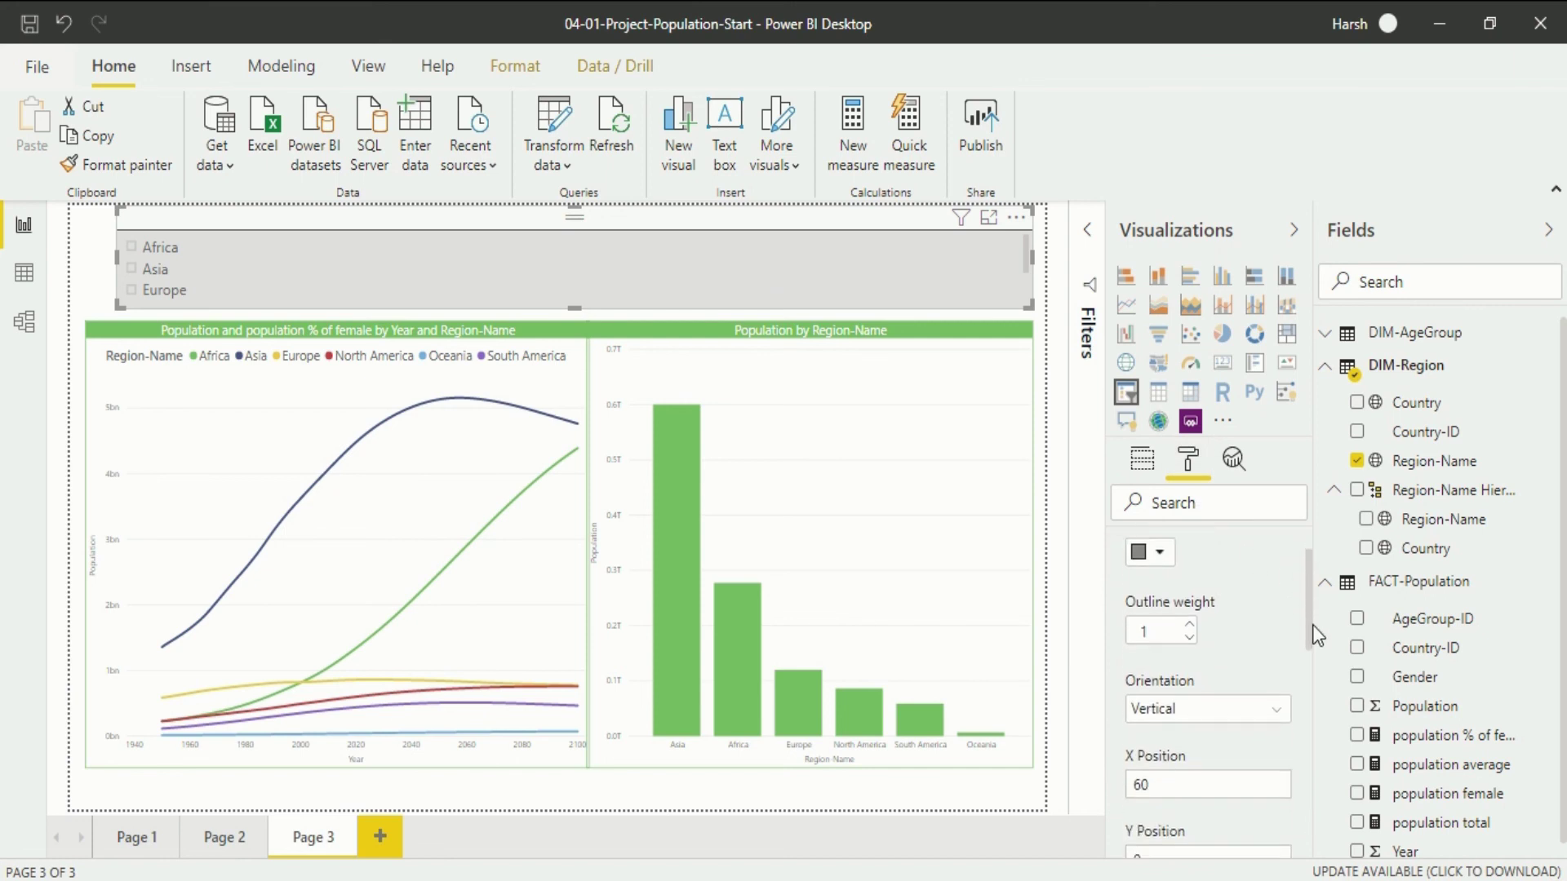
click(1285, 726)
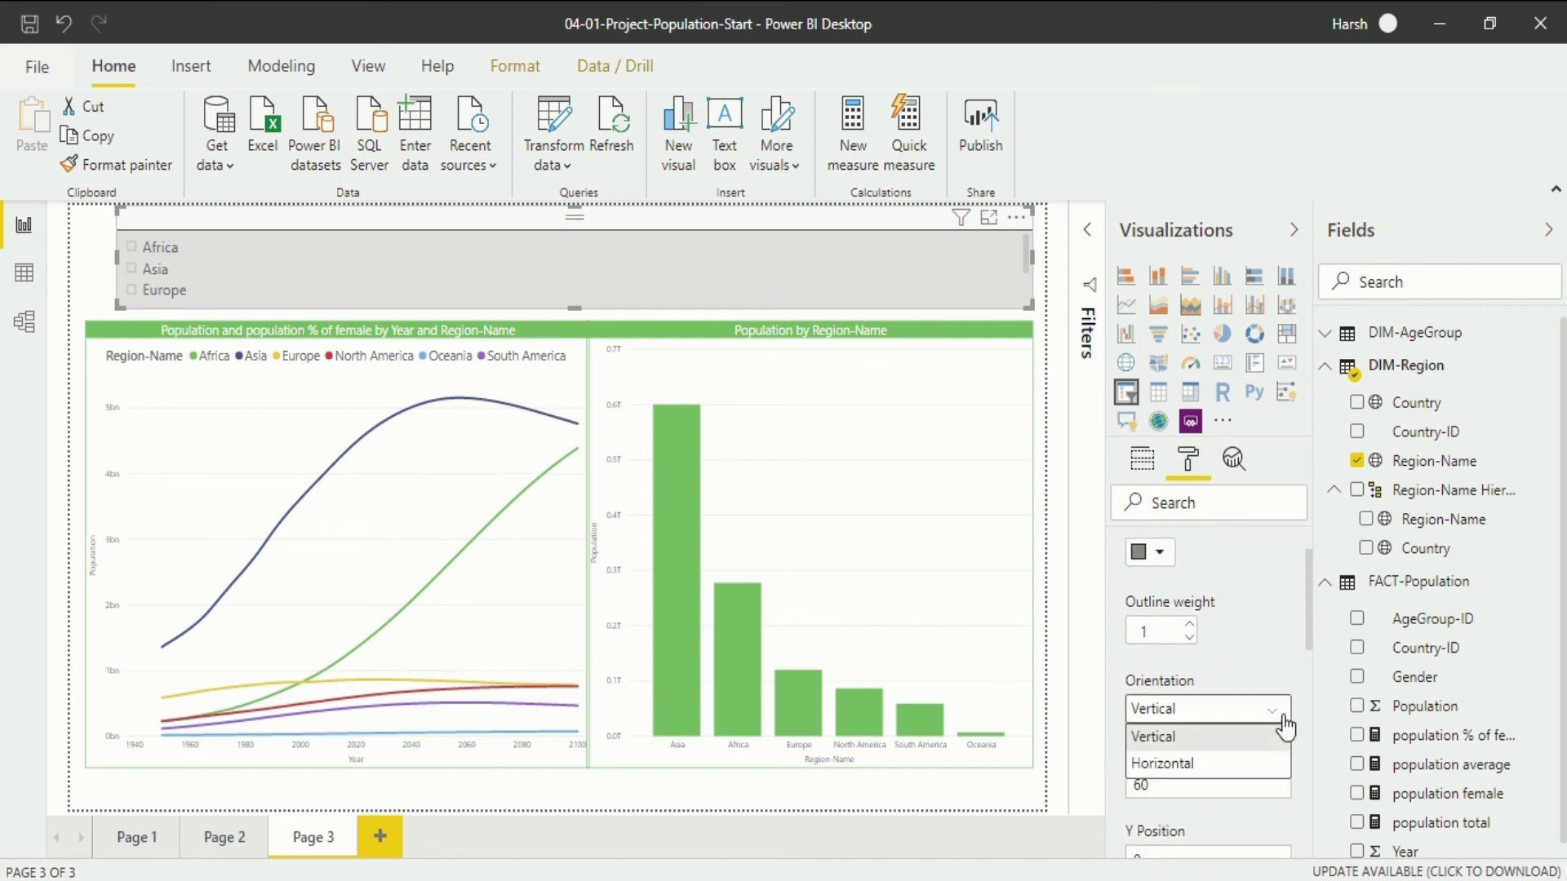
click(1247, 763)
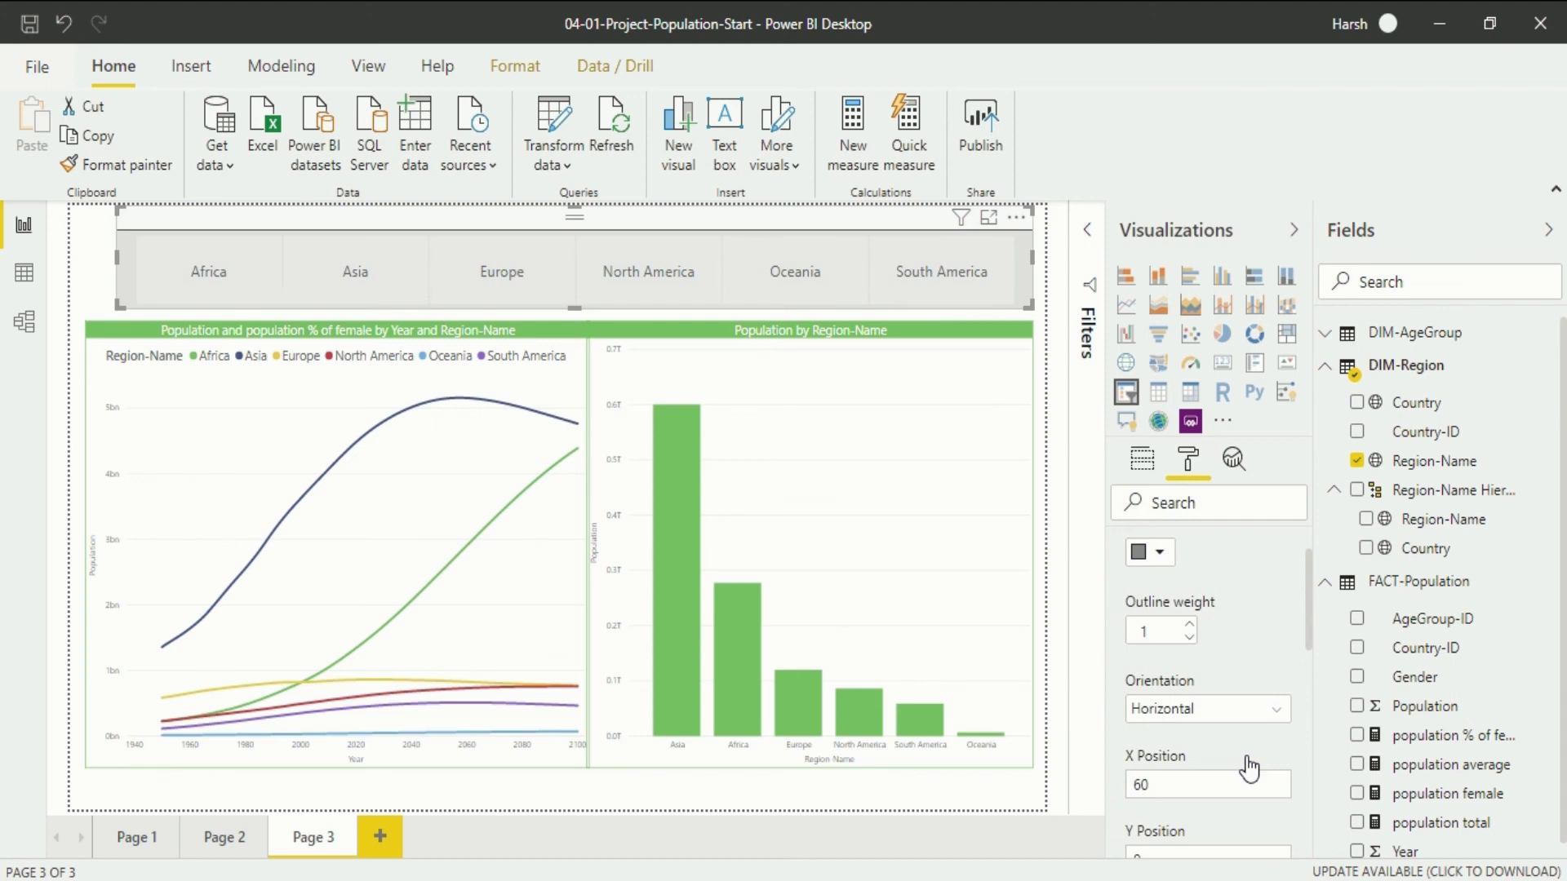
Step: Filter by Africa, Asia, Europe, then North America, and Ctrl-add Europe and Asia
click(218, 277)
click(336, 277)
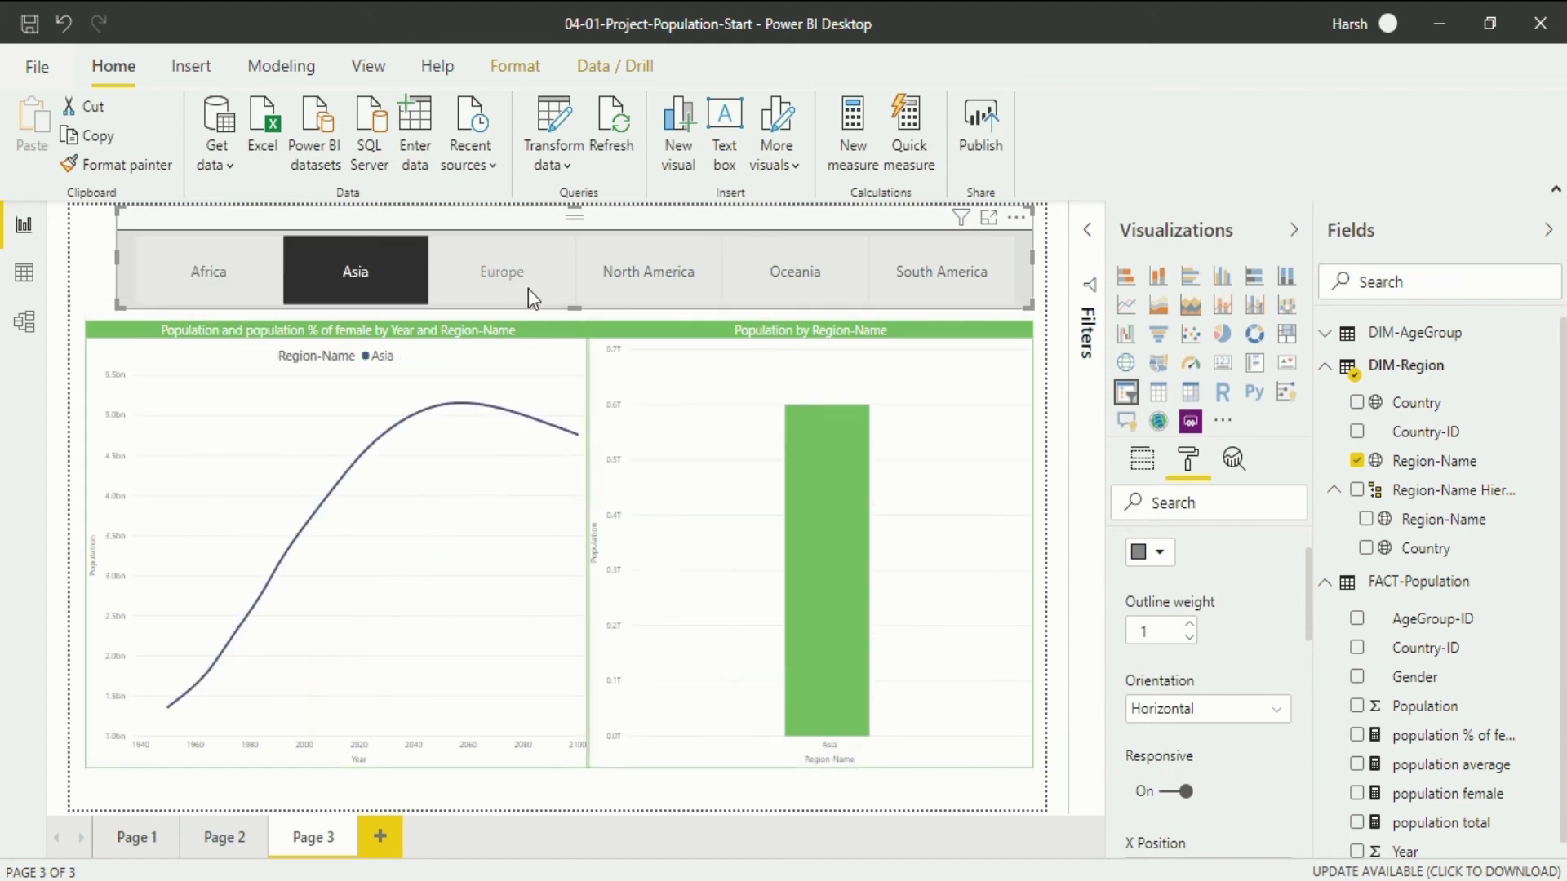
click(523, 297)
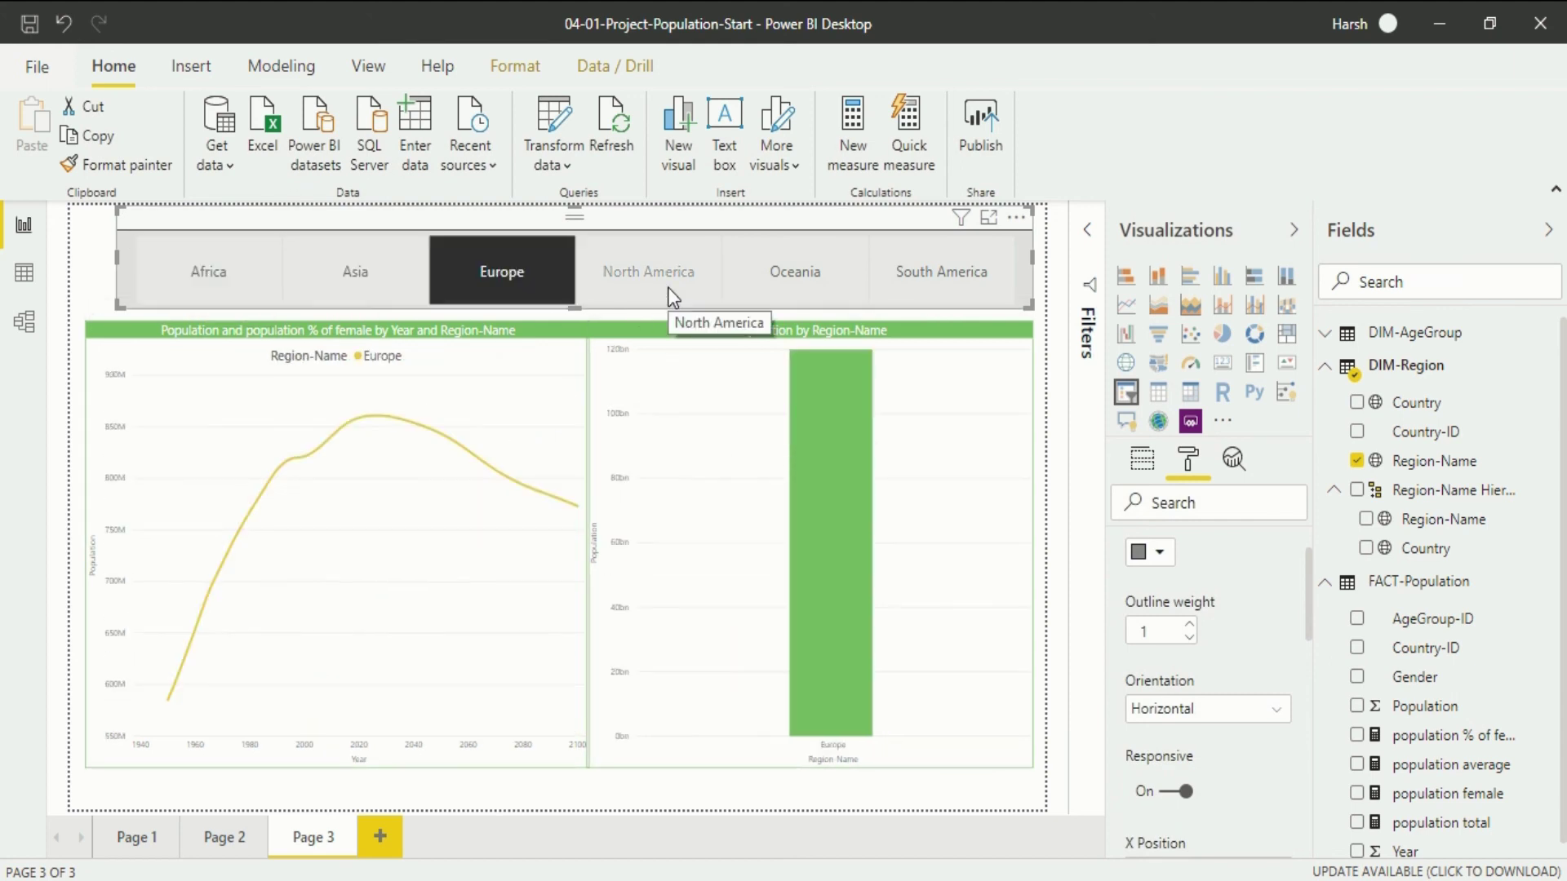
click(669, 292)
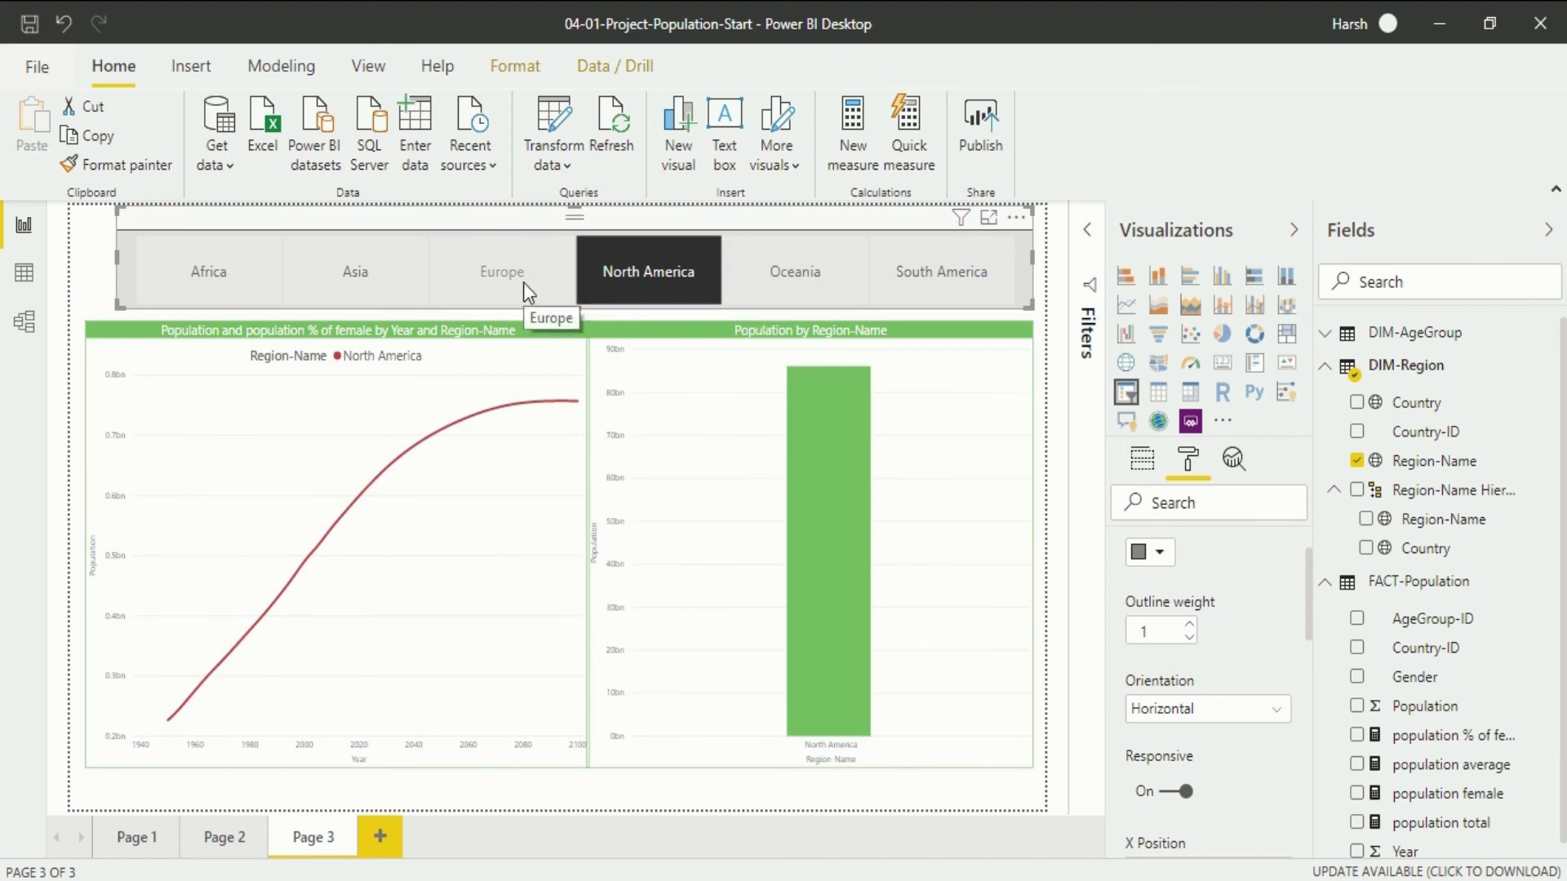
ctrl+click(436, 274)
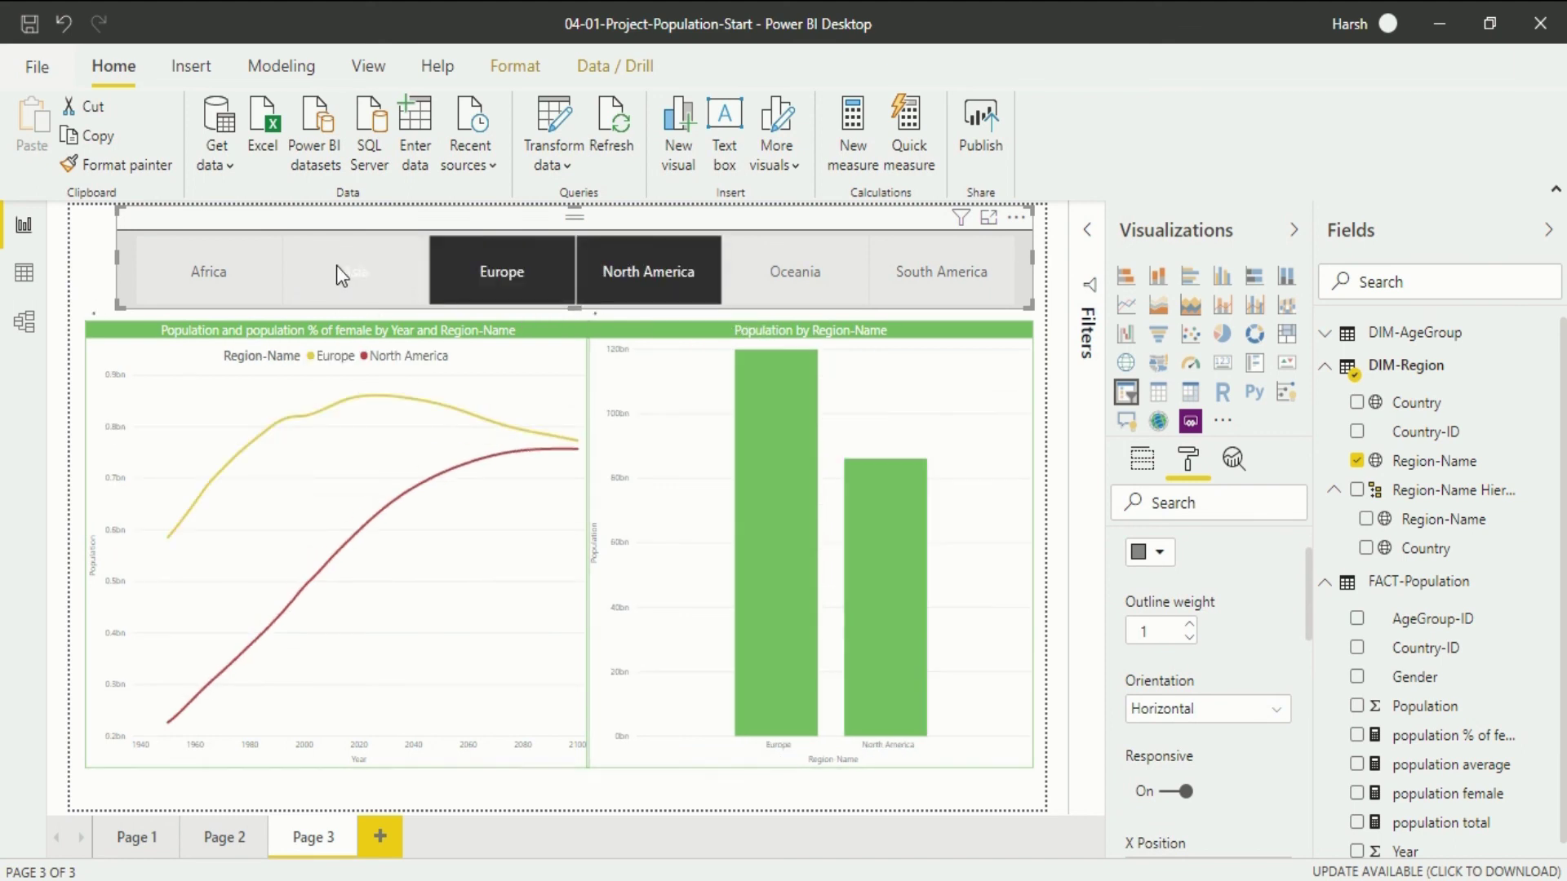
ctrl+click(355, 268)
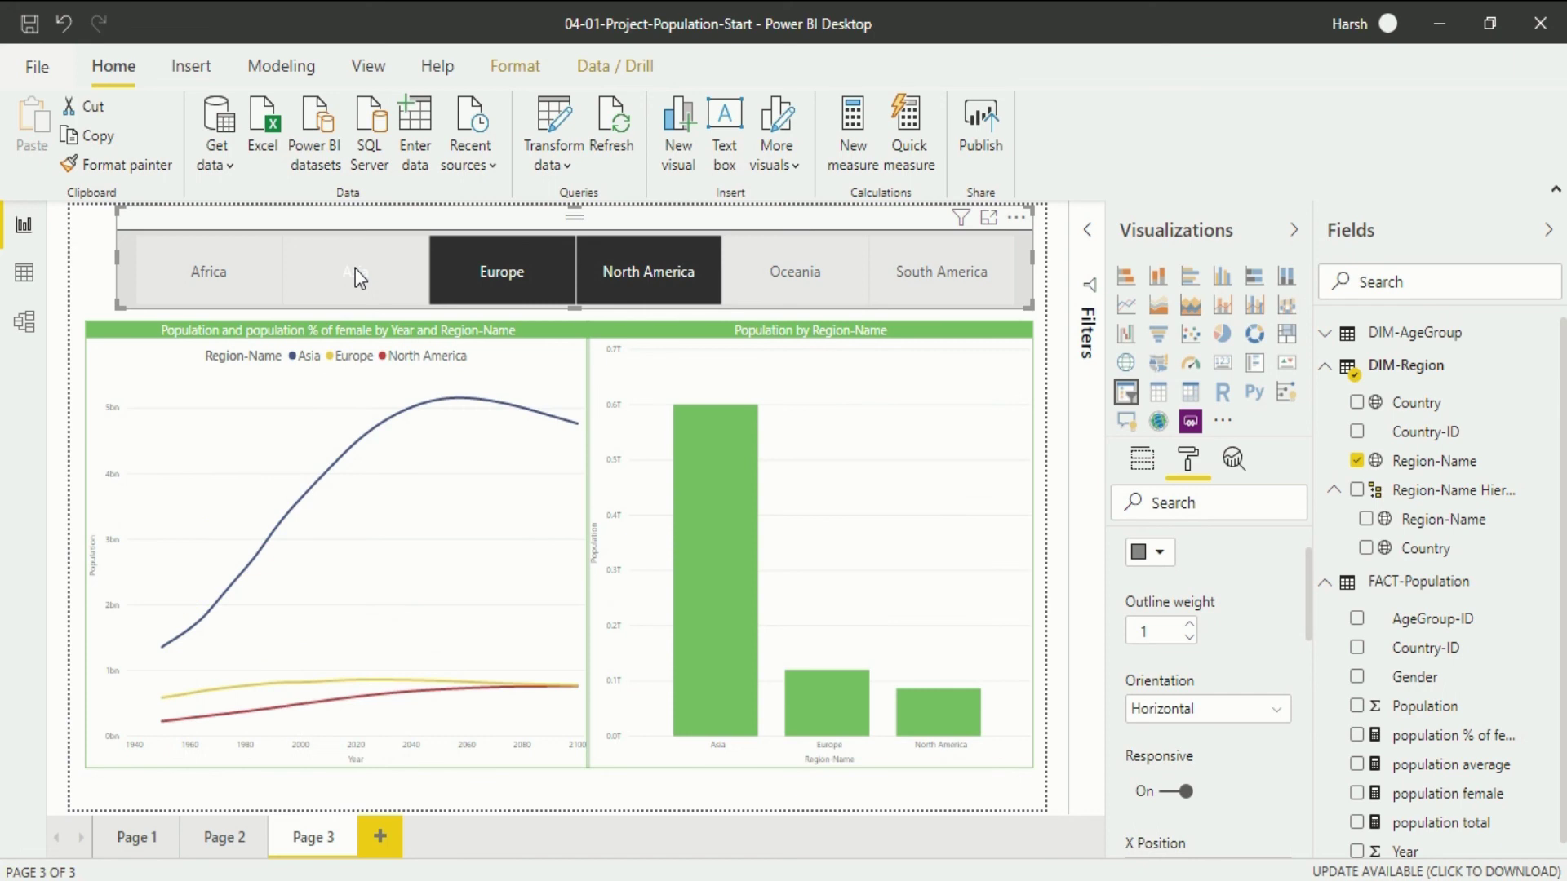